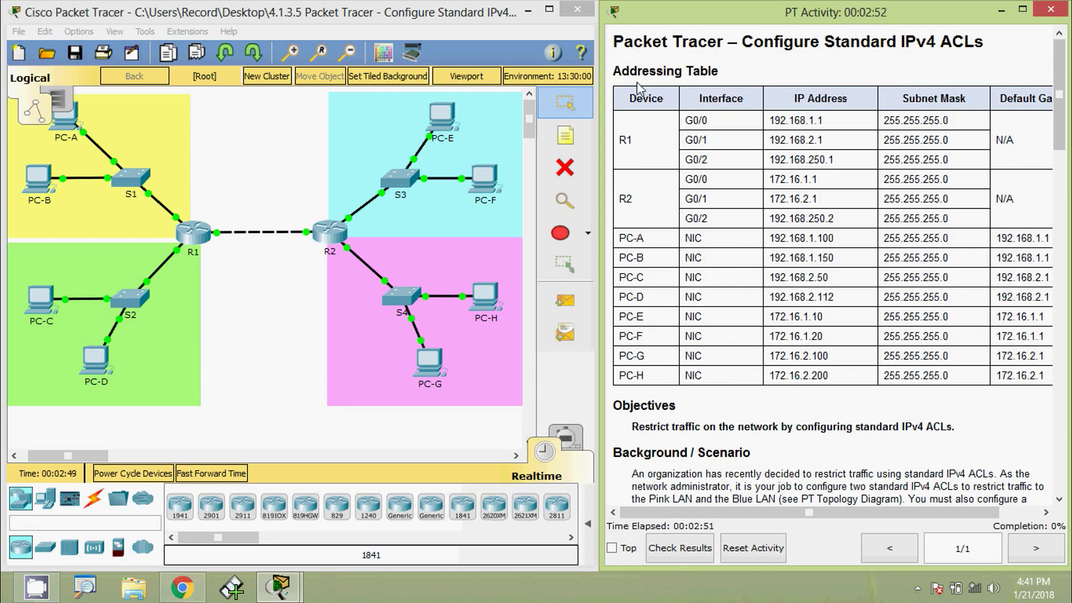
Scroll the activity instructions down to Part 1's access list 10 steps and ping tests.
scroll(815, 352, "down", 3)
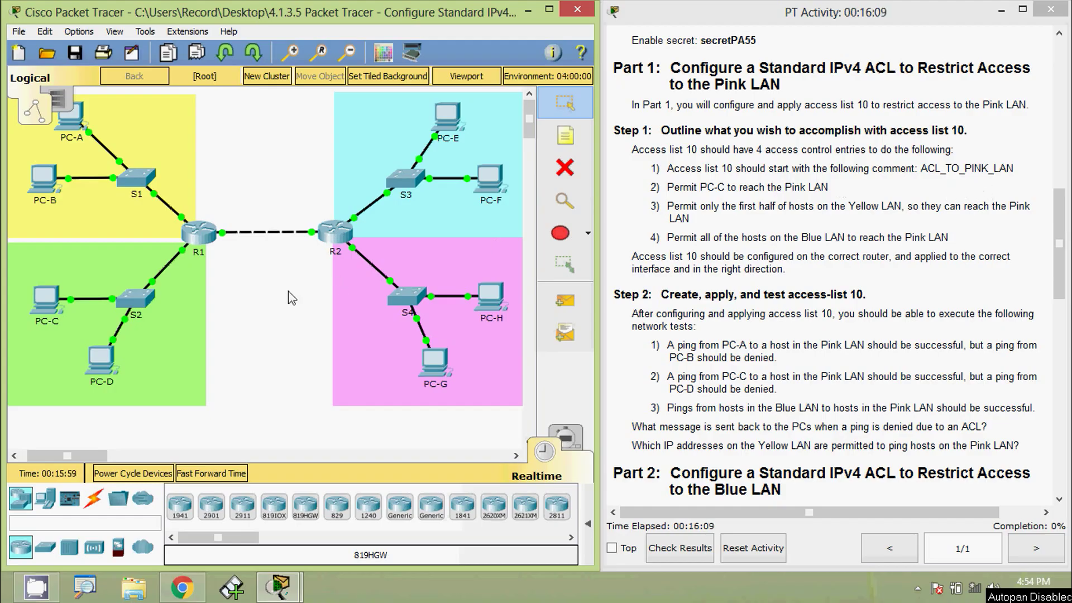
Log in to R2's console, enable, and enter global configuration mode.
left_click(340, 233)
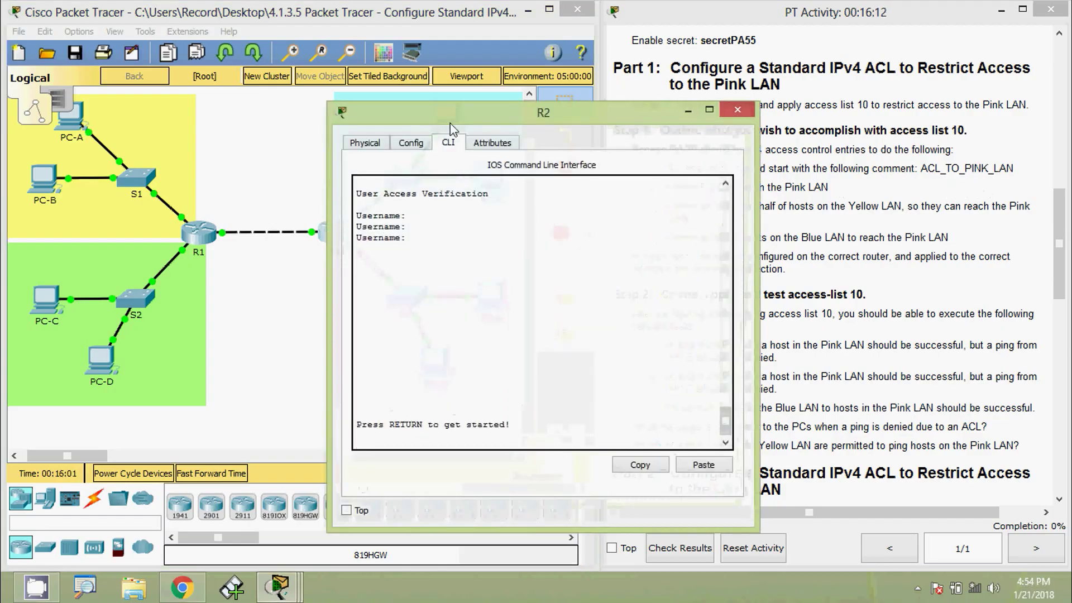
left_click_drag(455, 114, 483, 43)
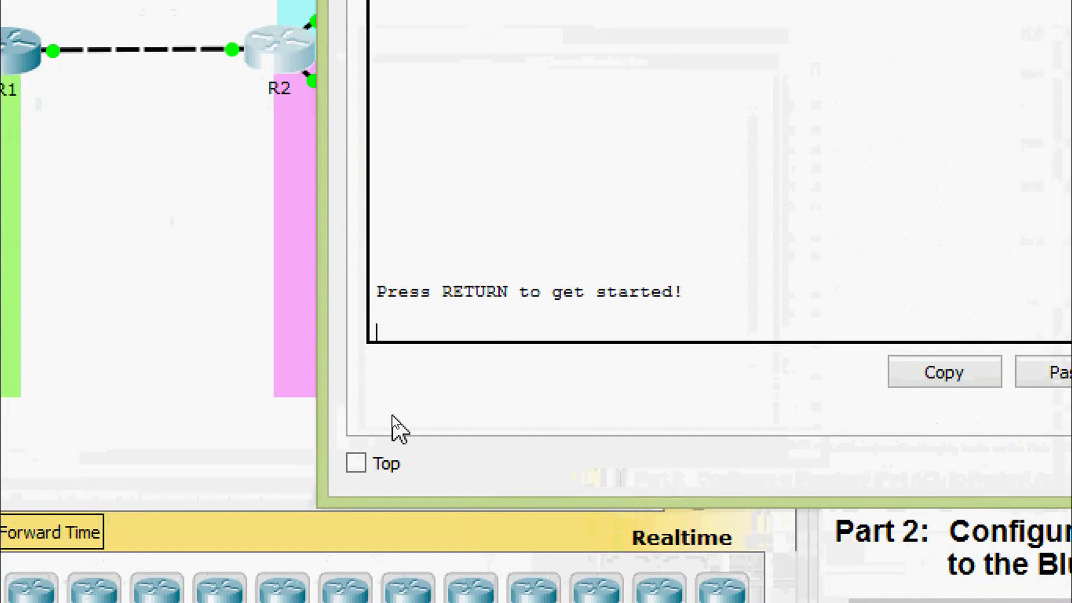
key("Return")
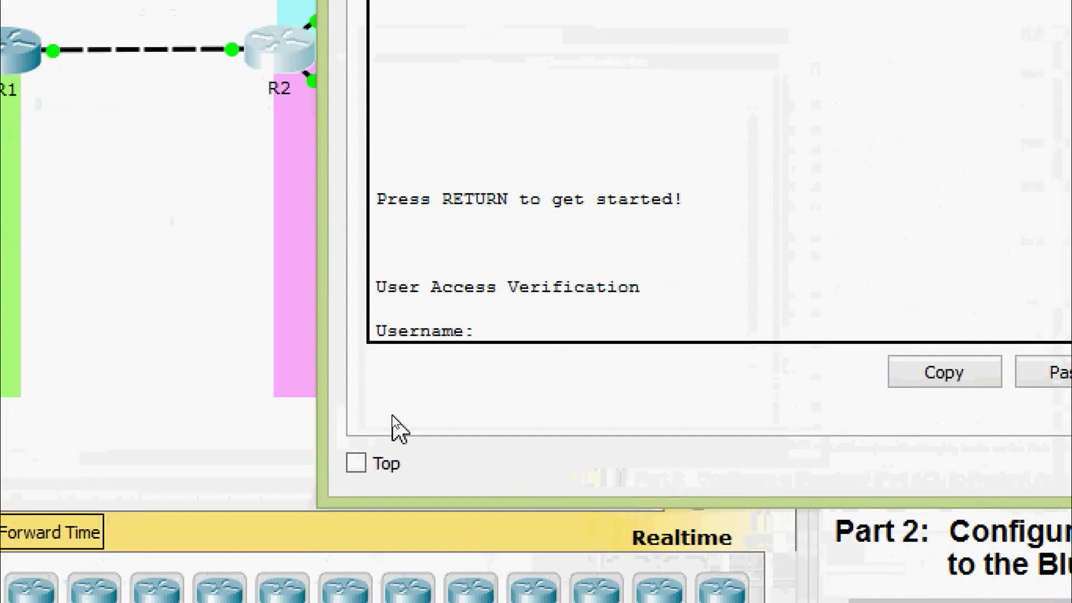
type("admin01")
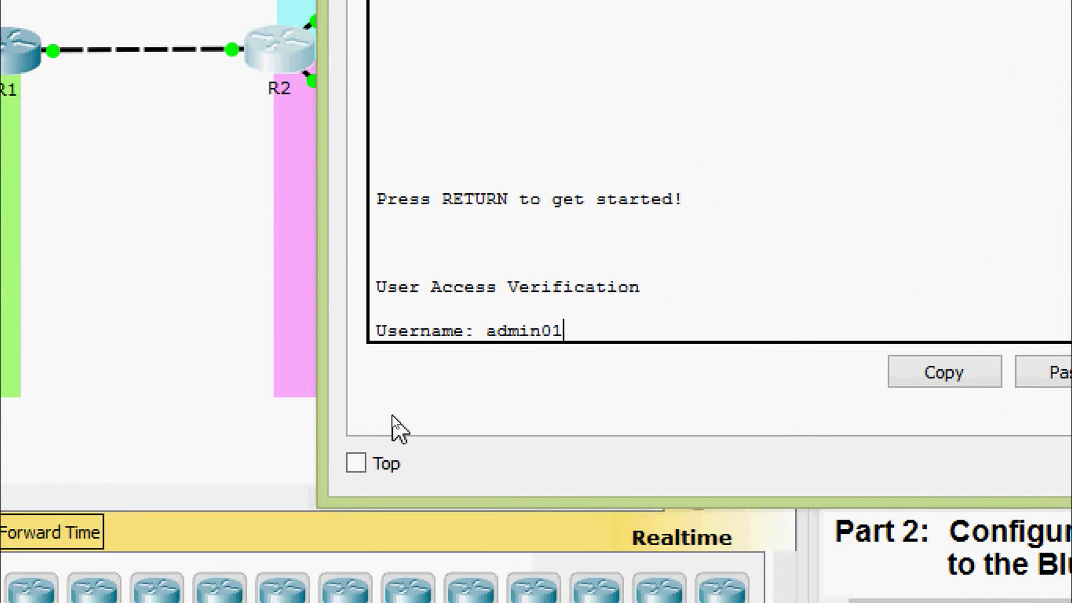
key("Return")
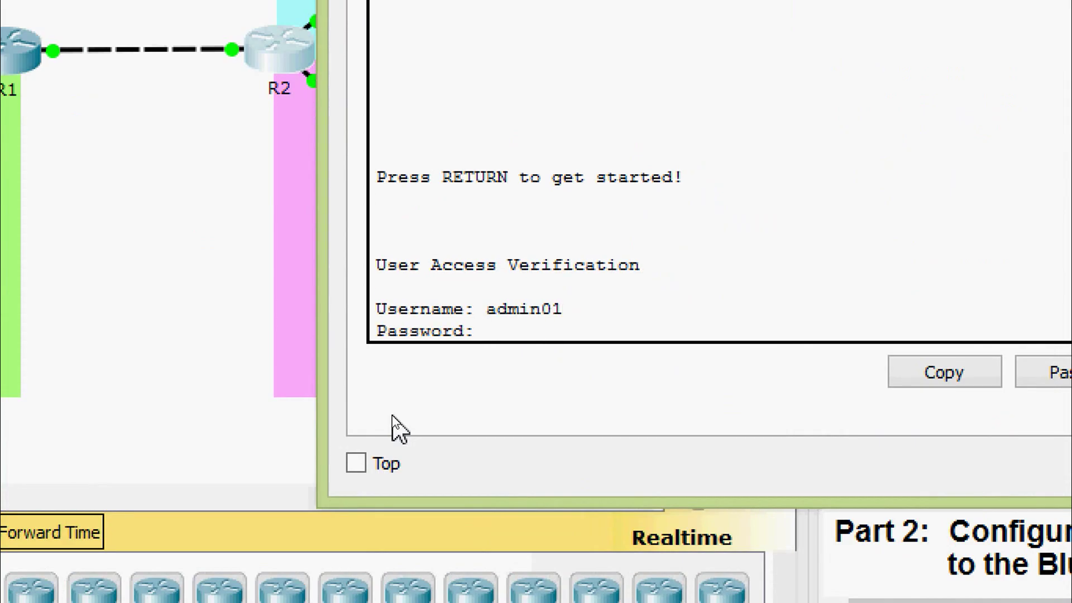
key("Return")
type("ena")
key("Tab")
key("Return")
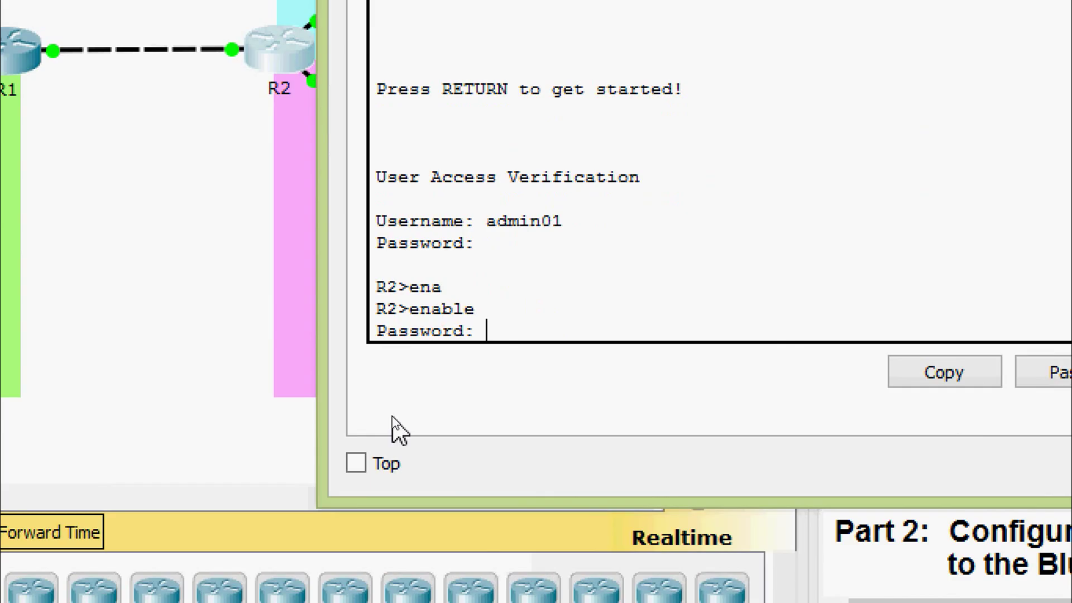
key("Return")
type("conf")
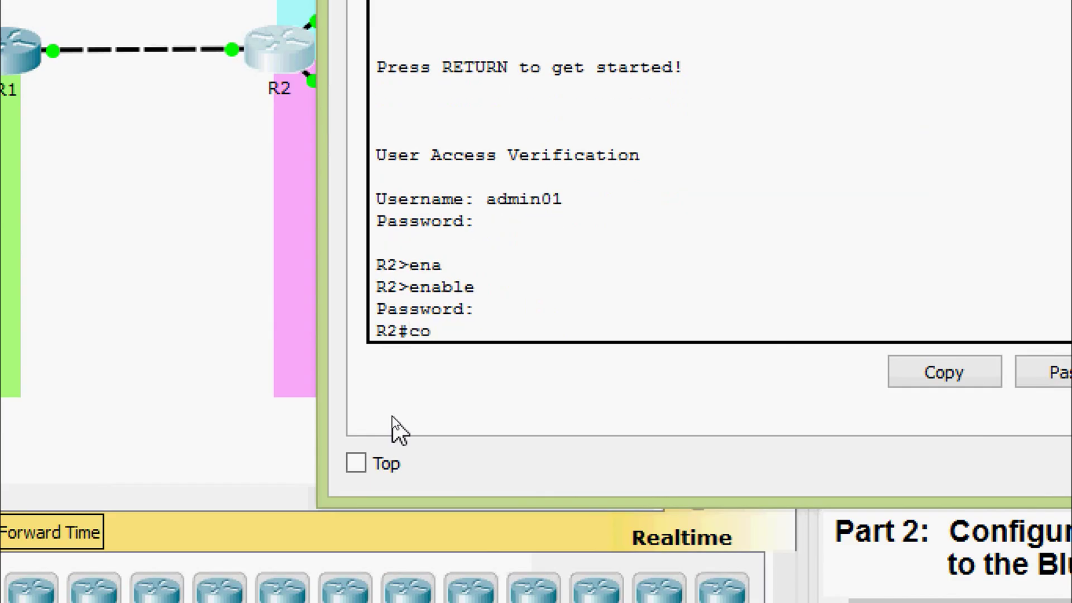
key("Tab")
type("t")
key("Tab")
key("Return")
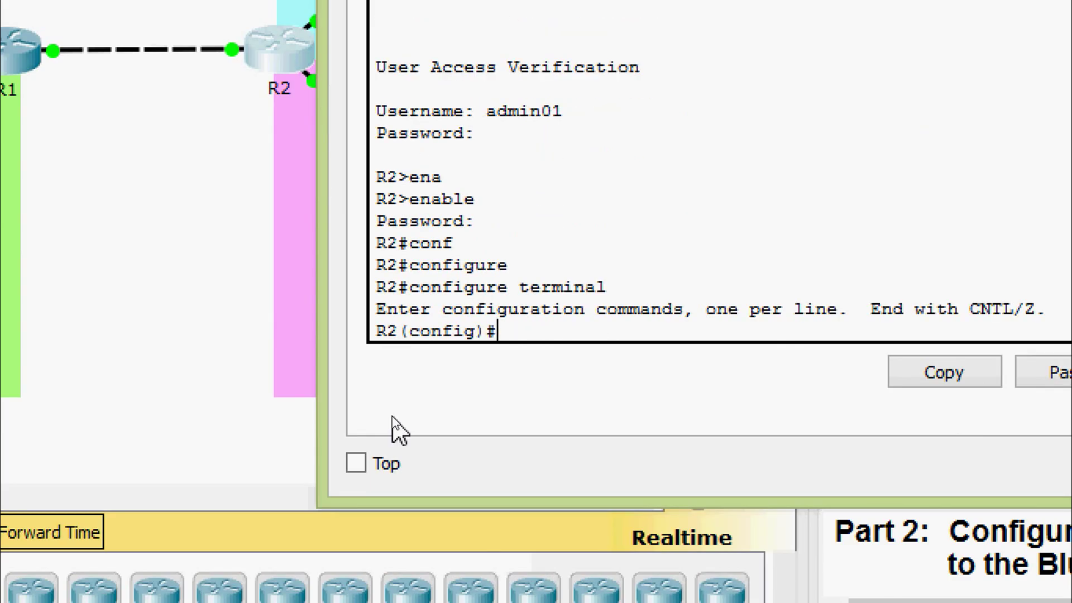
Add the remark ACL_TO_PINK_LAN to access list 10.
type("acce")
key("Tab")
type("10")
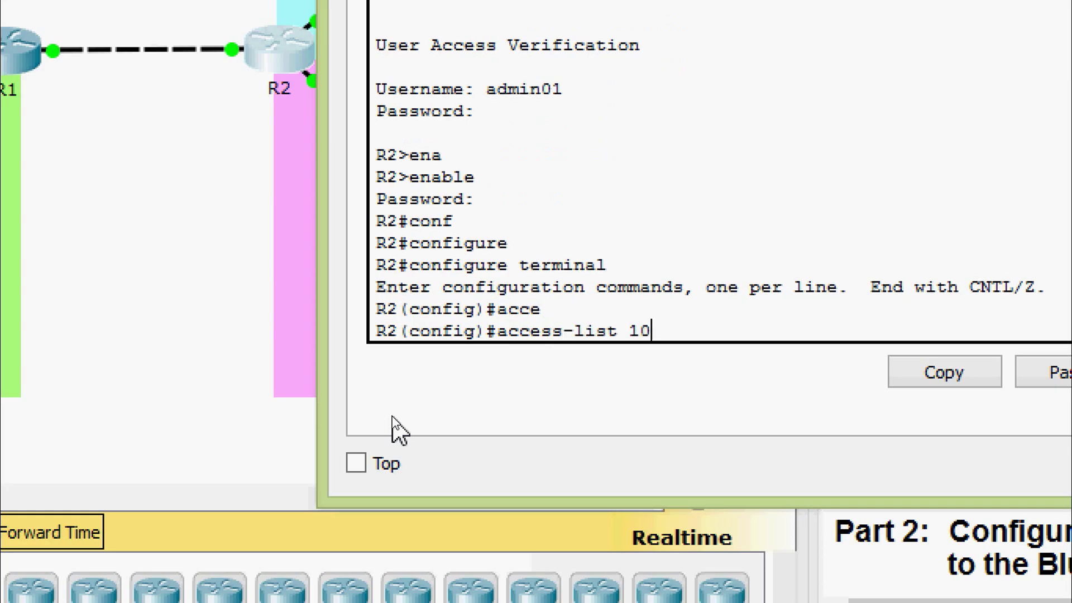
type(" rem")
key("Tab")
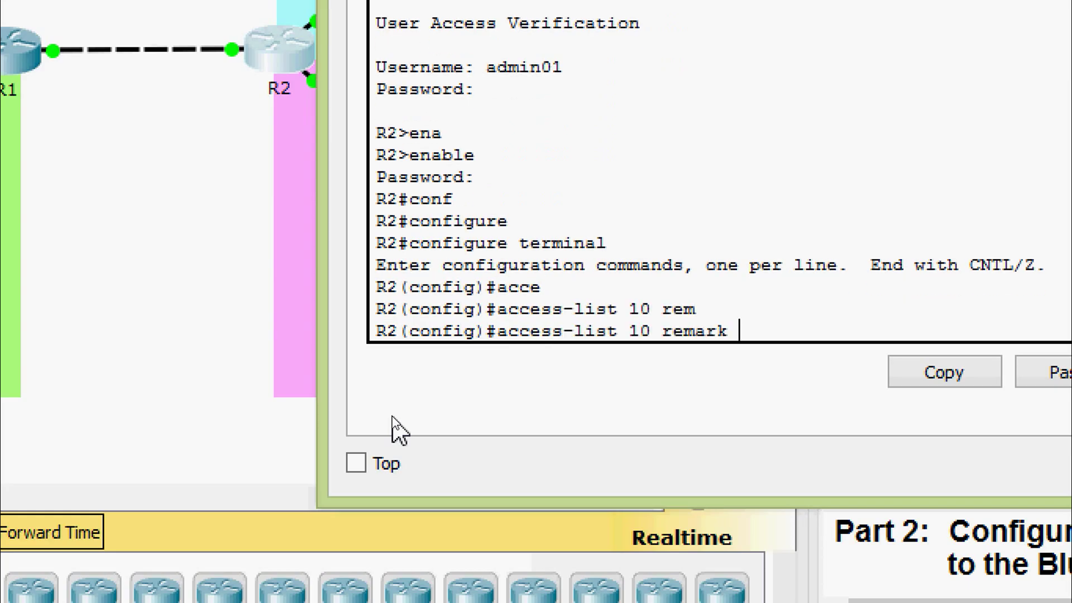
type("ACL_TO_")
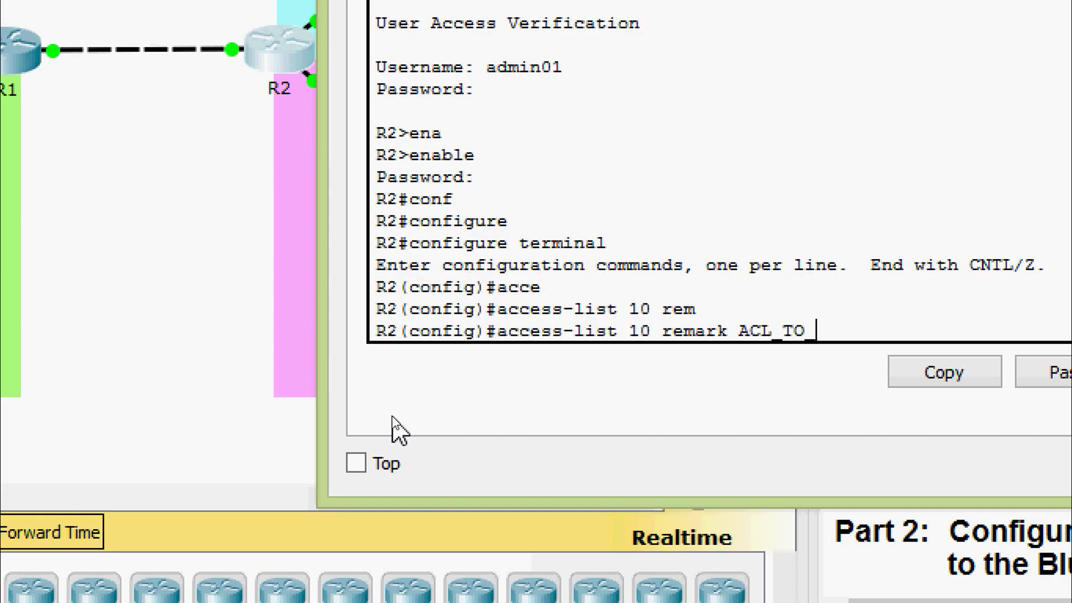
type("PINK_LAN")
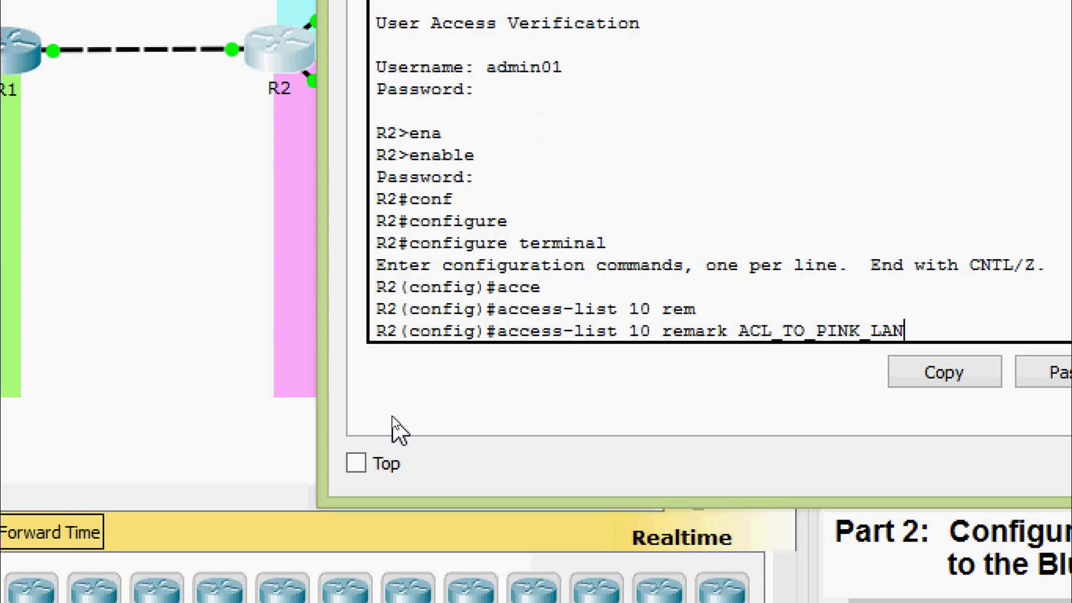
key("Return")
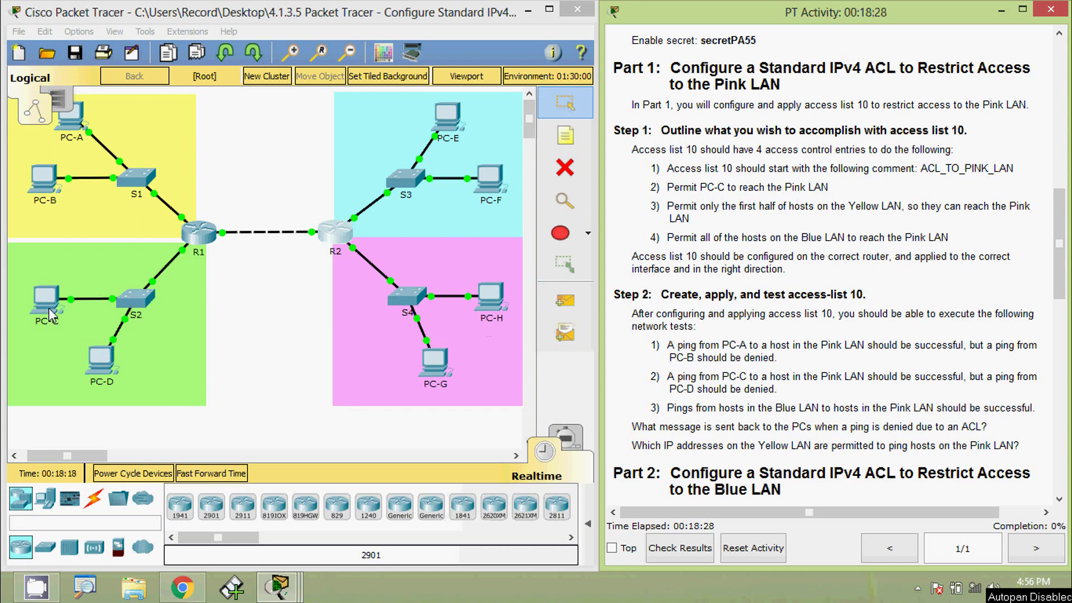
left_click(49, 306)
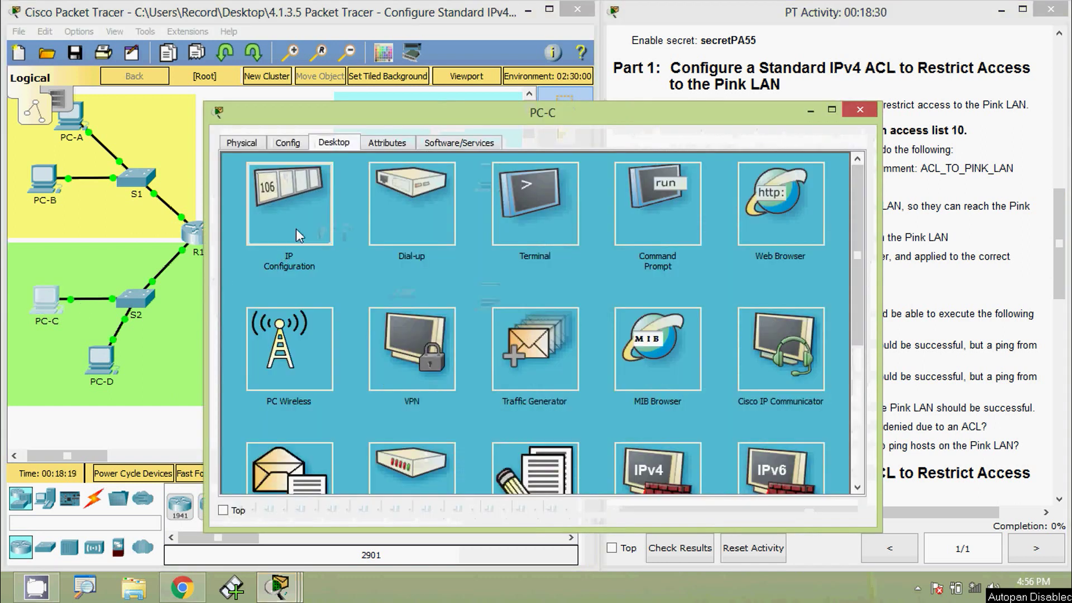
left_click(296, 230)
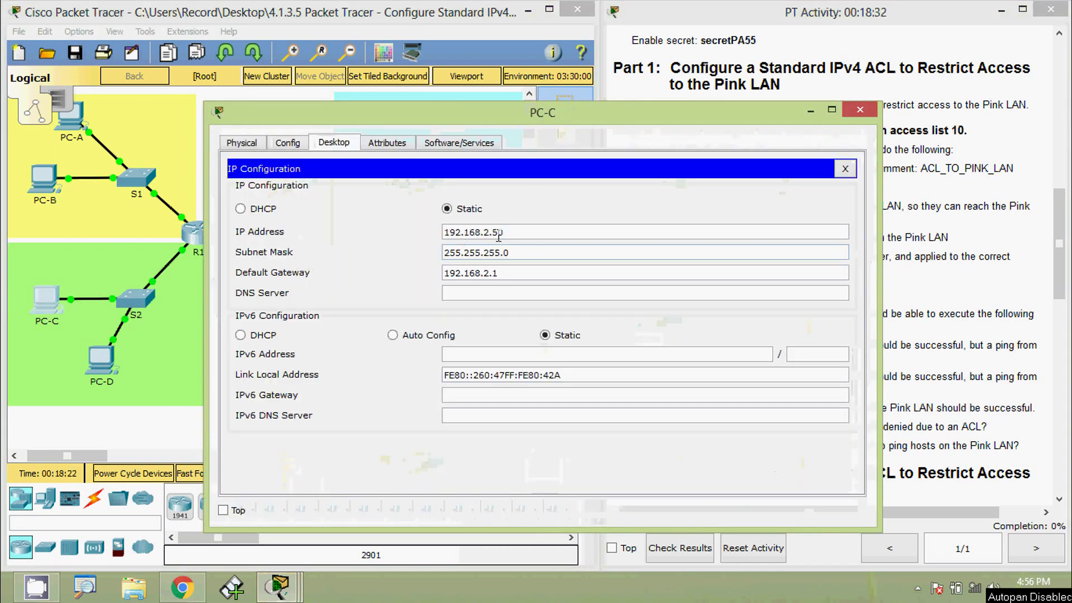
left_click_drag(521, 233, 379, 237)
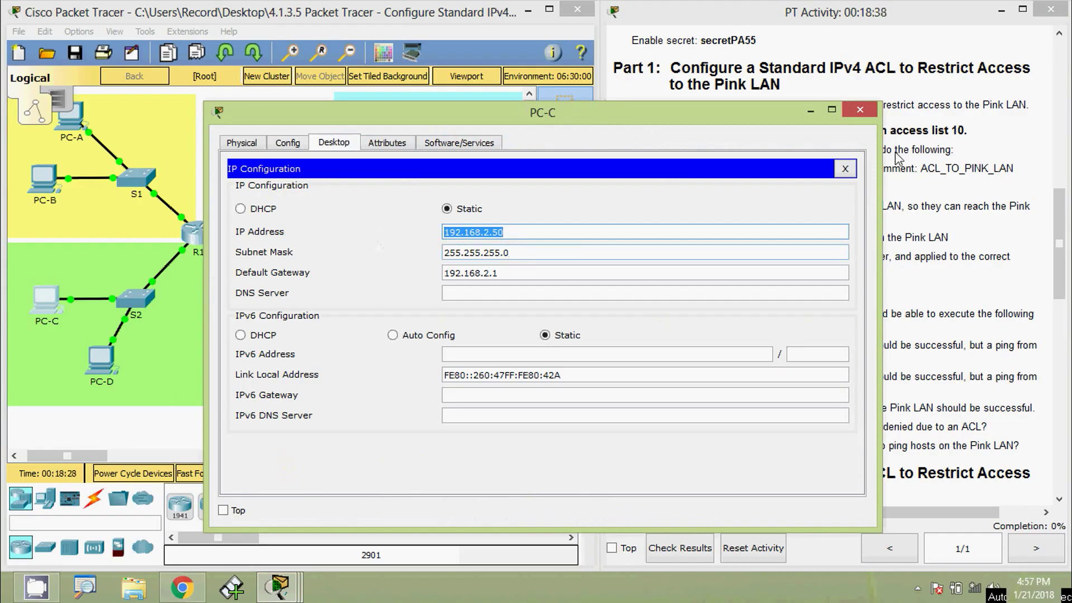
left_click(863, 115)
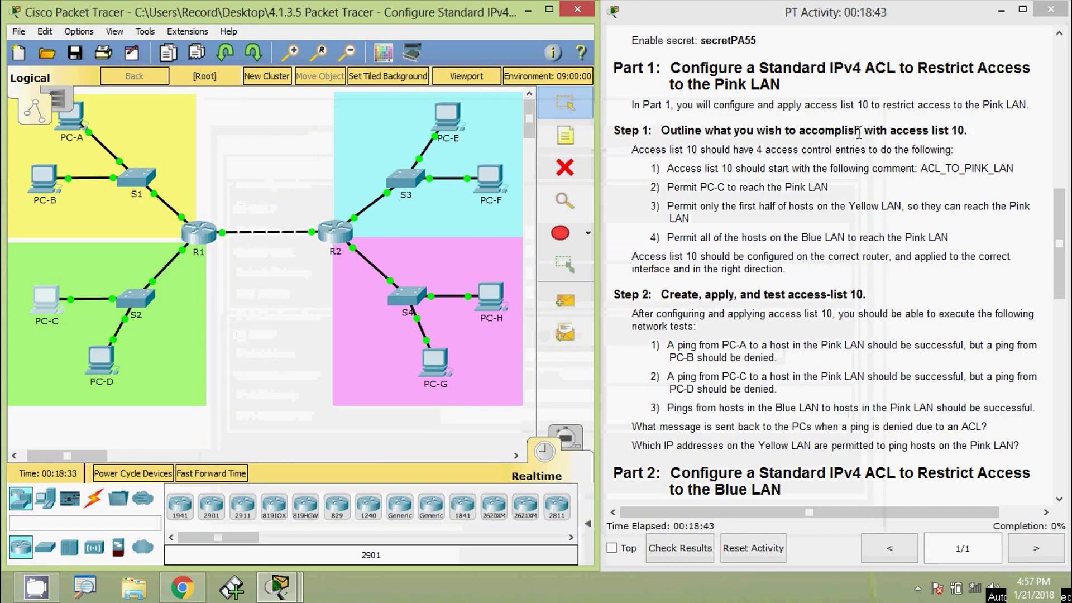
key("alt")
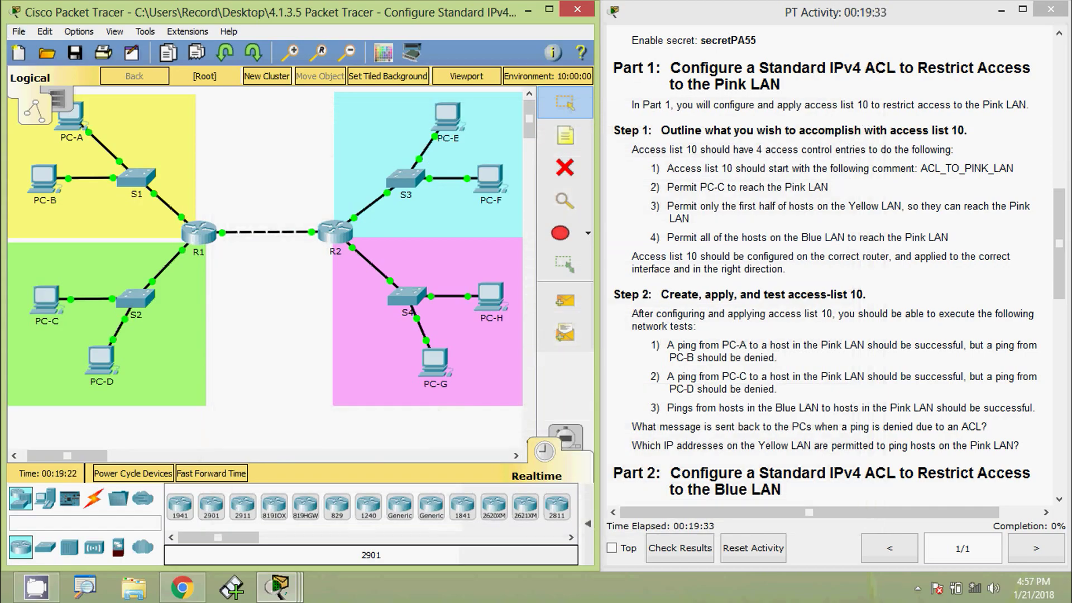
Reopen R2's command line at a fresh configuration prompt.
left_click(334, 232)
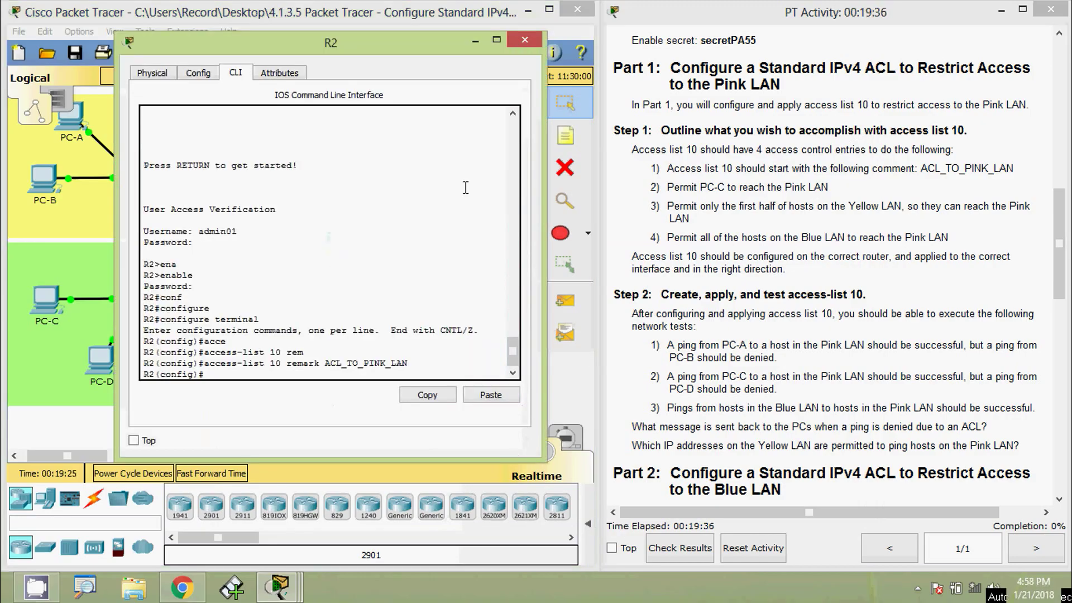
left_click_drag(379, 45, 589, 24)
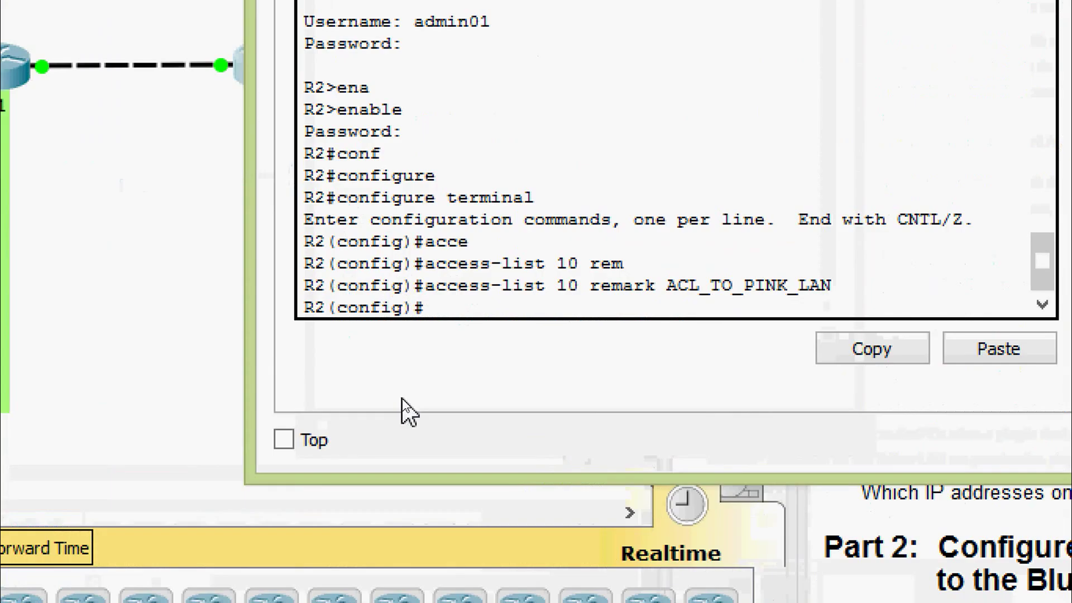
left_click(435, 308)
key("Return")
Enter access-list 10 permit host 192.168.2.50 to allow PC-C.
type("ACE")
key("Tab")
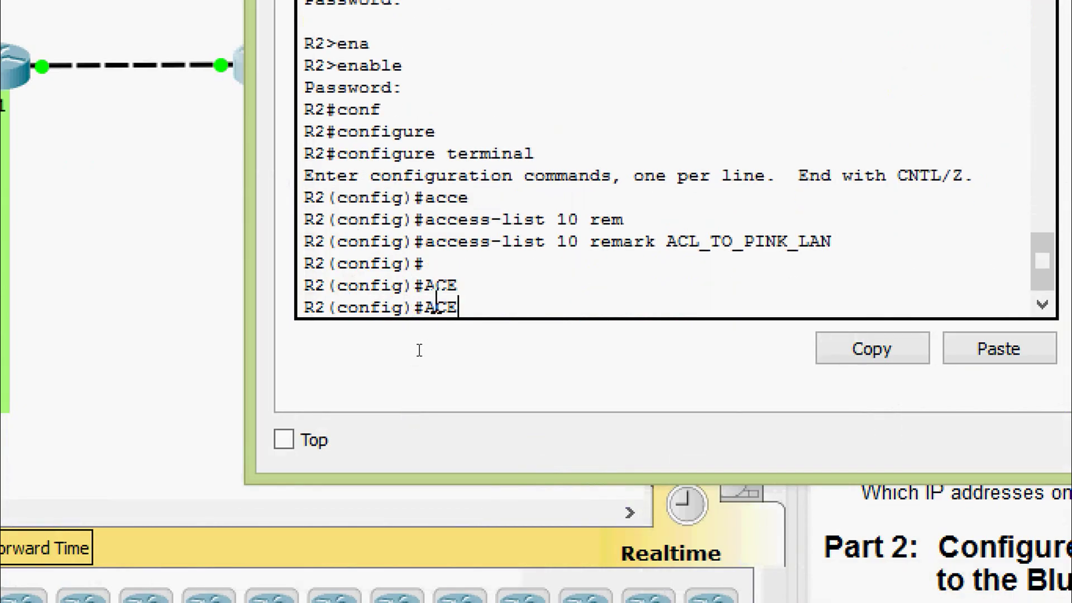
type("c")
key("Tab")
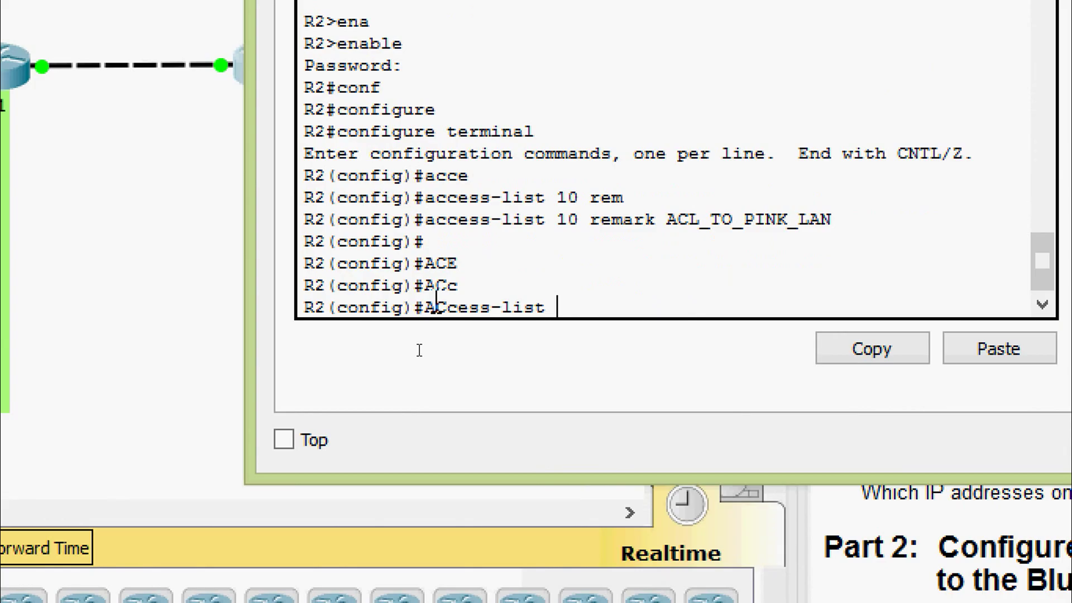
type("10 per")
key("Tab")
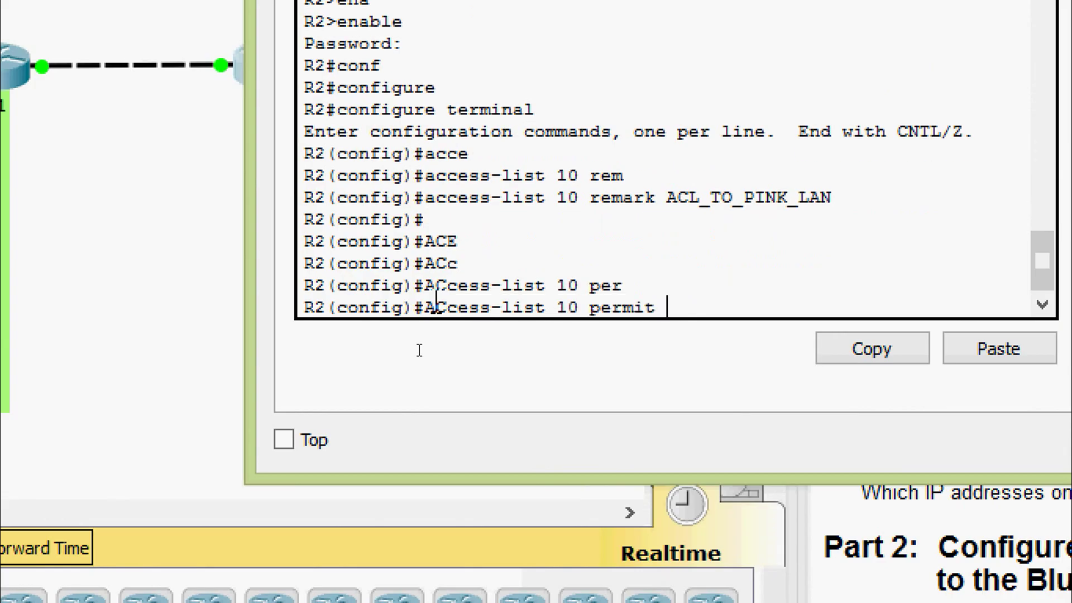
type("?ho")
key("Tab")
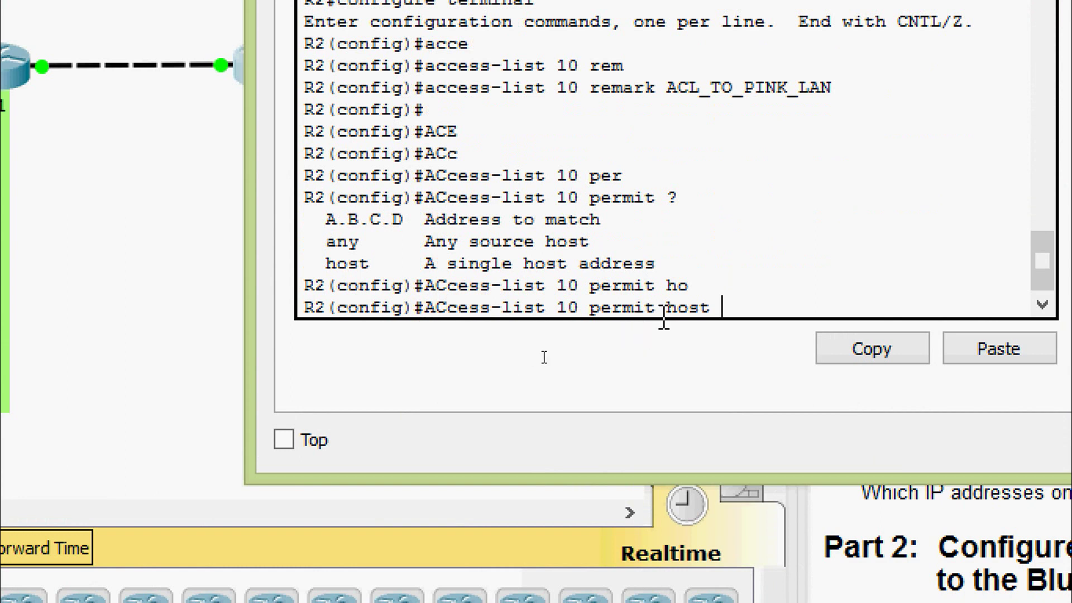
right_click(717, 307)
left_click(738, 347)
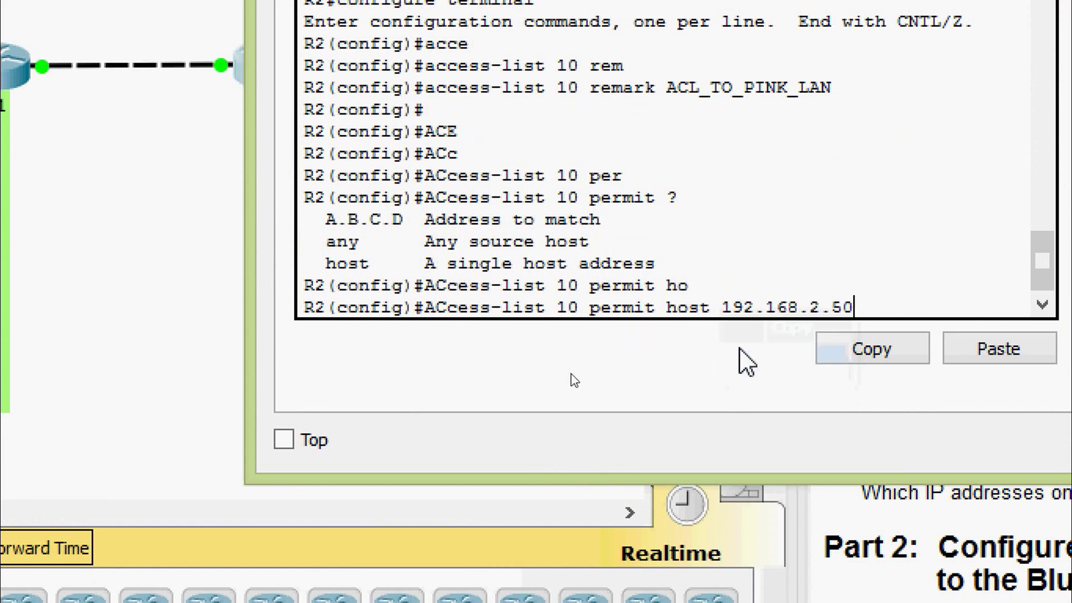
key("Return")
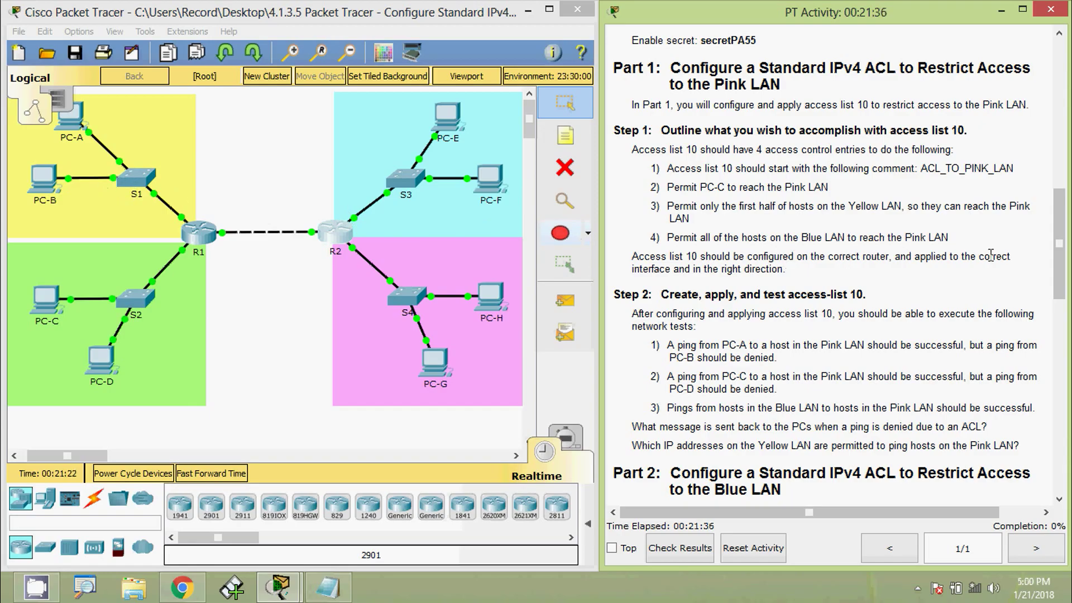
Highlight PC-A's subnet mask 255.255.255.0 in the Addressing Table and bring up Notepad.
left_click_drag(1055, 260, 1045, 104)
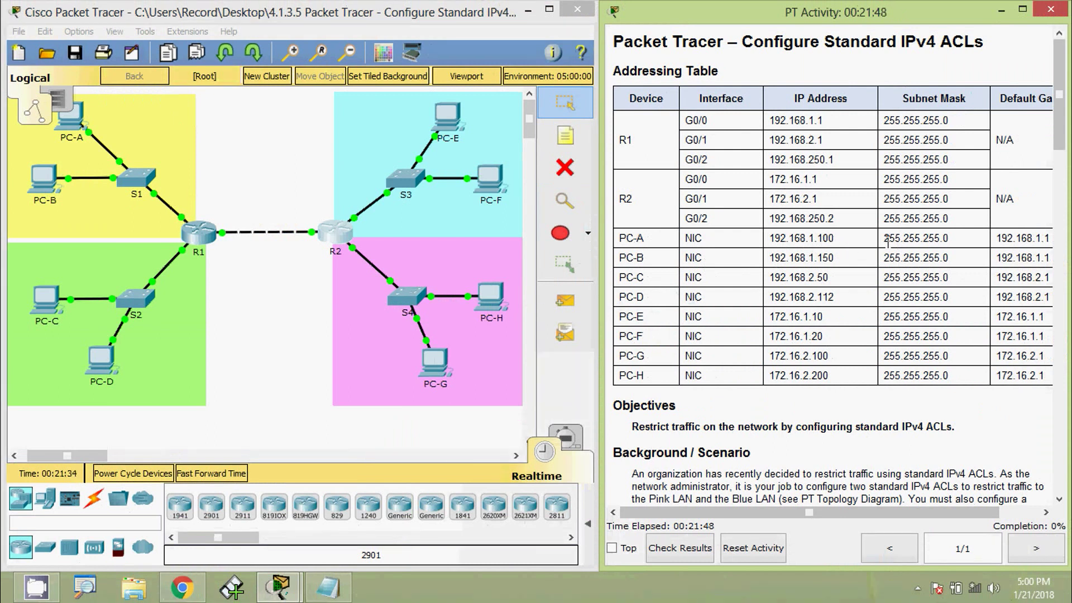
left_click_drag(883, 238, 951, 237)
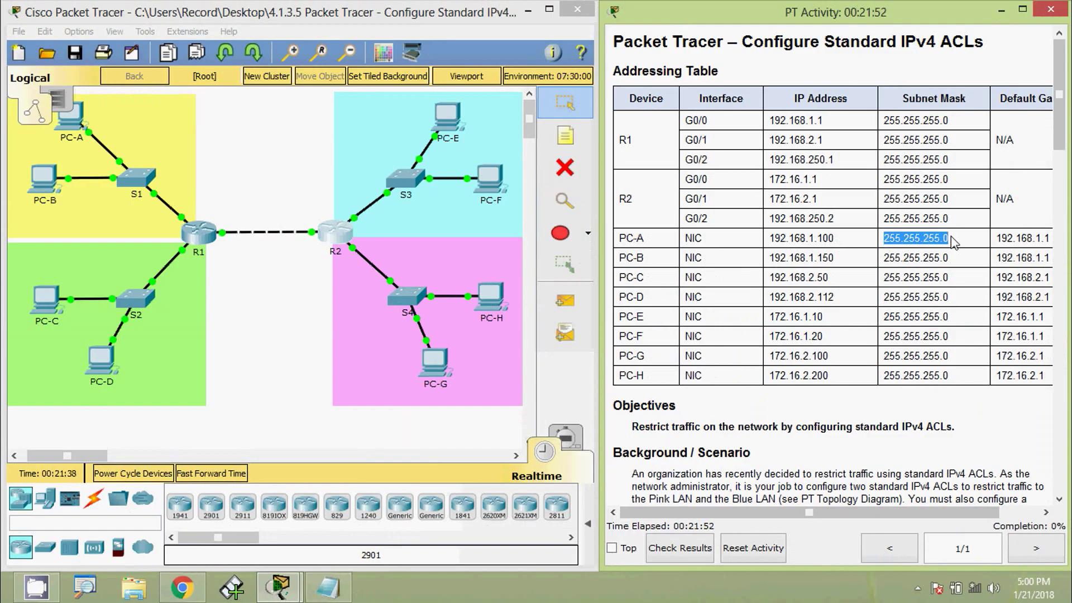
left_click(337, 587)
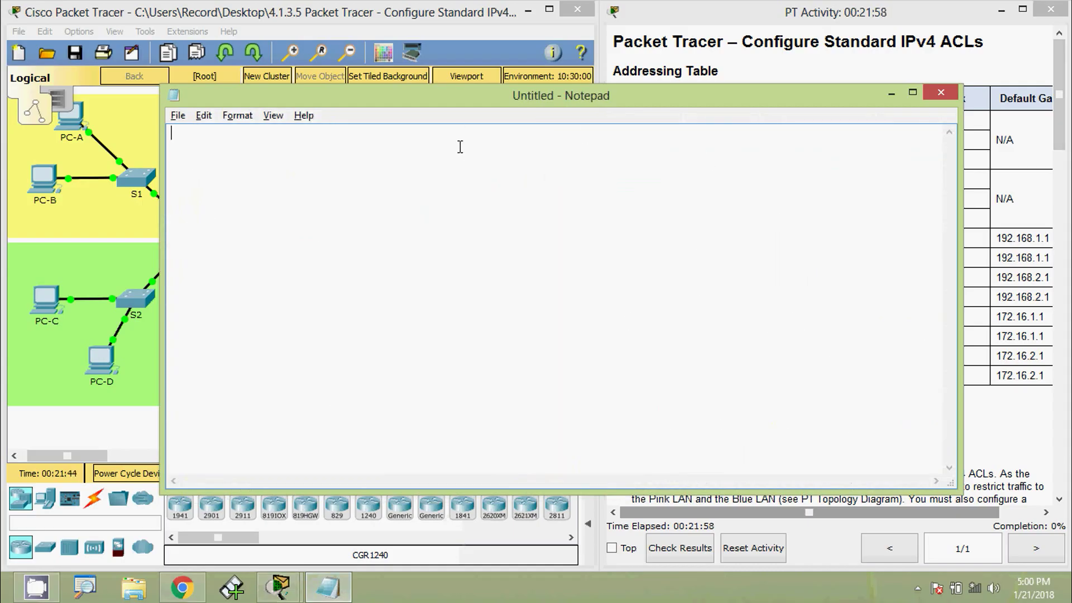
Note 192.168.1.0/24 and 192.168.1.0/25 for the Yellow LAN in Notepad.
type("192.168.")
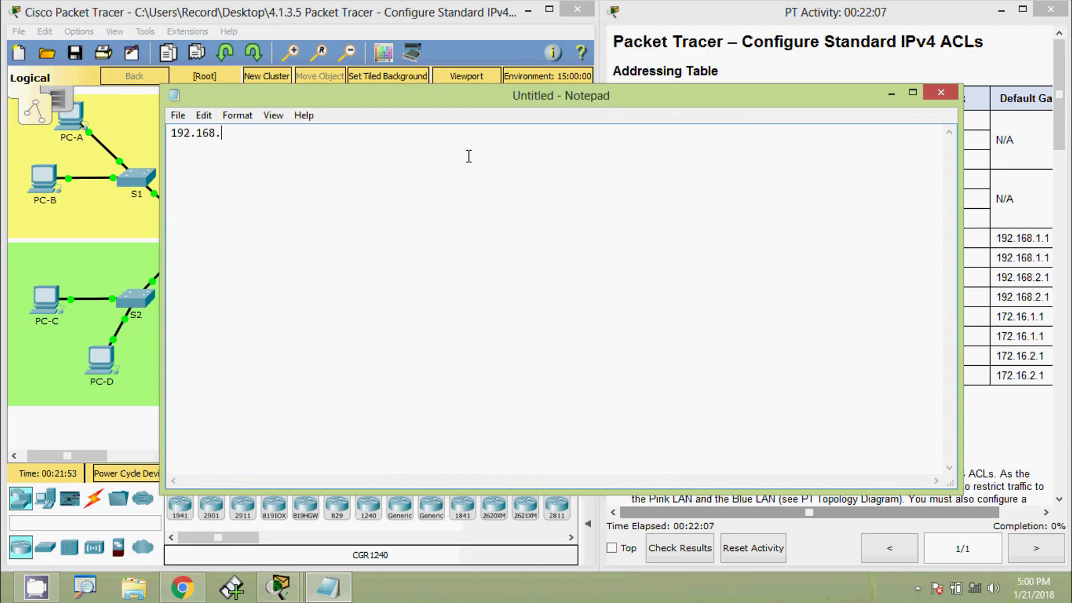
type("1.0/24")
left_click_drag(430, 105, 486, 87)
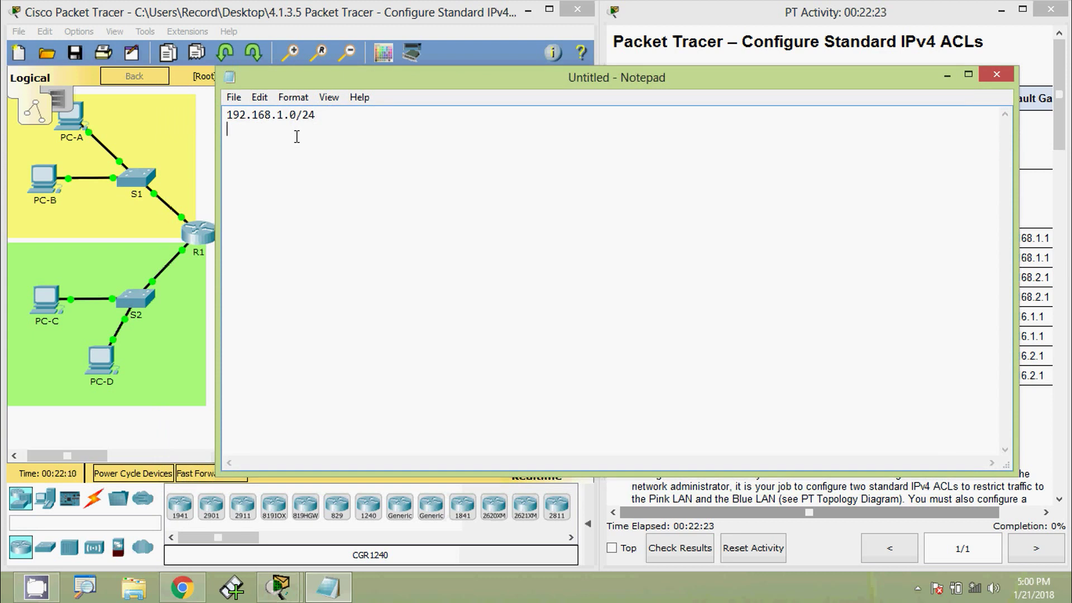
type("192.168.1.")
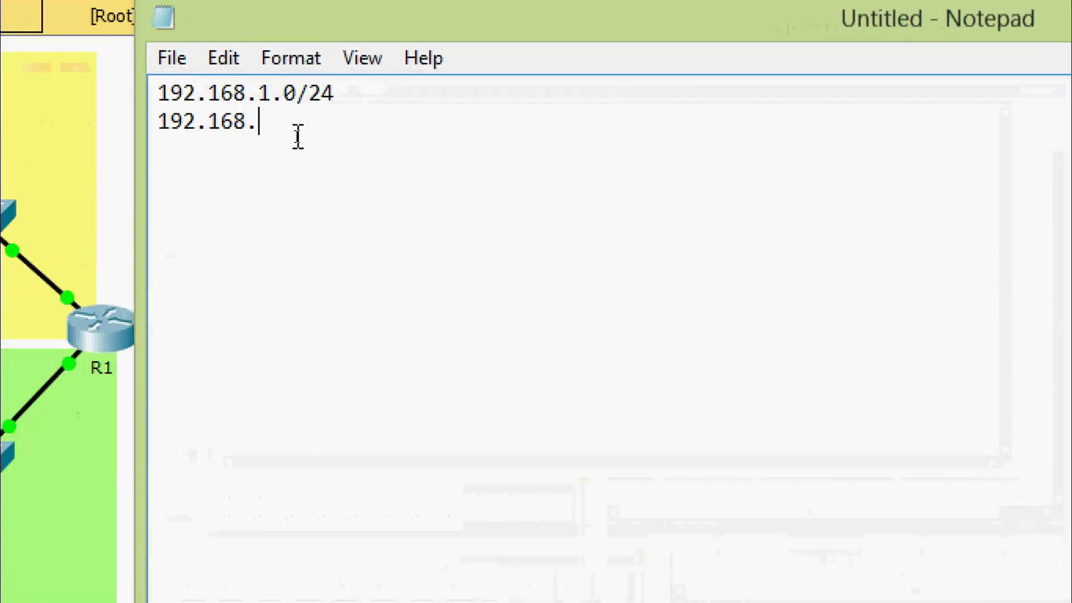
type("0/25")
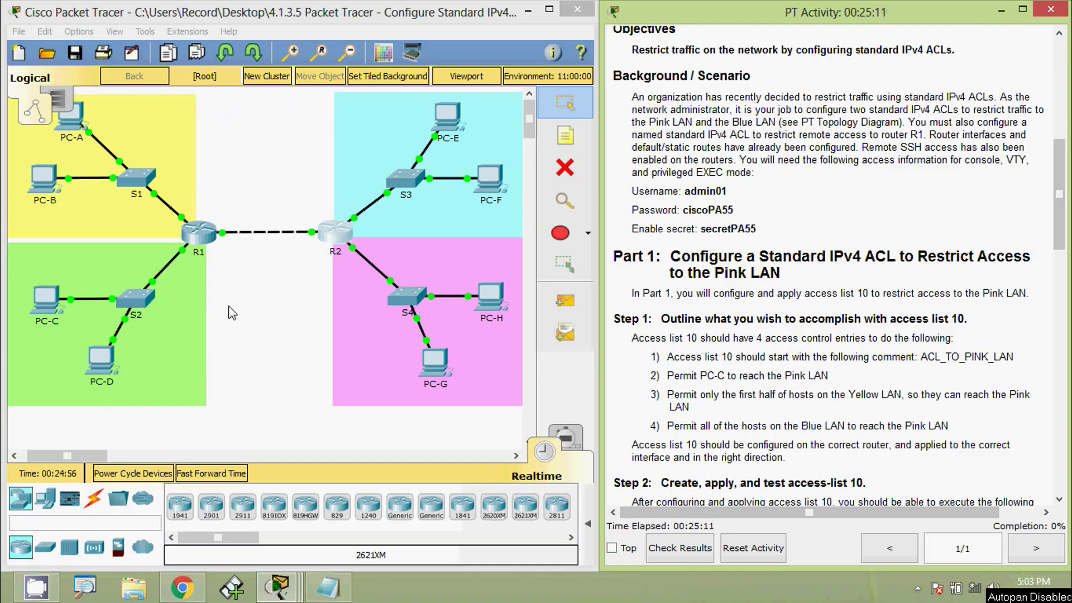
On R2, begin access-list 10 permit 192.168.1.0 and check the required wildcard argument.
left_click(334, 235)
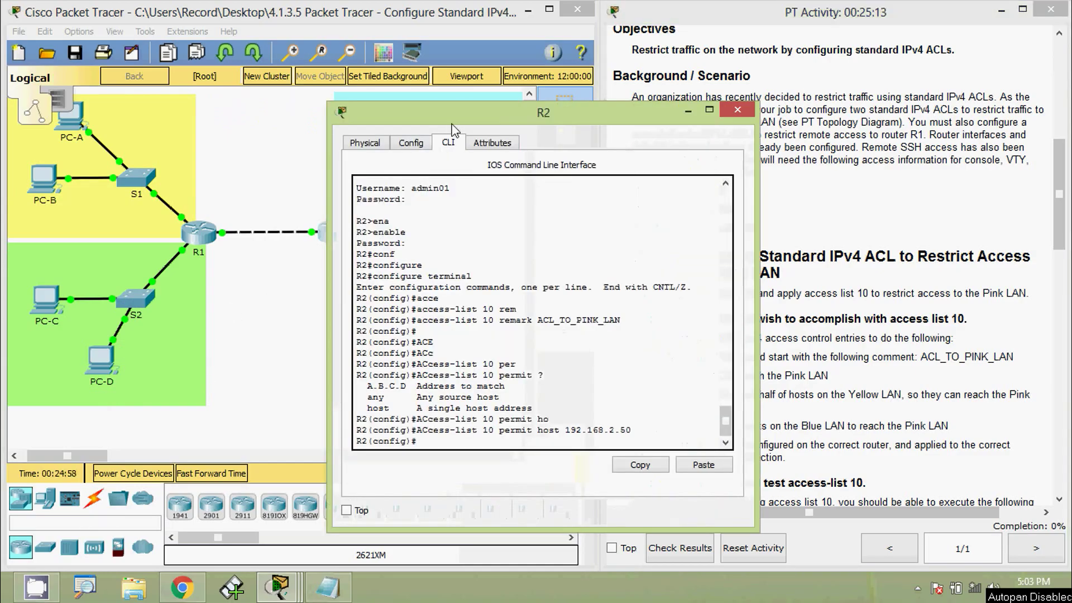
left_click_drag(453, 125, 543, 50)
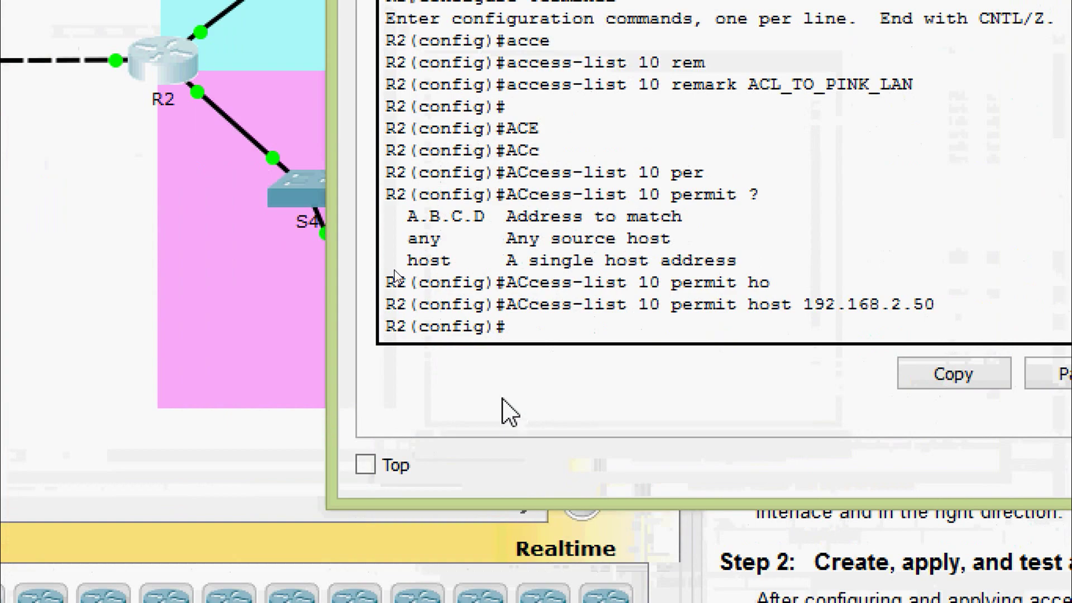
type("ac")
key("Tab")
type("10")
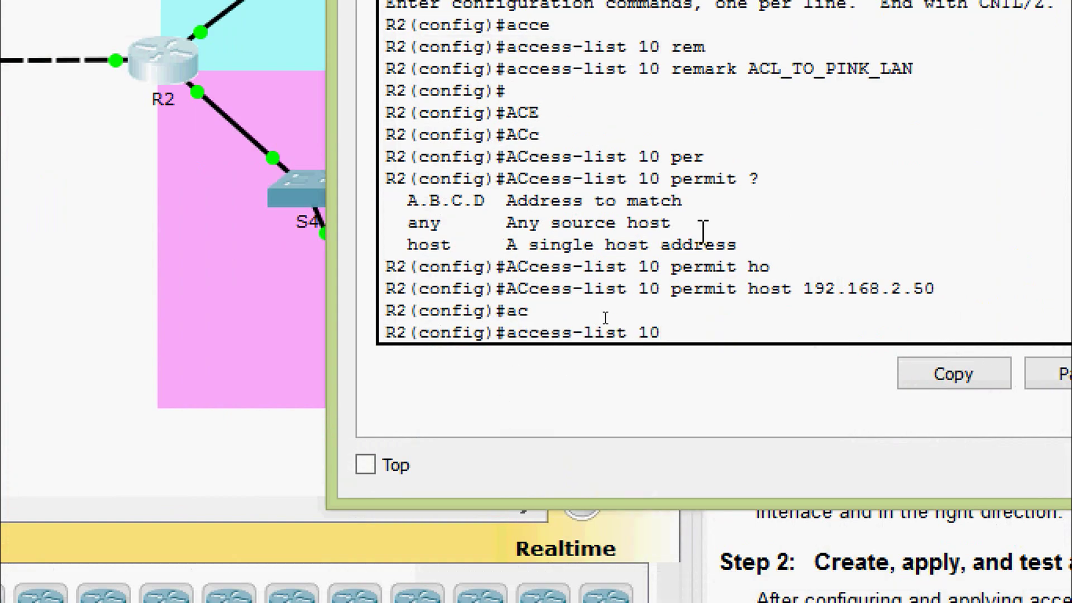
type(" per")
key("Tab")
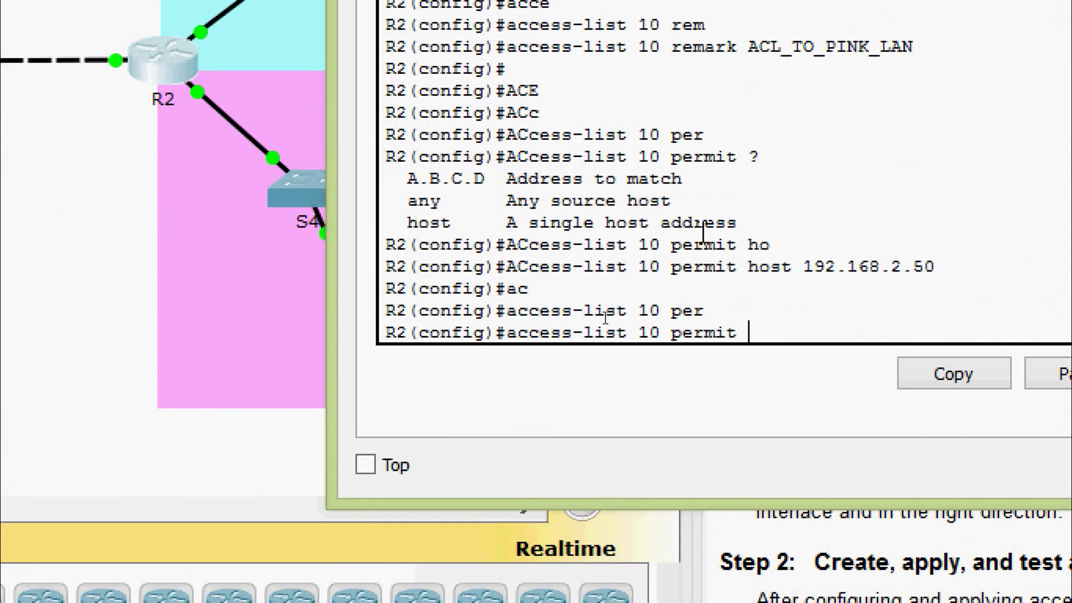
type("?")
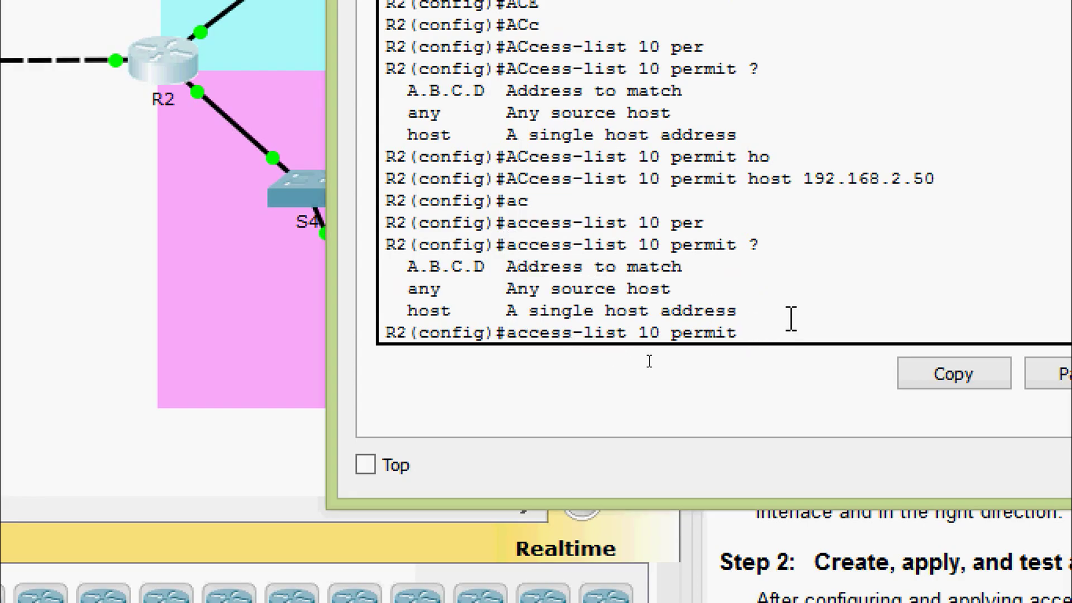
type("192.168.1.0 ?")
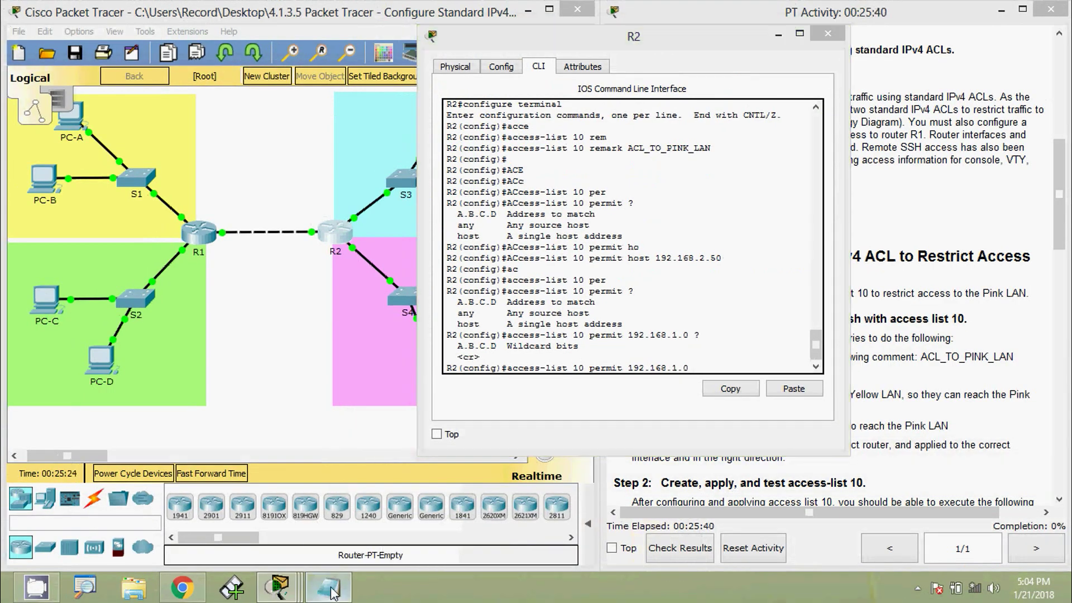
left_click(330, 587)
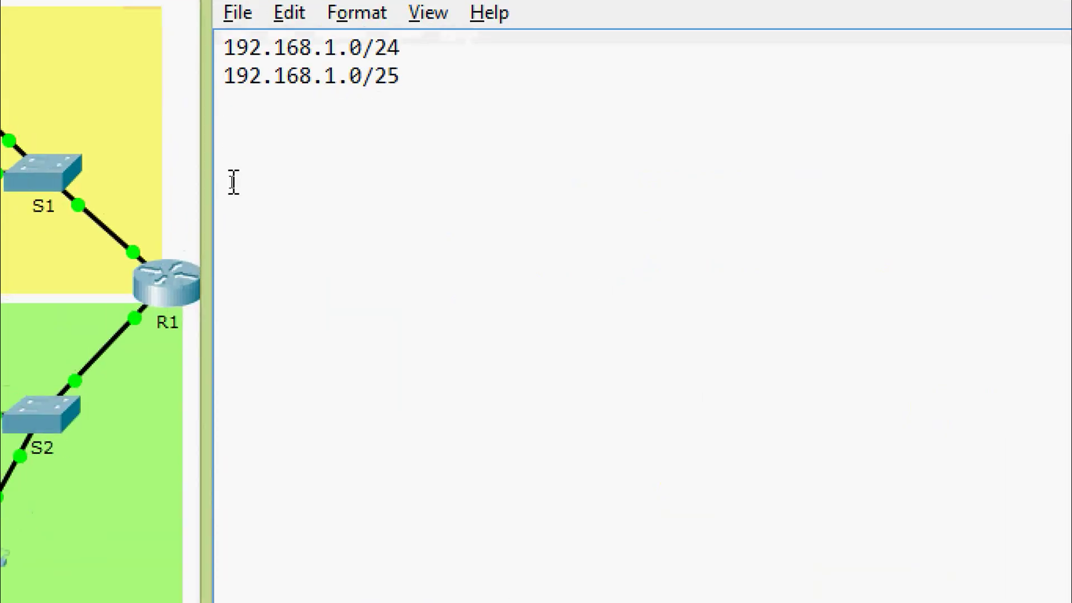
Add mask 255.255.255.128 and wildcard 0.0.0.127 to the notes, then minimize Notepad.
type("255.255")
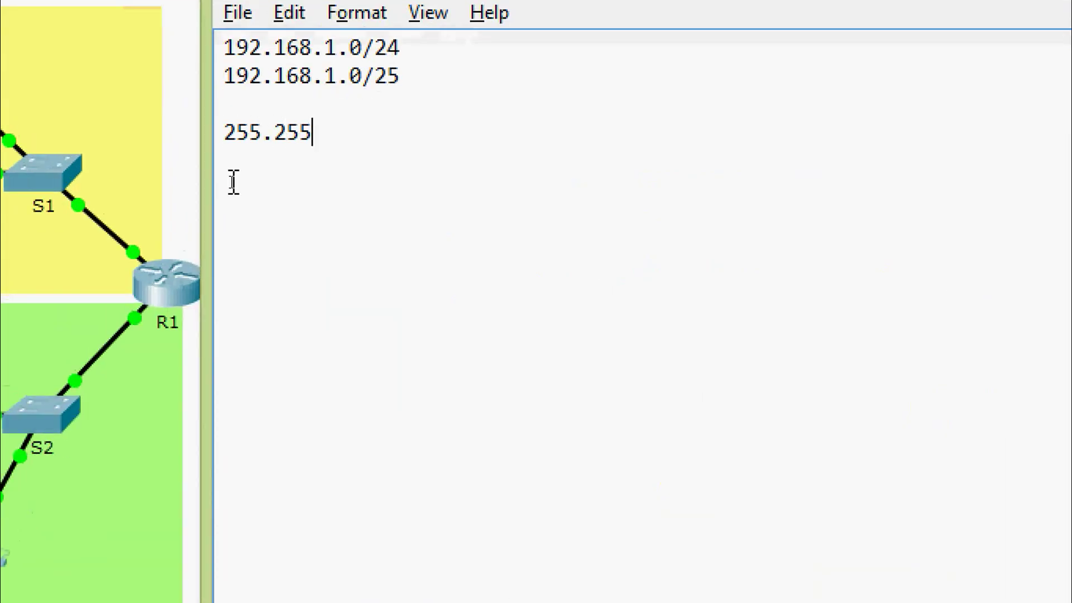
type(".255.12")
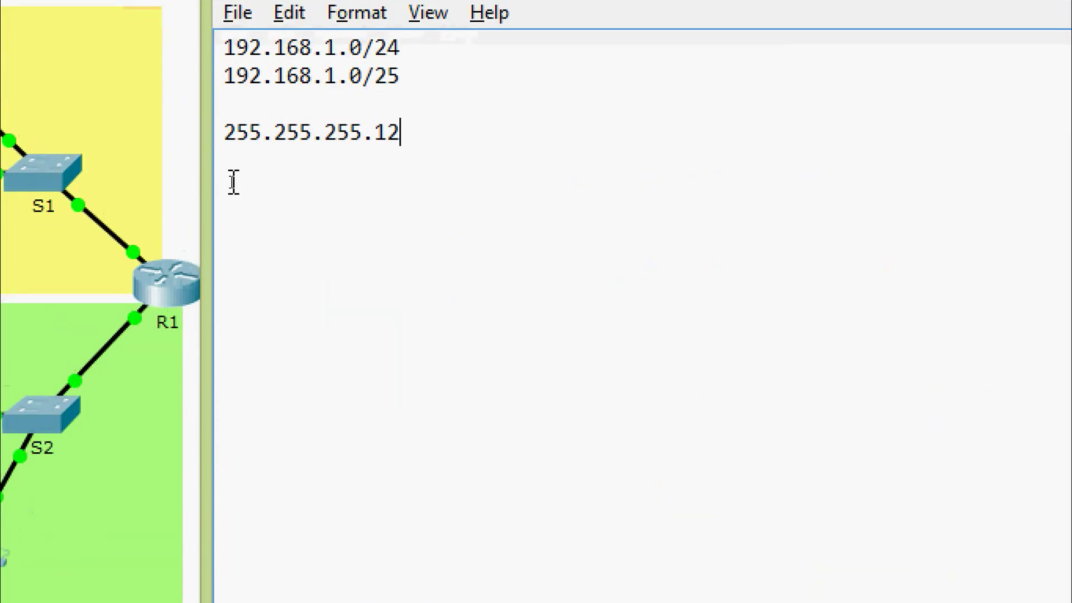
type("8")
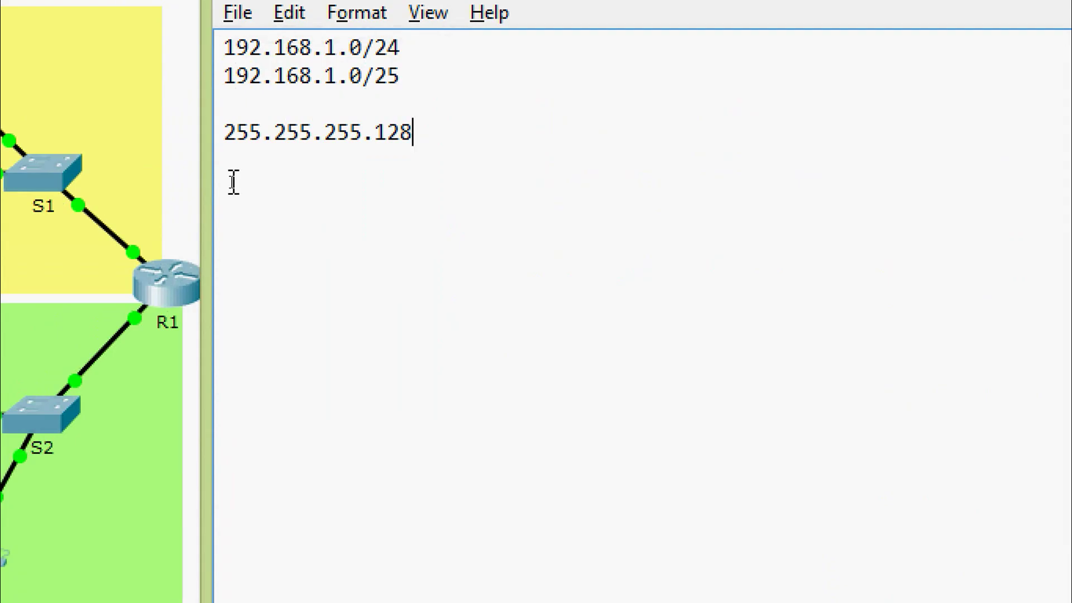
key("Return")
type("0.0.0.")
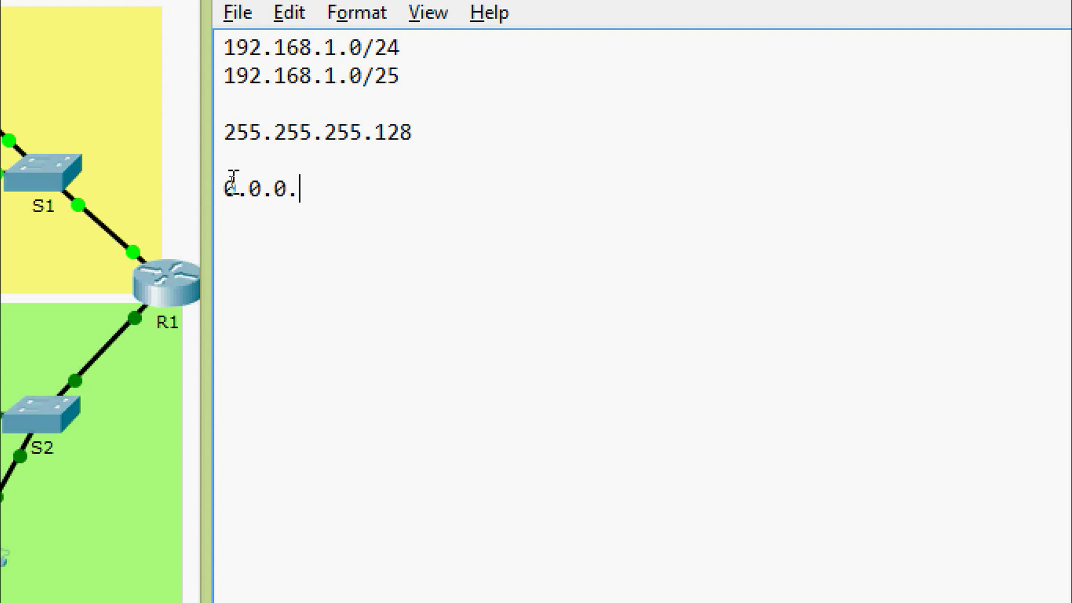
type("127")
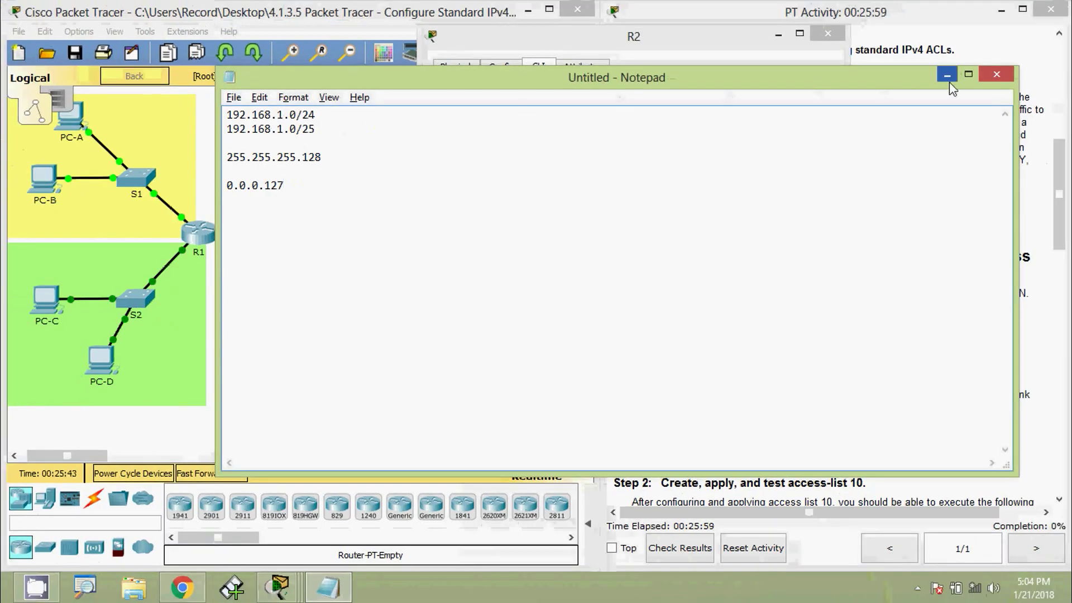
left_click(948, 74)
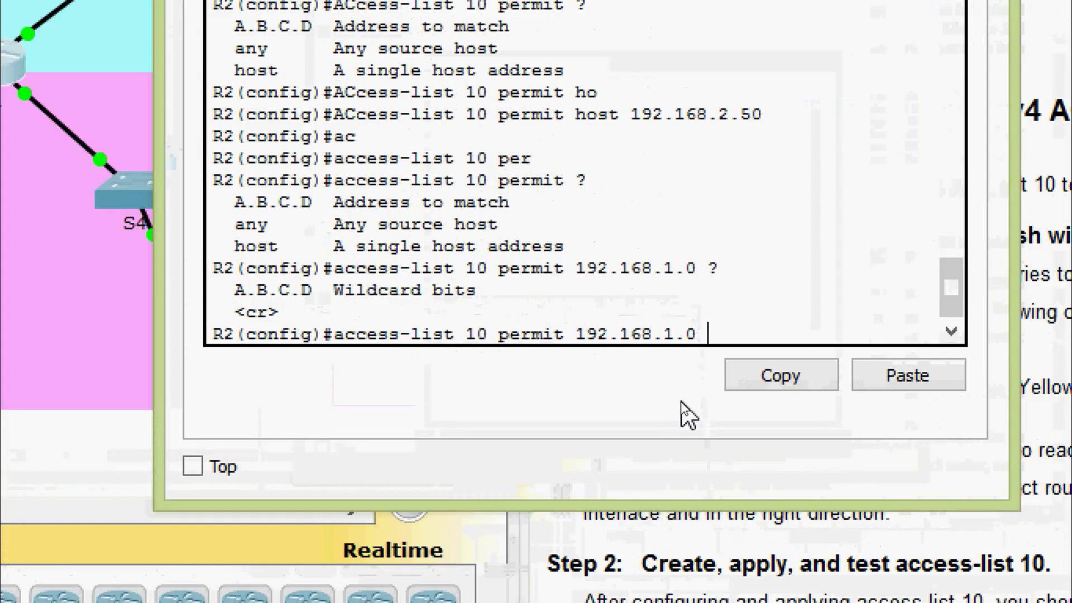
Finish the entry with wildcard 0.0.0.127, permitting 192.168.1.0/25.
type("0.0.0.127")
key("Return")
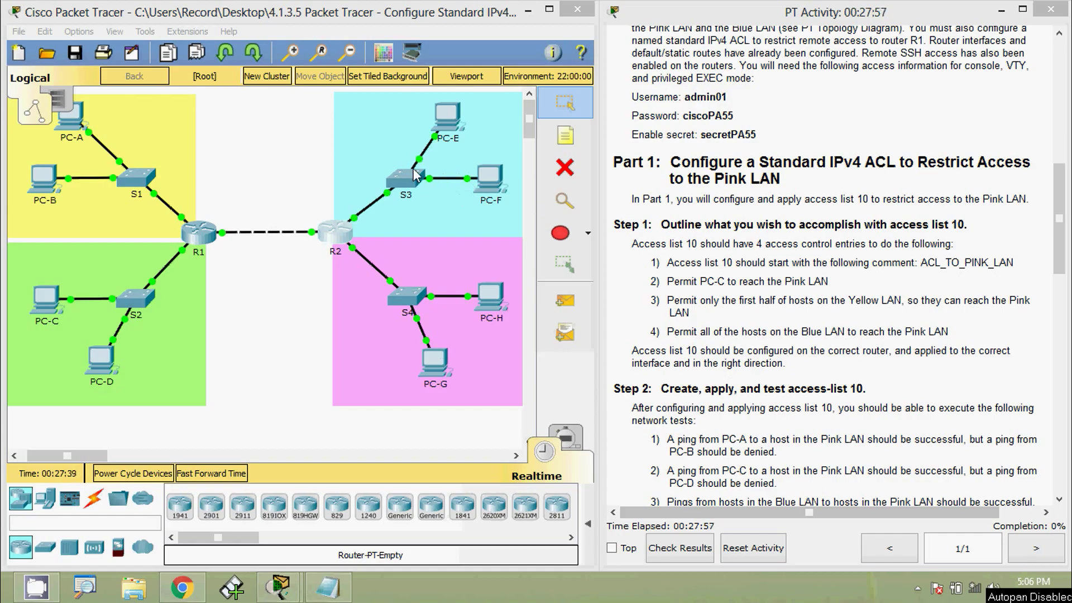
Scroll up to the Addressing Table and highlight PC-E's address 172.16.1.10.
left_click_drag(1059, 272, 1057, 139)
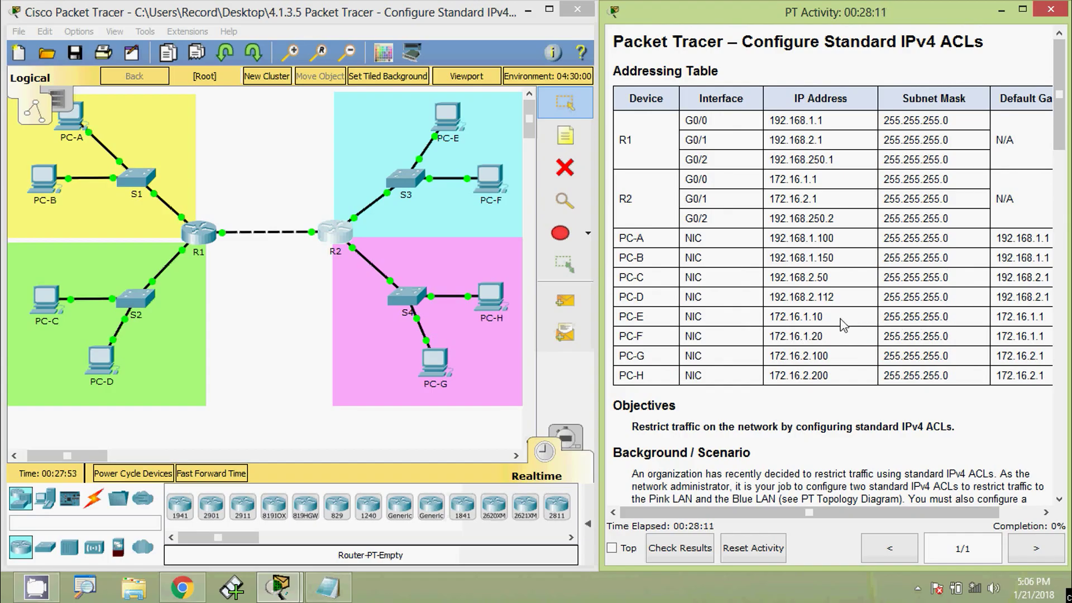
left_click_drag(841, 320, 772, 321)
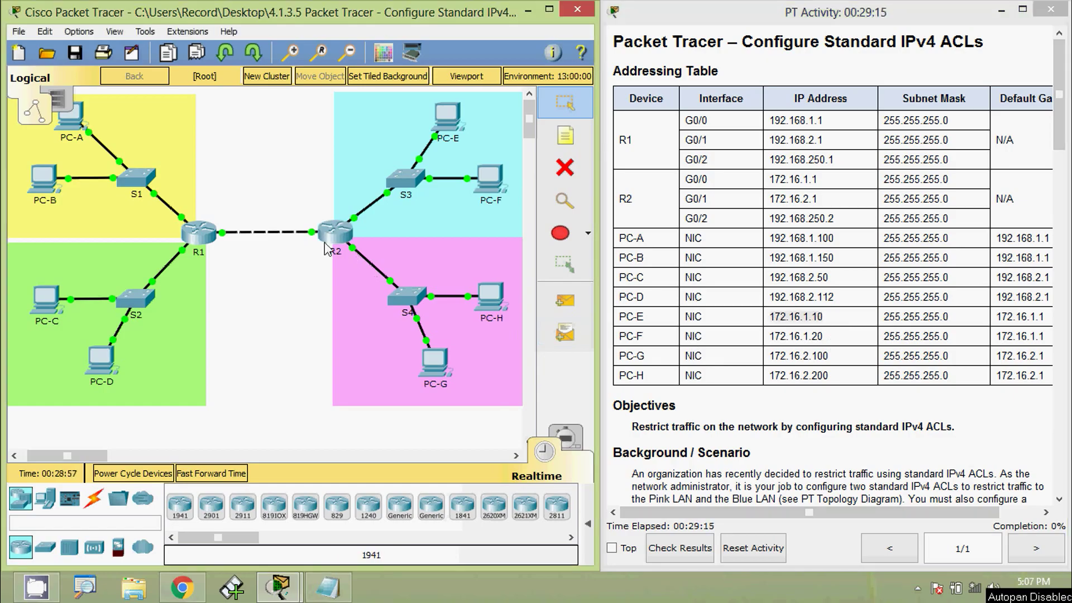
On R2, enter access-list 10 permit 172.16.1.0 0.0.0.255 for the Blue LAN.
left_click(333, 233)
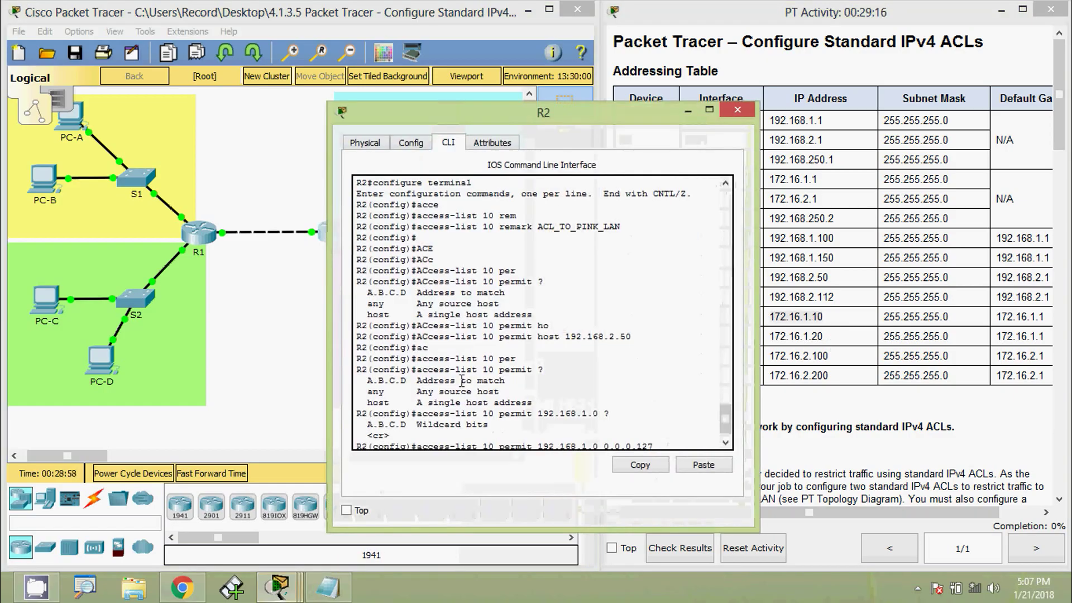
key("Return")
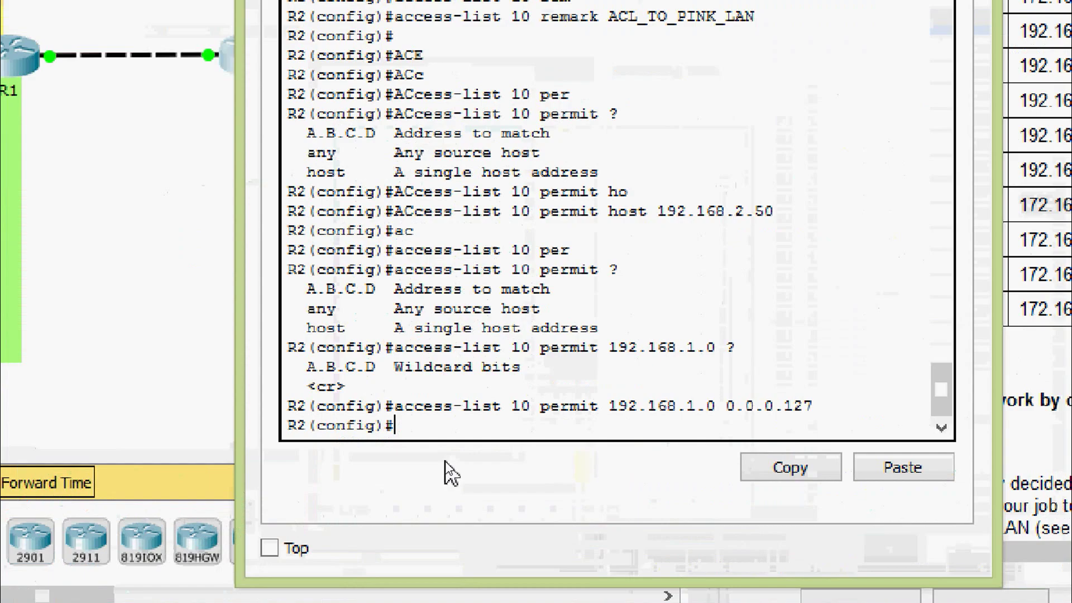
type("ac")
key("Tab")
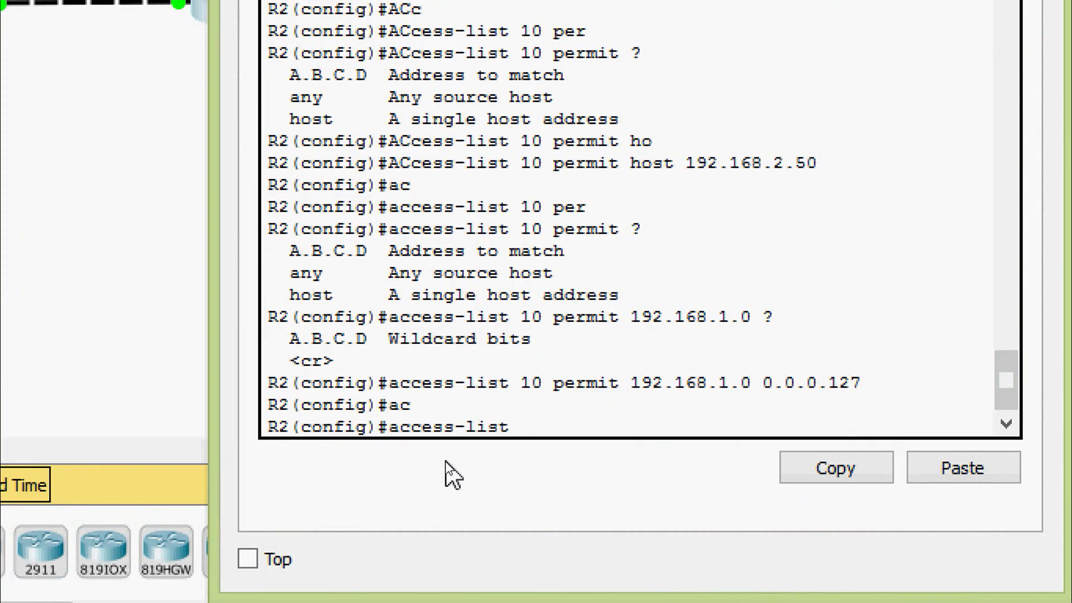
type("10 per")
key("Tab")
type("?")
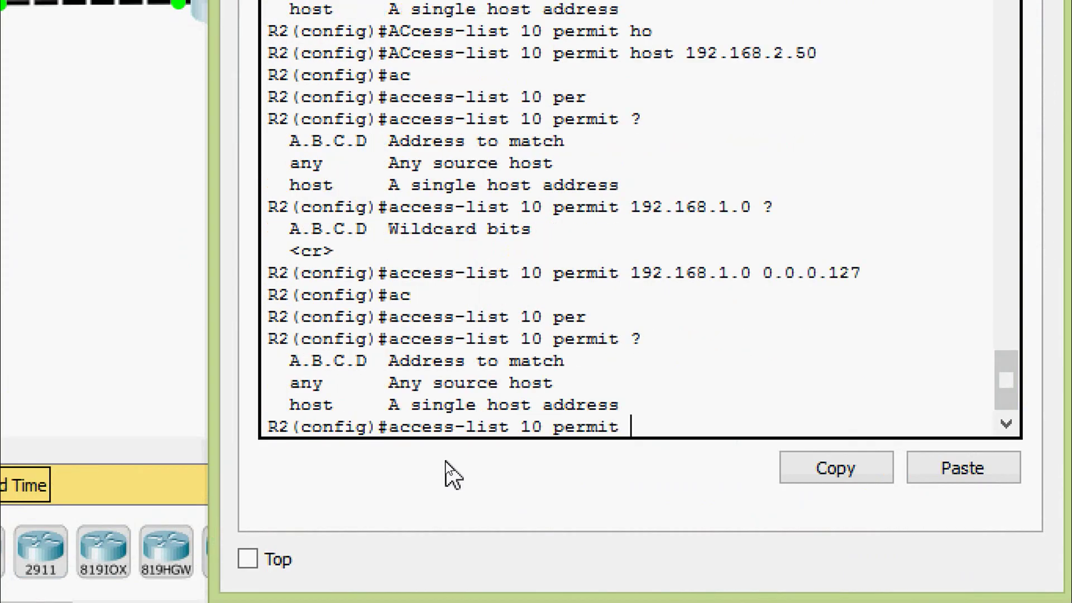
type("172.16.1.0 ?")
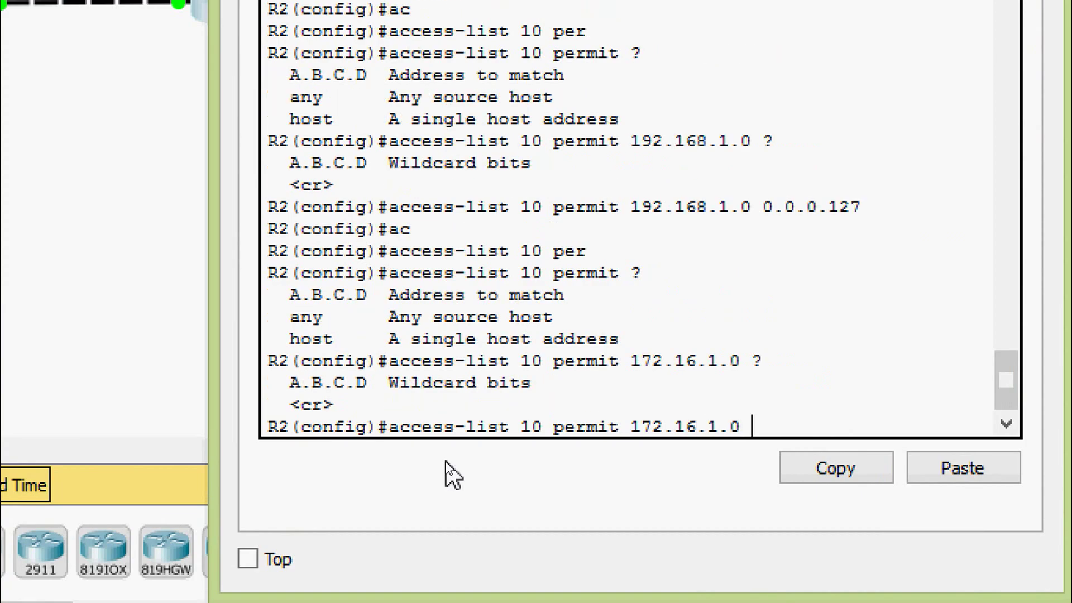
type("0.0.0.255")
key("Return")
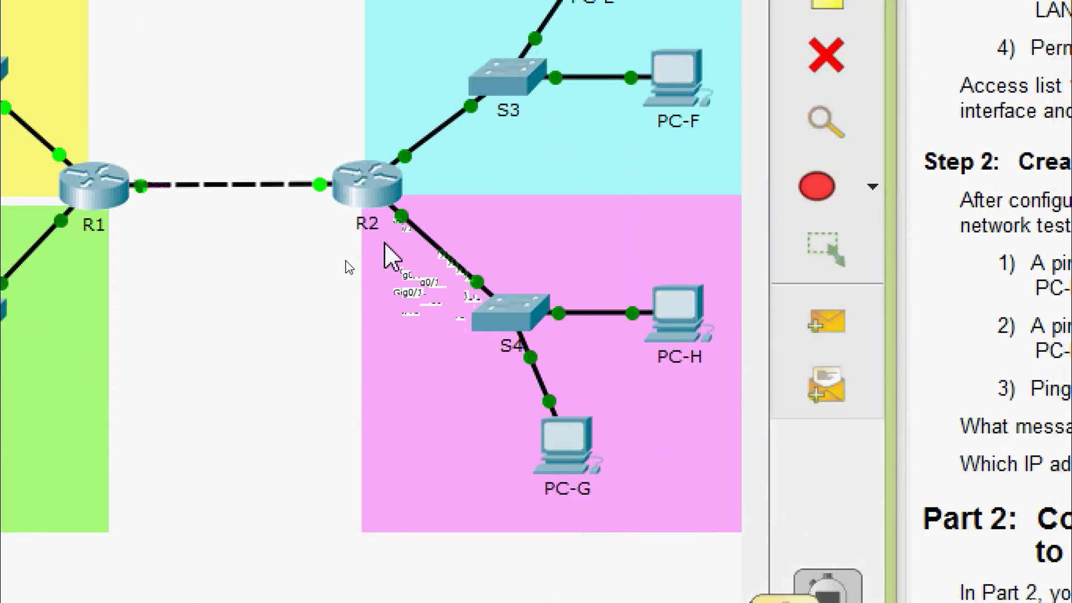
In R2's CLI, enter configuration mode for interface GigabitEthernet 0/1.
mouse_move(411, 234)
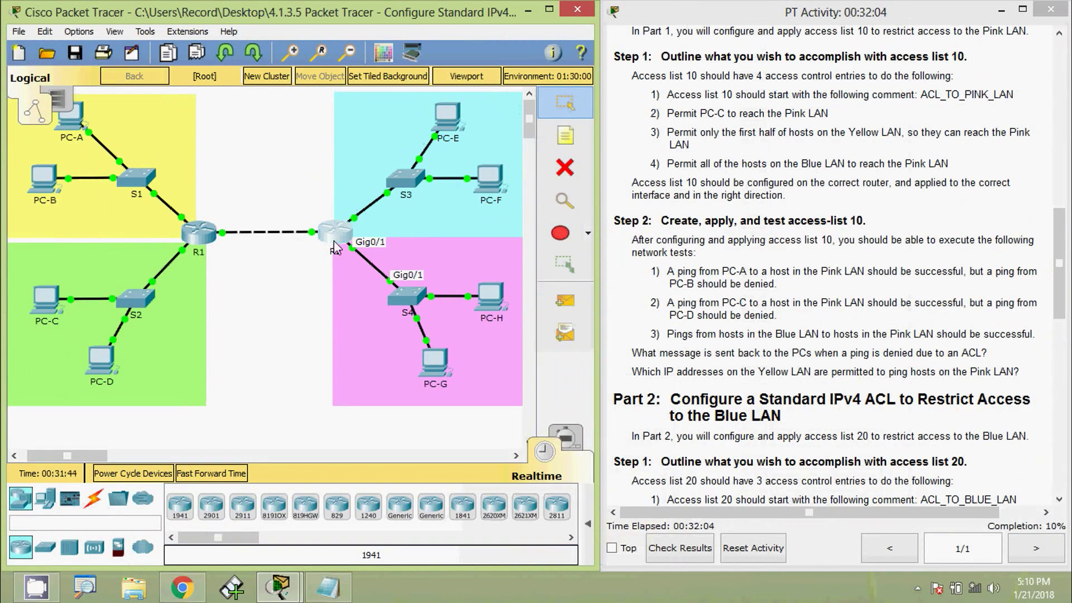
left_click(335, 248)
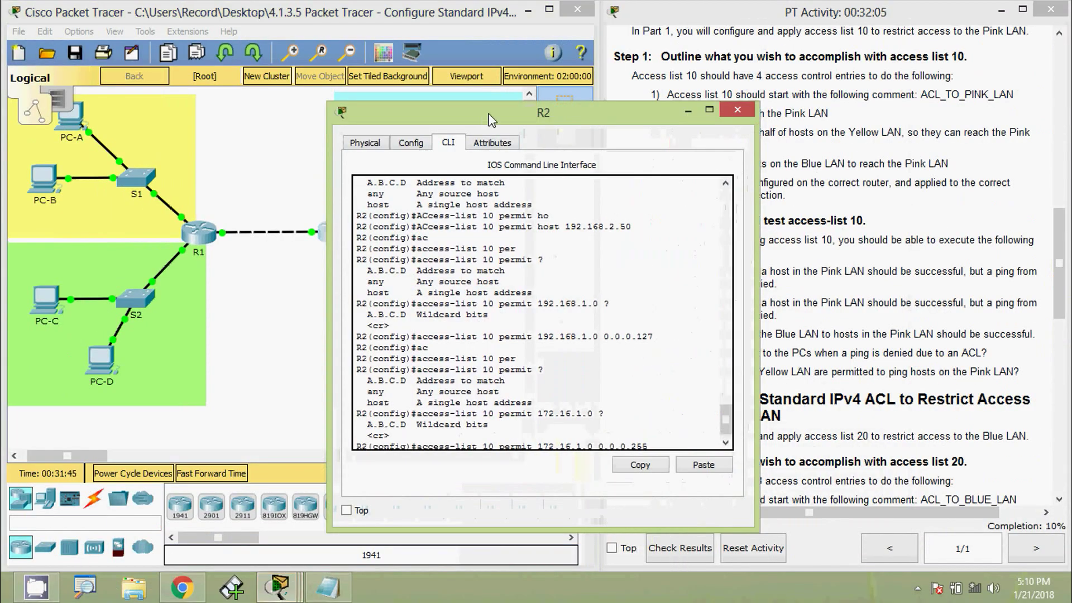
left_click_drag(492, 114, 547, 65)
key("Return")
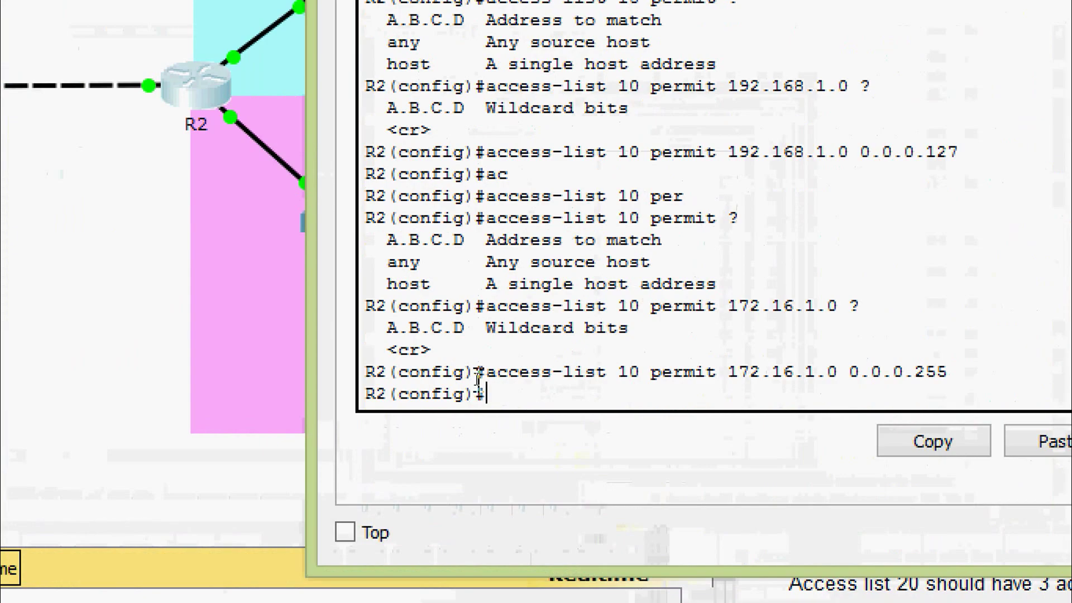
type("inter")
key("Tab")
type("gi")
key("Tab")
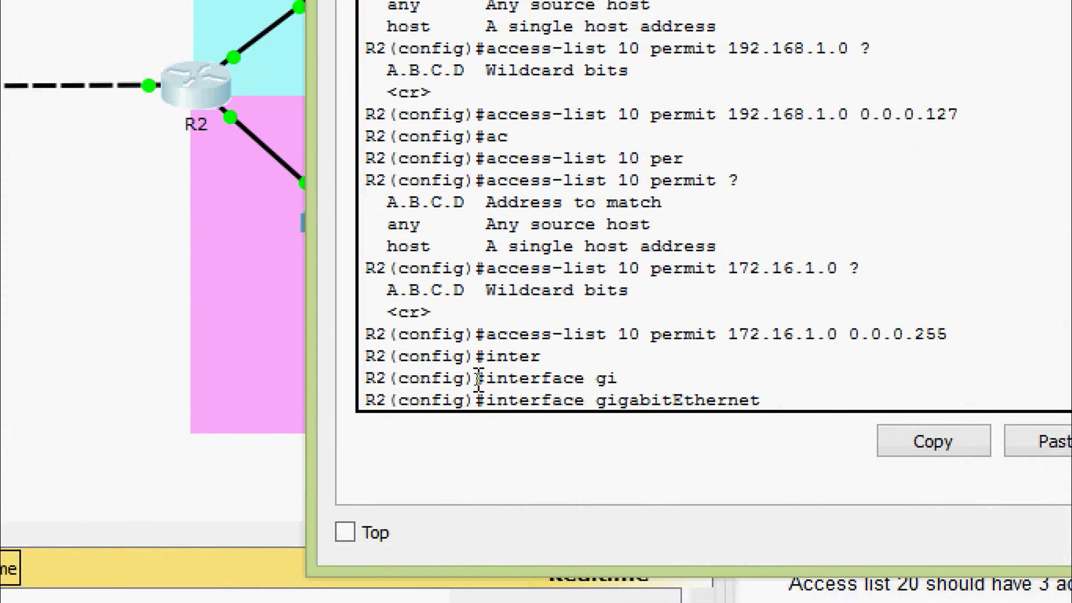
type("0/1")
key("Return")
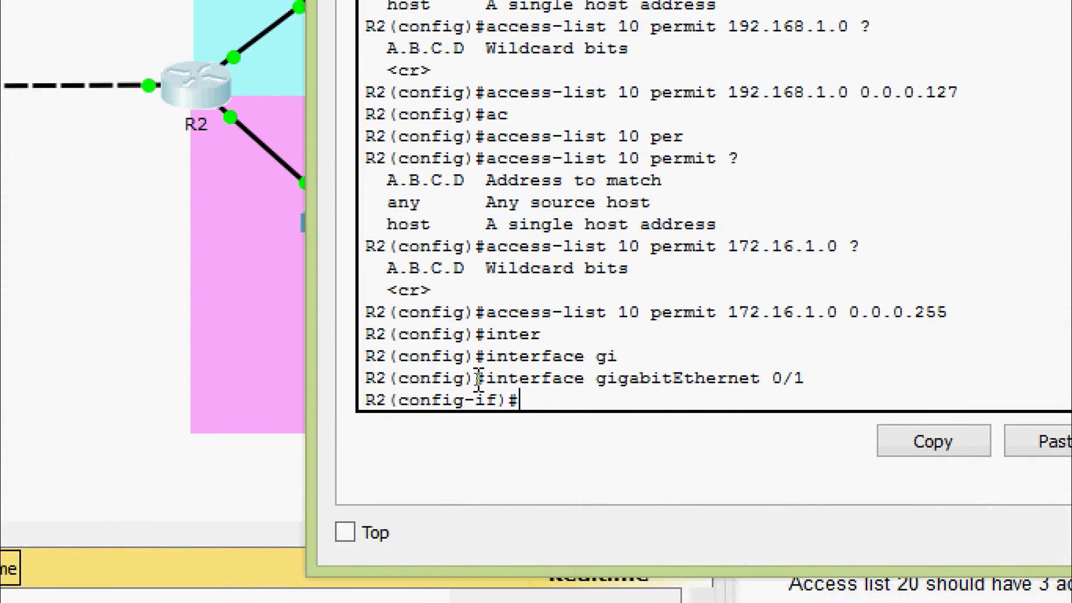
Apply 'ip access-group 10 out' on GigabitEthernet 0/1.
type("ip ac")
key("Tab")
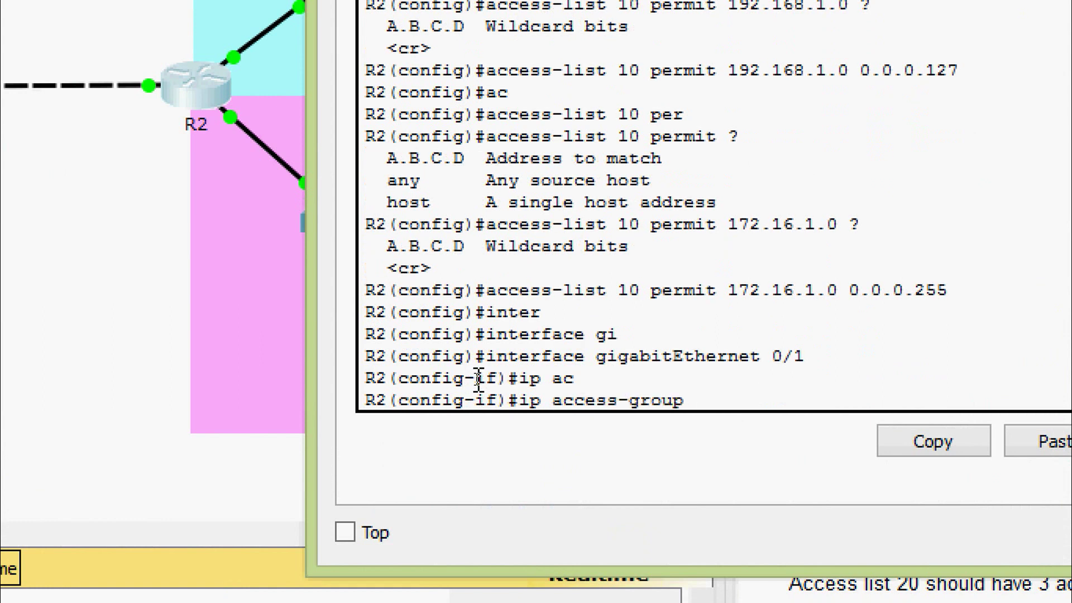
type("?")
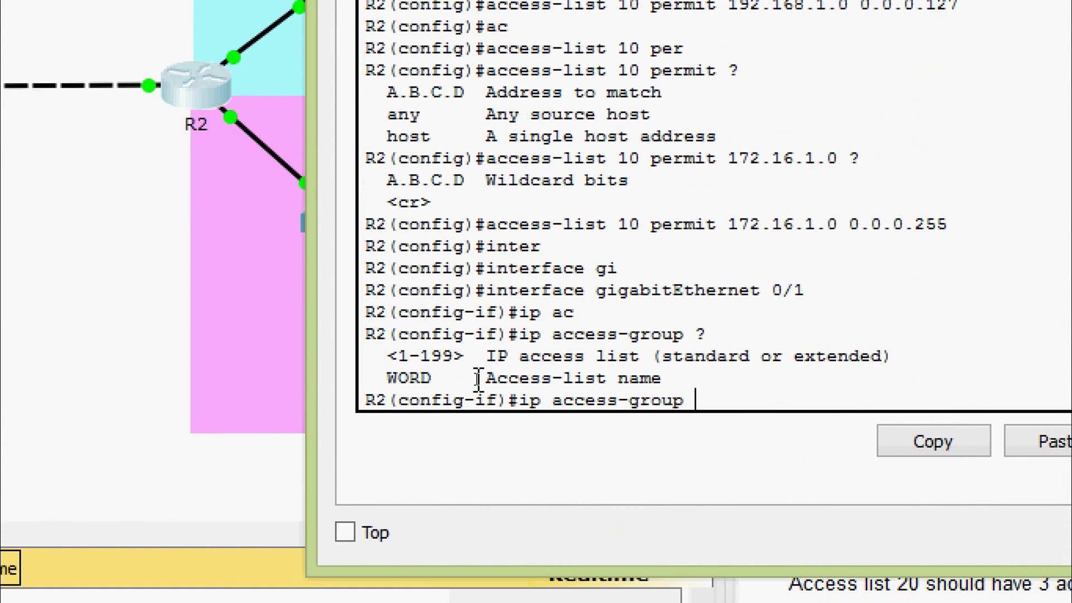
type("10 ?")
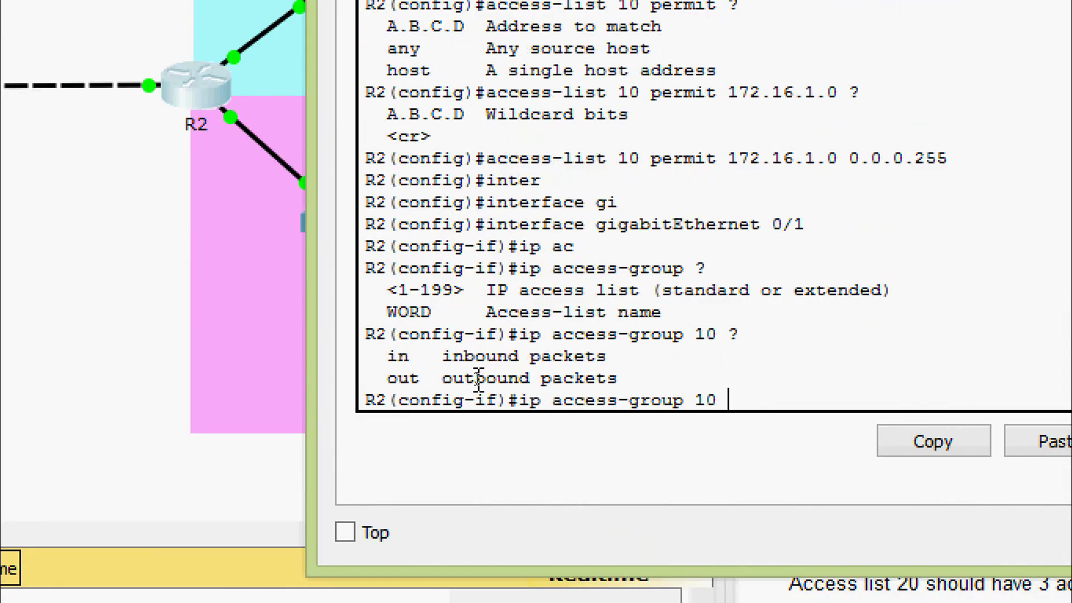
type("out")
key("Return")
key("Up")
key("Return")
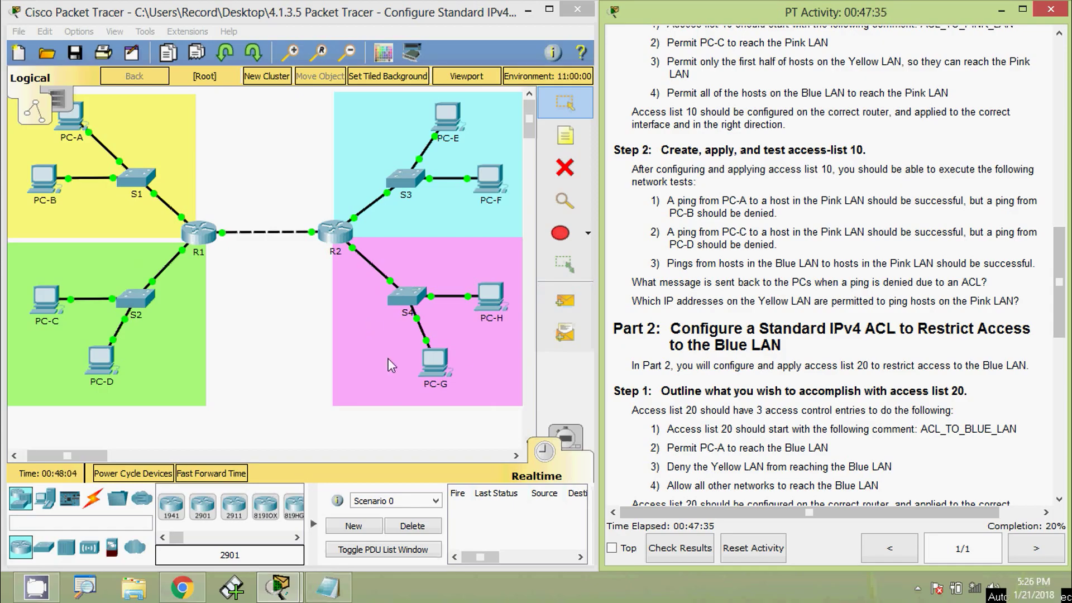
Copy PC-G's IP address 172.16.2.100 from its IP Configuration.
left_click(442, 369)
left_click(333, 143)
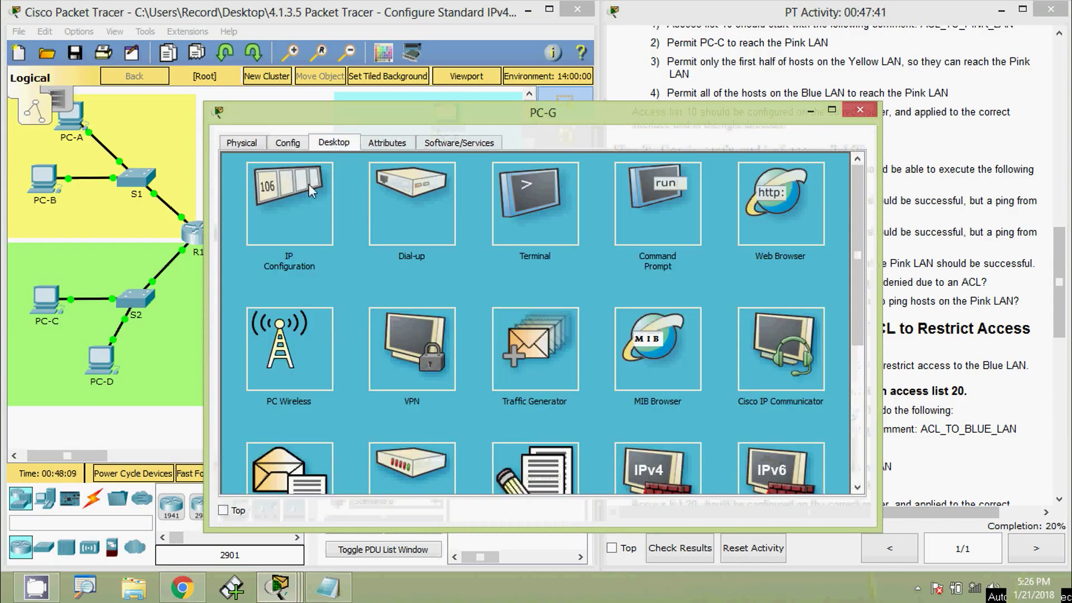
left_click(304, 204)
left_click_drag(518, 234, 410, 223)
key("ctrl+c")
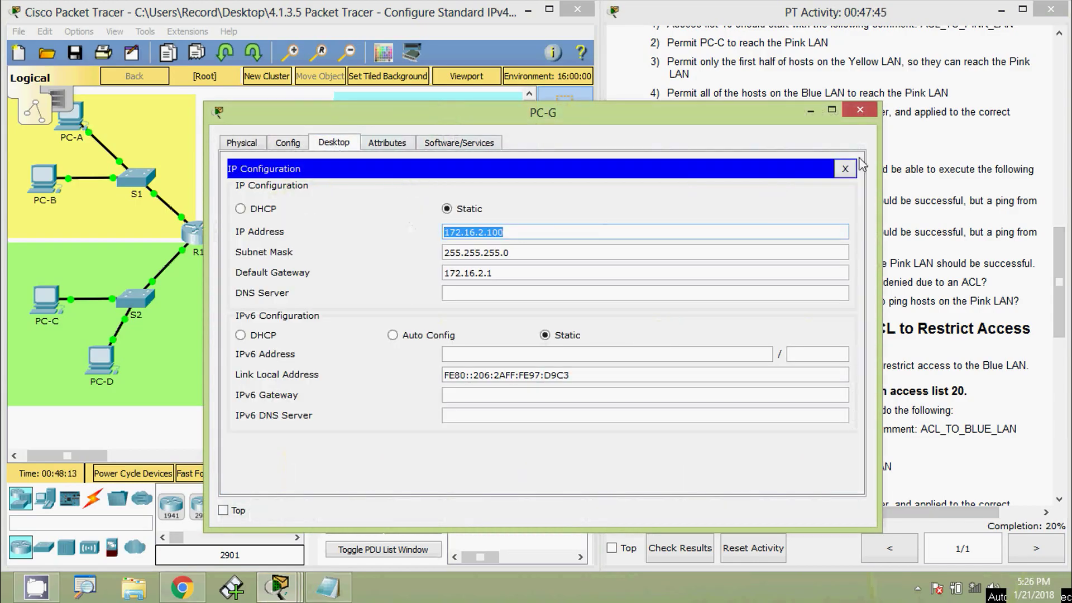
left_click(860, 111)
Ping 172.16.2.100 from PC-A's command prompt.
left_click(91, 133)
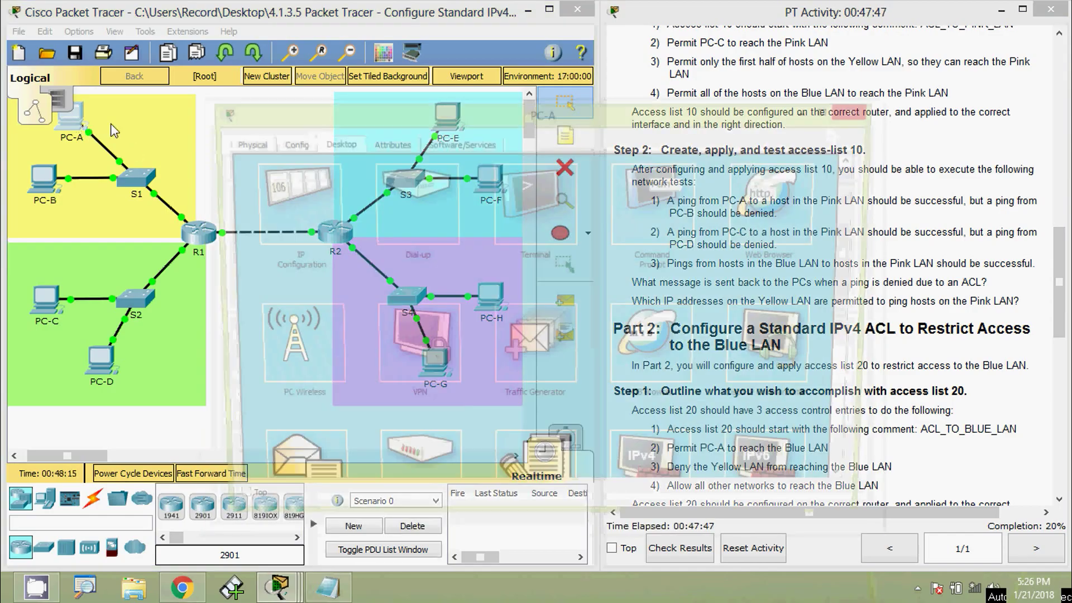
left_click(638, 220)
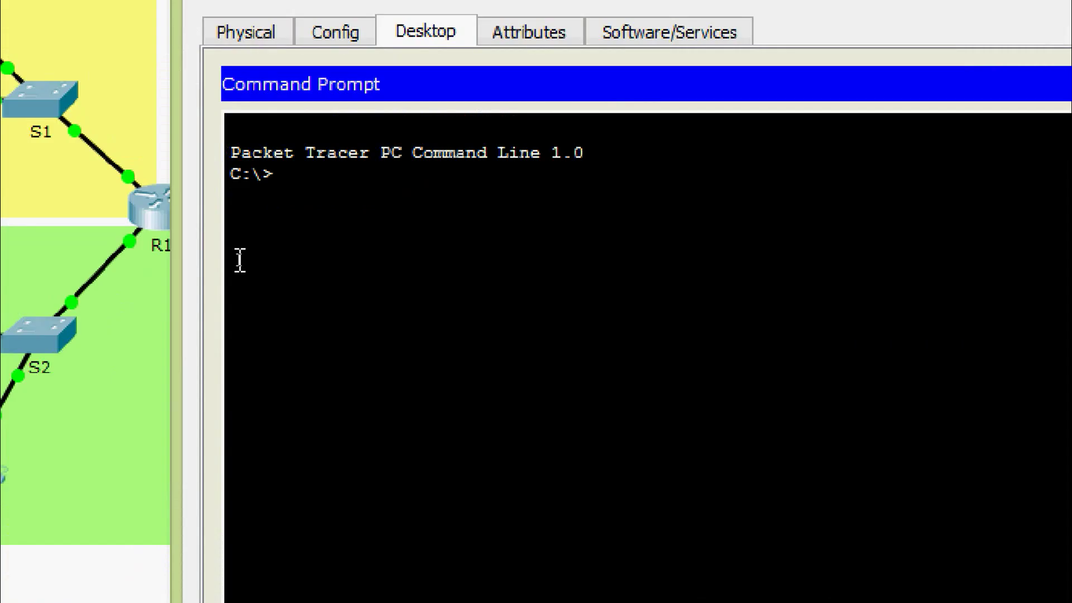
type("ping")
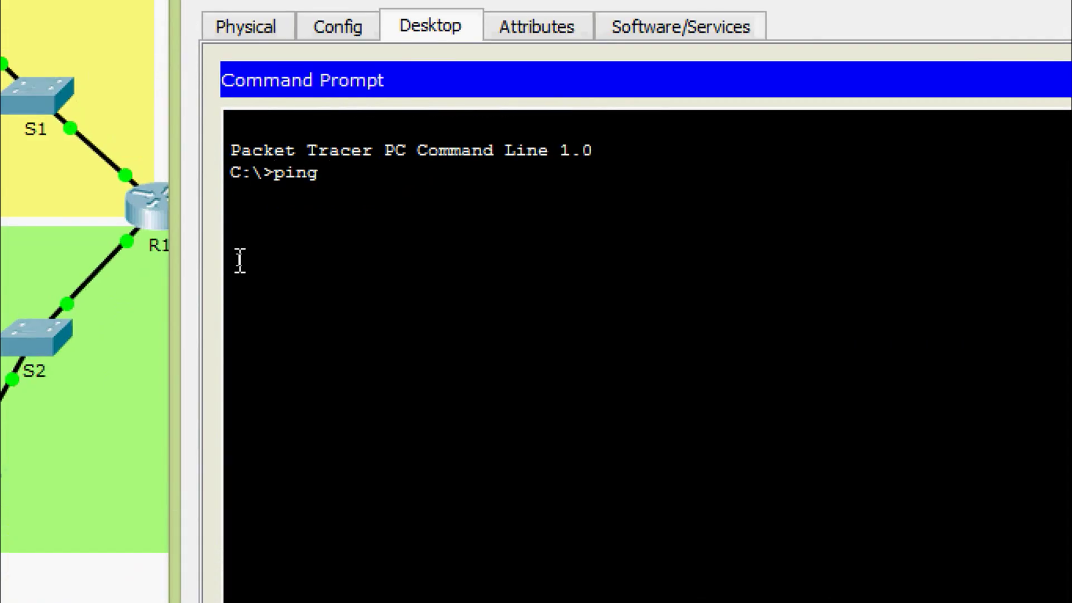
right_click(347, 176)
left_click(371, 229)
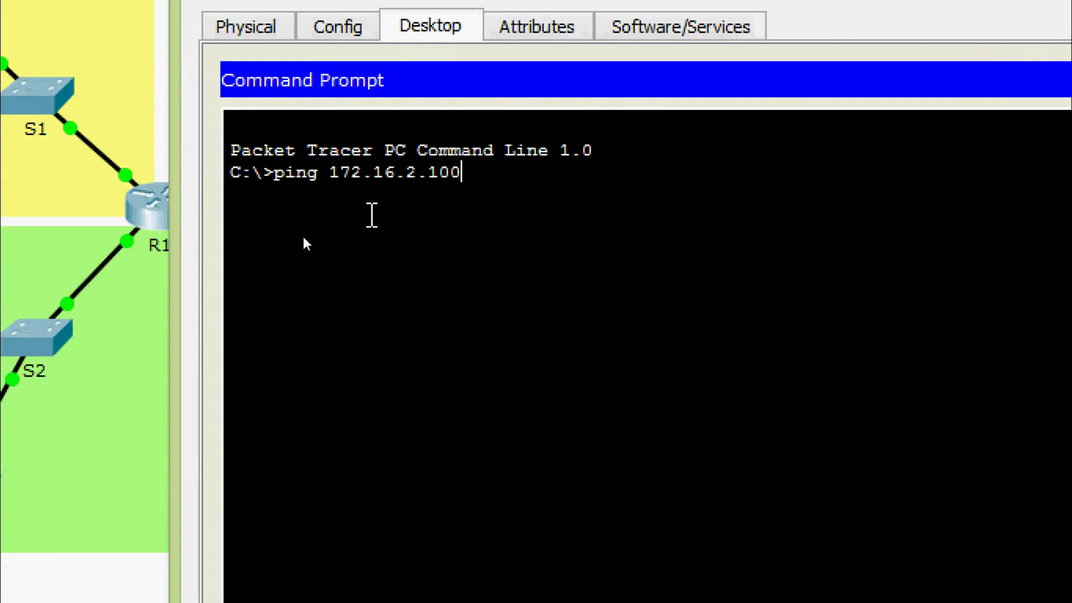
key("Return")
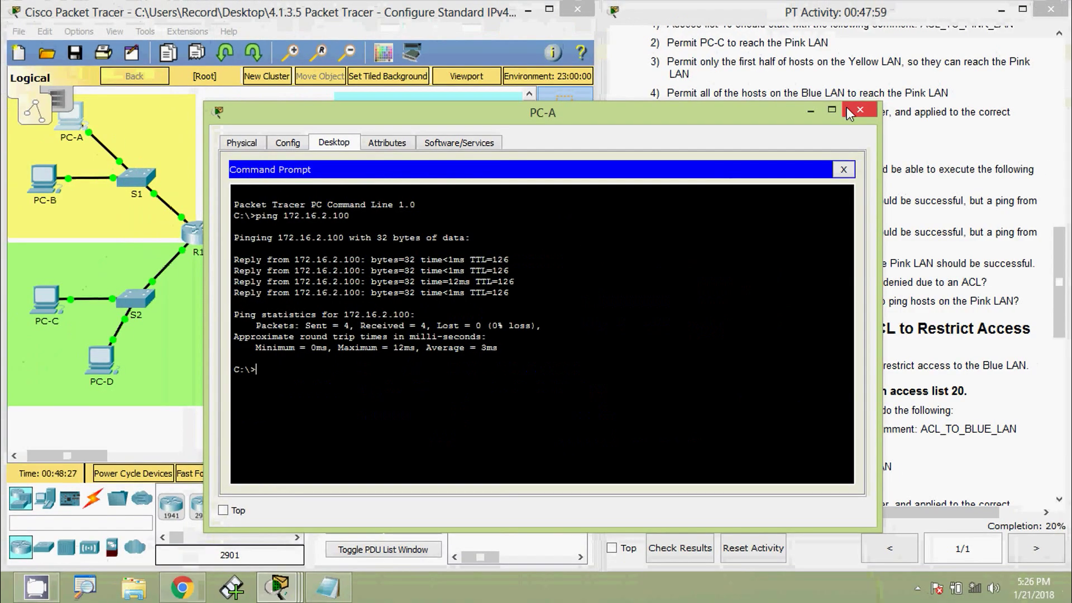
Close PC-A and run 'ping 172.16.2.100' from PC-B's command prompt.
left_click(846, 107)
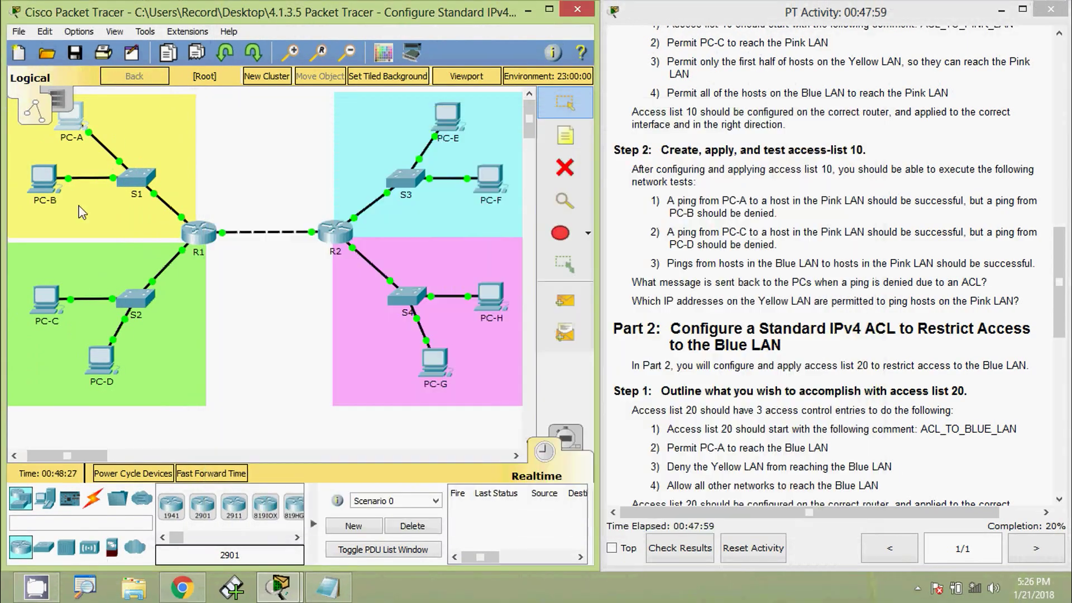
left_click(45, 180)
left_click(334, 142)
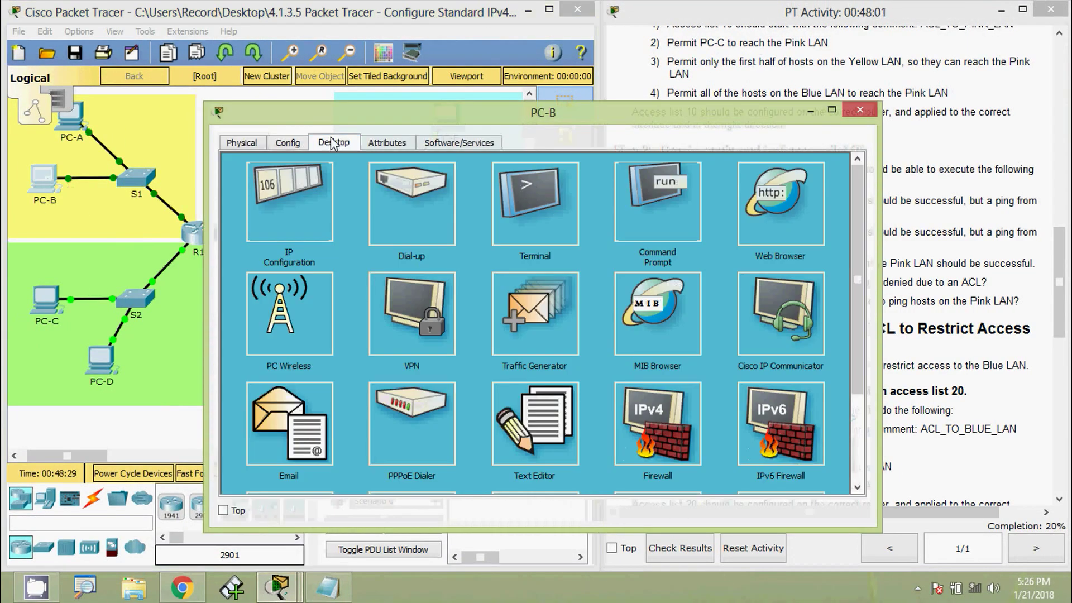
left_click(611, 224)
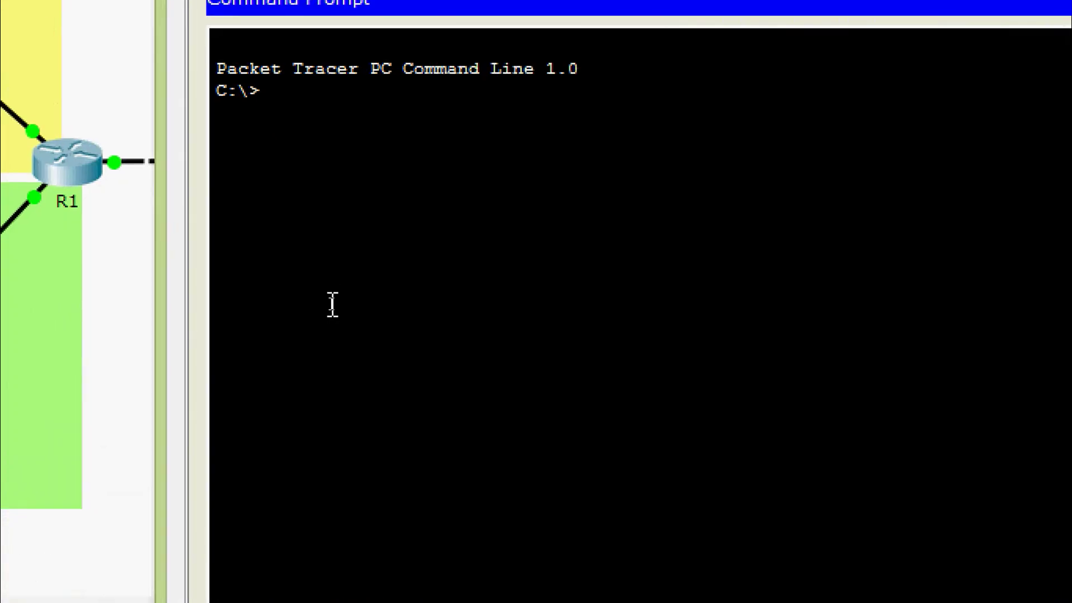
type("ping")
right_click(353, 99)
left_click(382, 156)
key("Return")
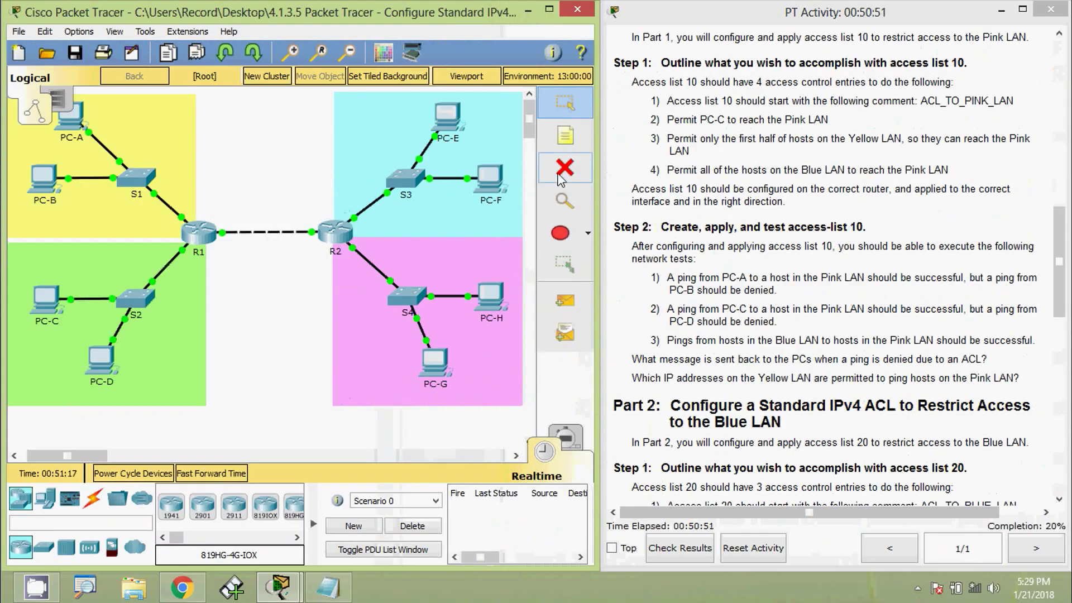
left_click(69, 119)
left_click(257, 198)
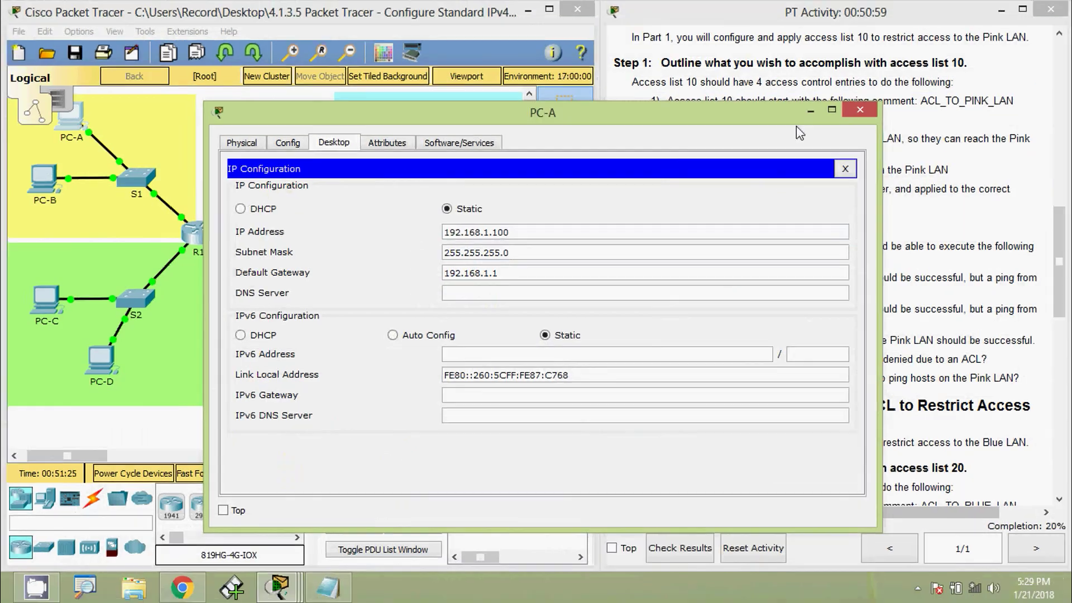
left_click(848, 112)
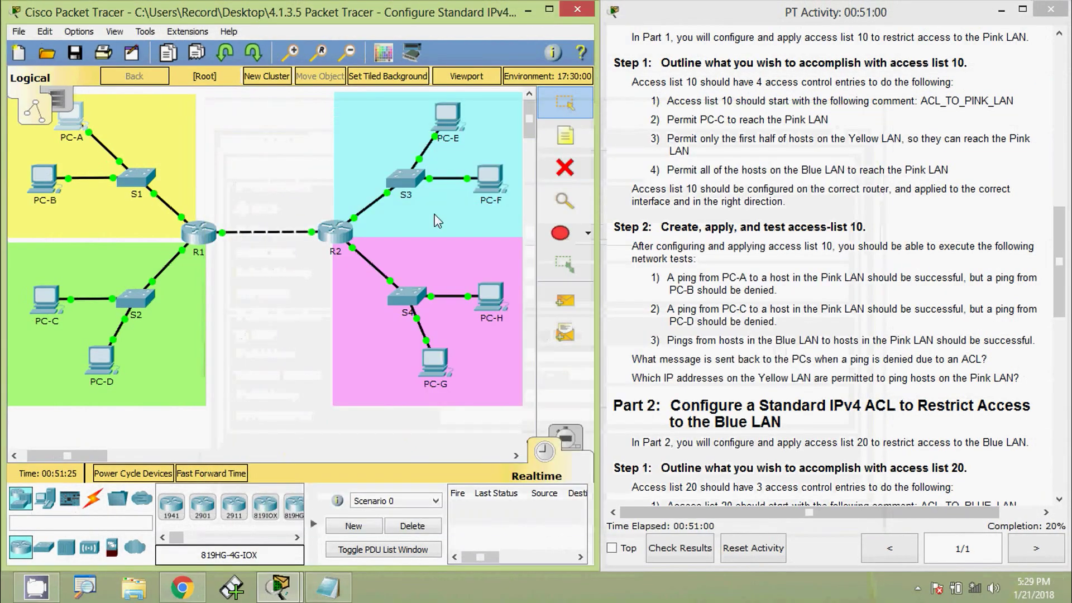
left_click(44, 178)
left_click(287, 203)
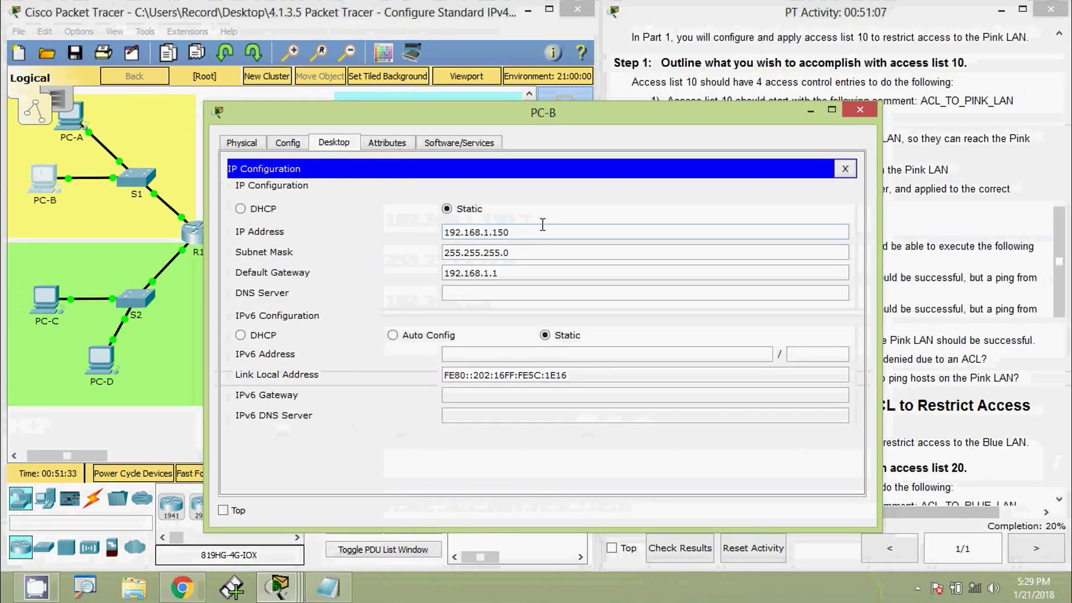
left_click(854, 110)
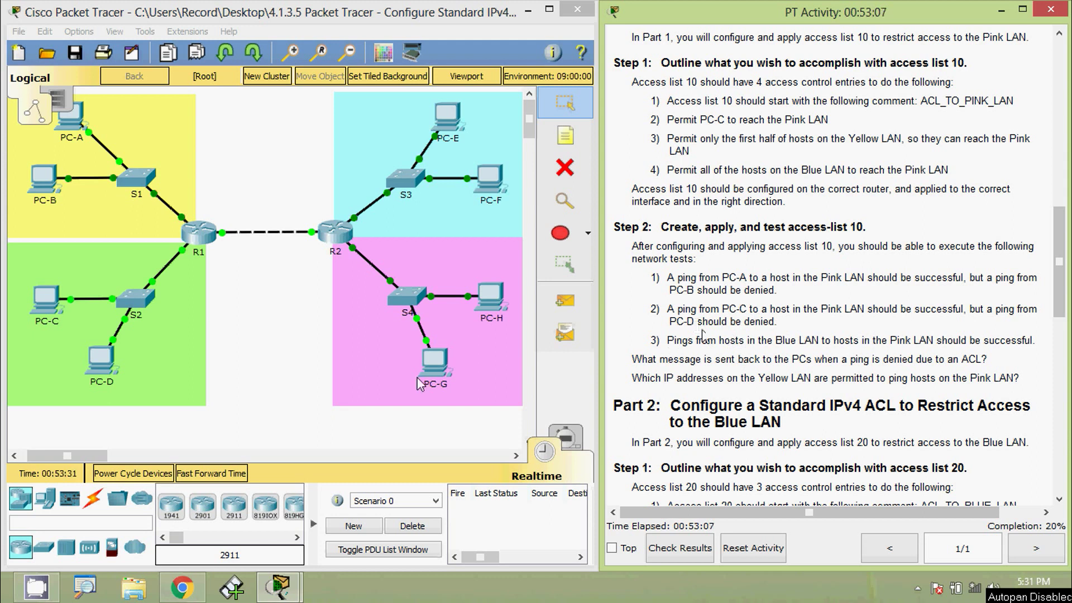
left_click(250, 359)
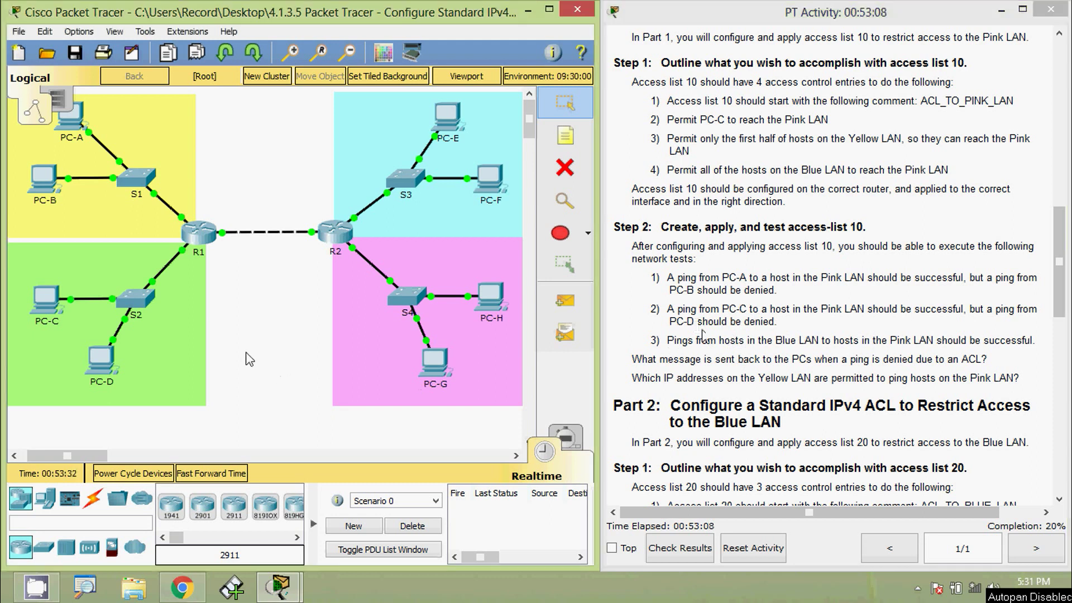
Ping 172.16.2.100 from PC-C's command prompt, getting replies with no loss.
left_click(46, 301)
left_click(620, 226)
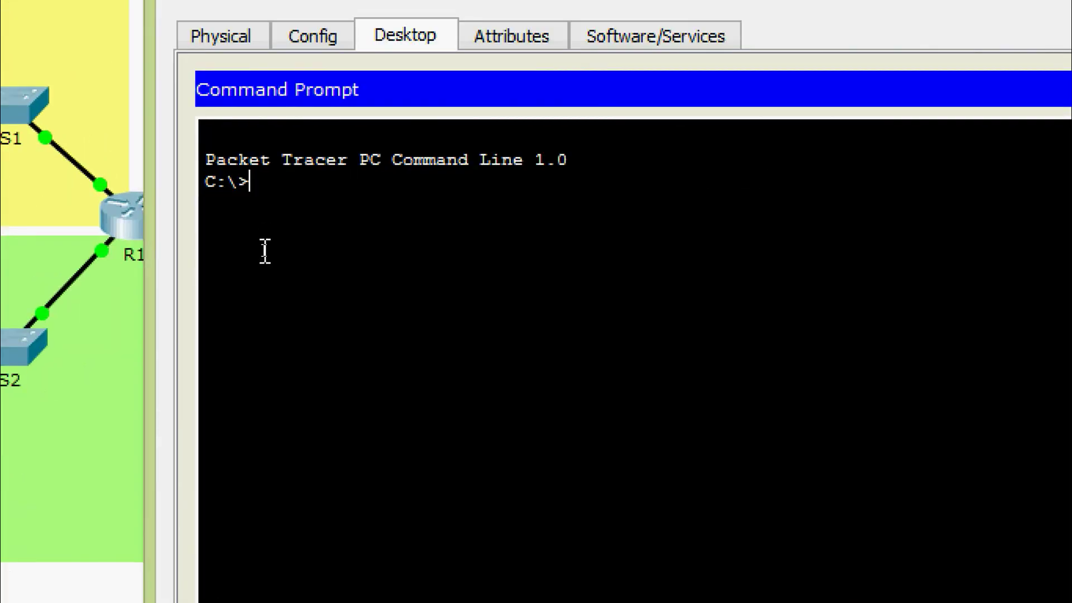
type("ping")
right_click(352, 188)
left_click(402, 241)
key("Return")
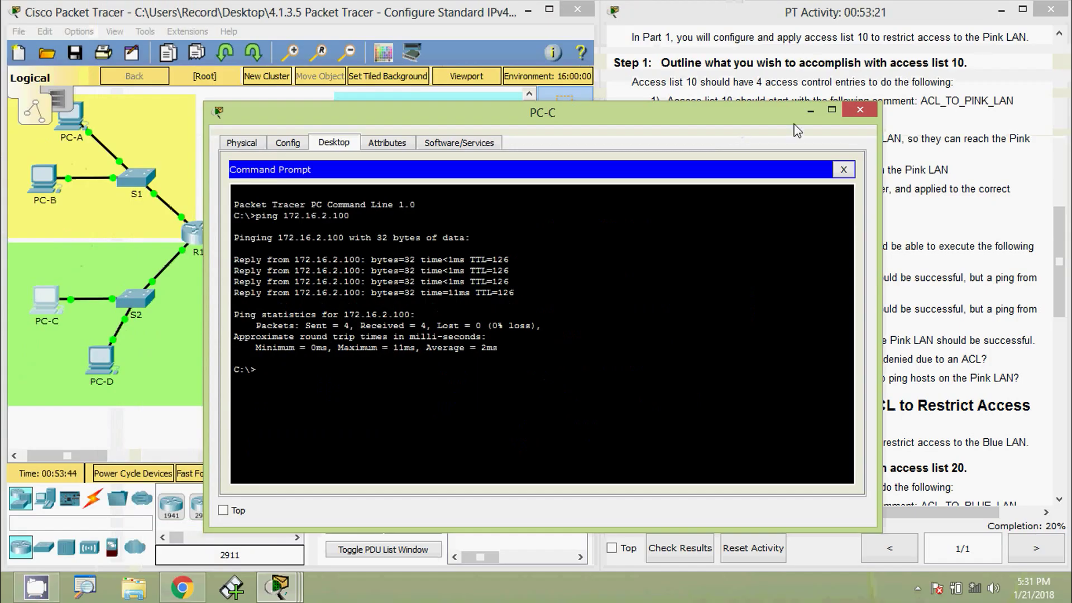
left_click(854, 117)
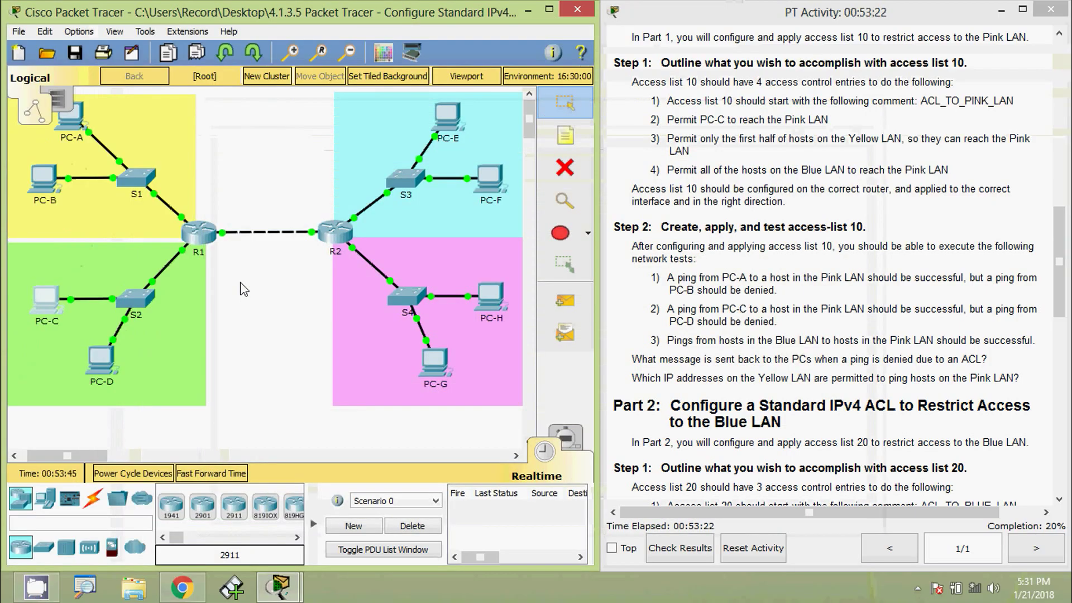
Ping 172.16.2.100 from PC-D's command prompt, which reports destination host unreachable.
left_click(105, 368)
left_click(334, 143)
left_click(605, 203)
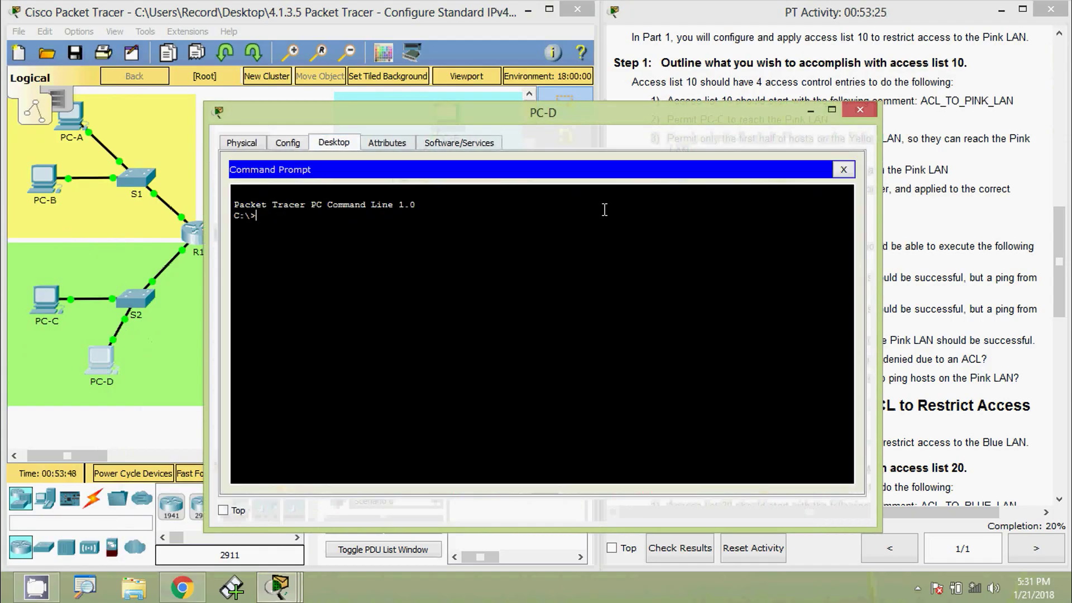
type("pin")
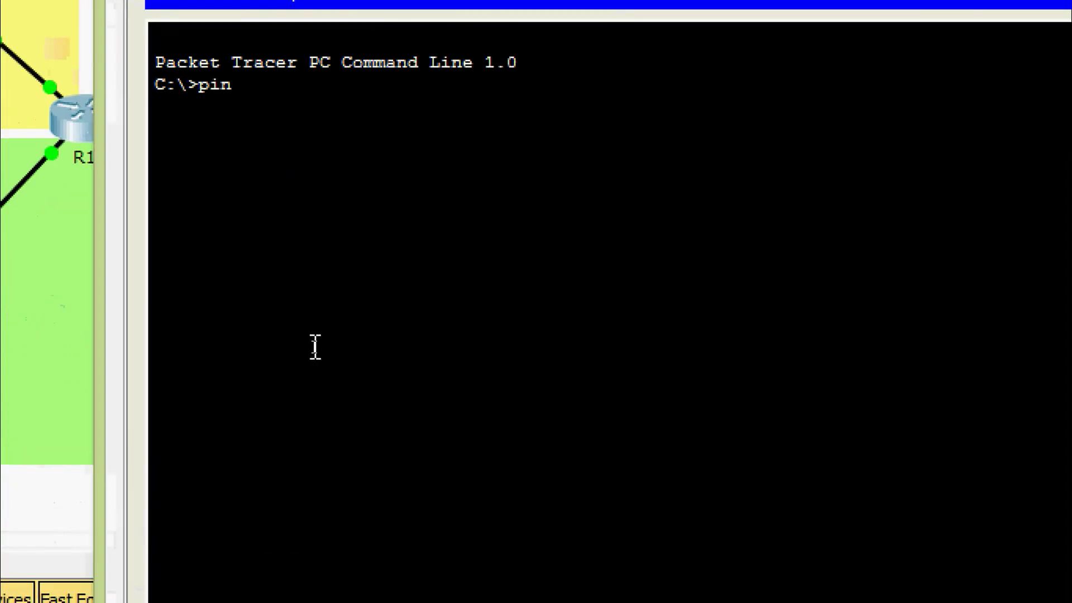
type("g")
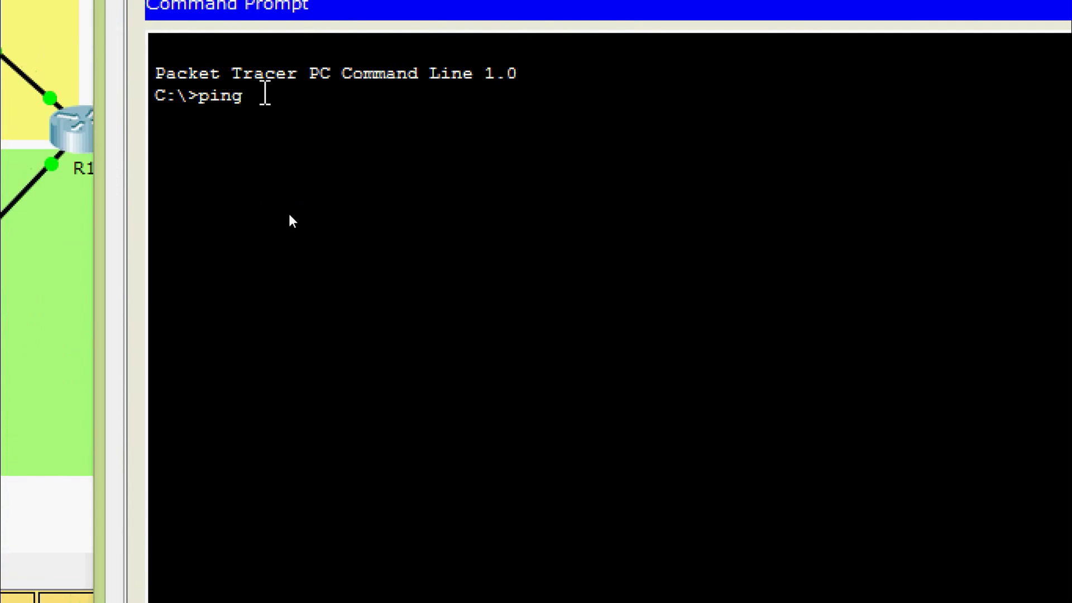
right_click(263, 86)
left_click(313, 136)
key("Return")
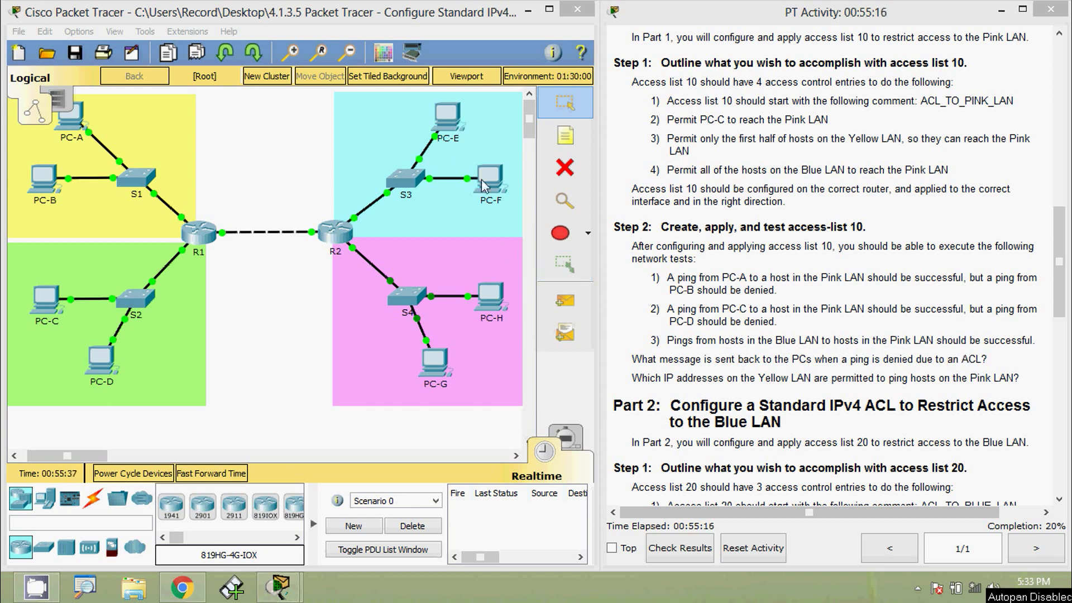
Ping 172.16.2.100 from PC-E's command prompt, receiving all four replies.
left_click(474, 137)
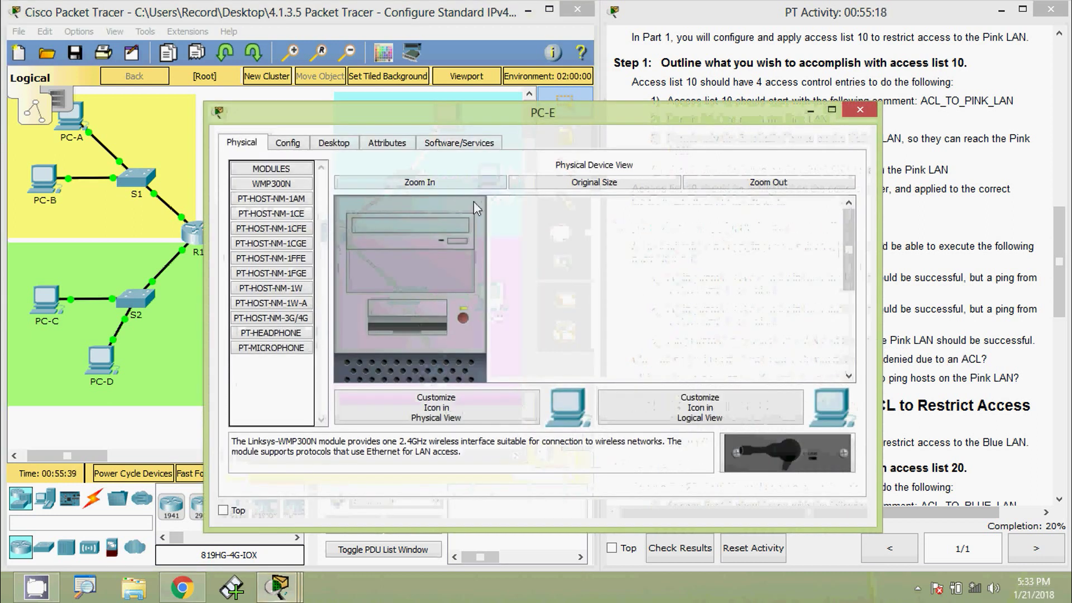
left_click(334, 142)
left_click(809, 190)
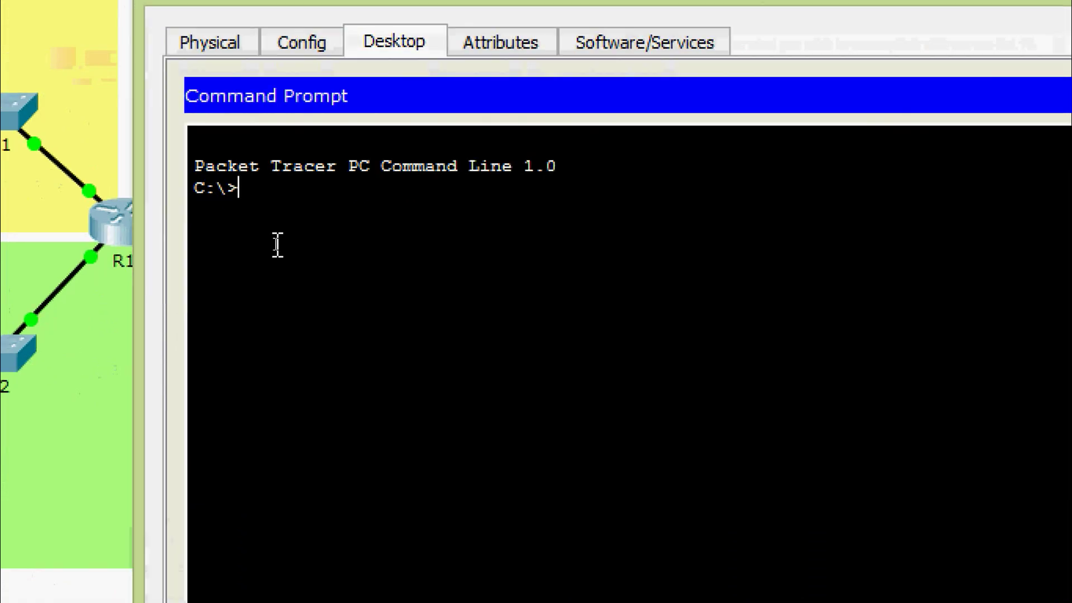
type("ping")
right_click(325, 187)
left_click(351, 240)
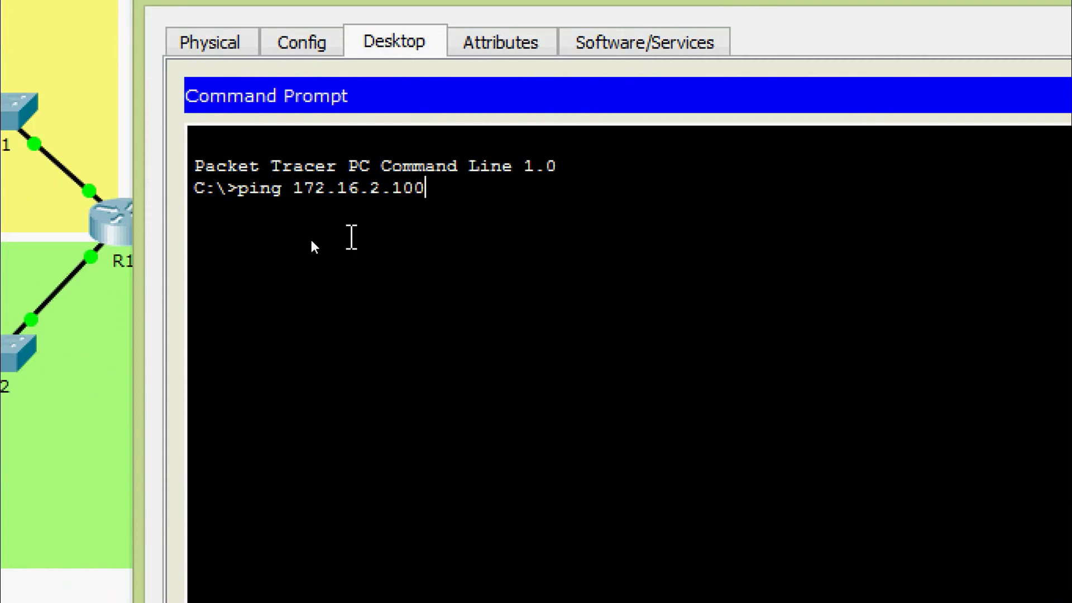
key("Return")
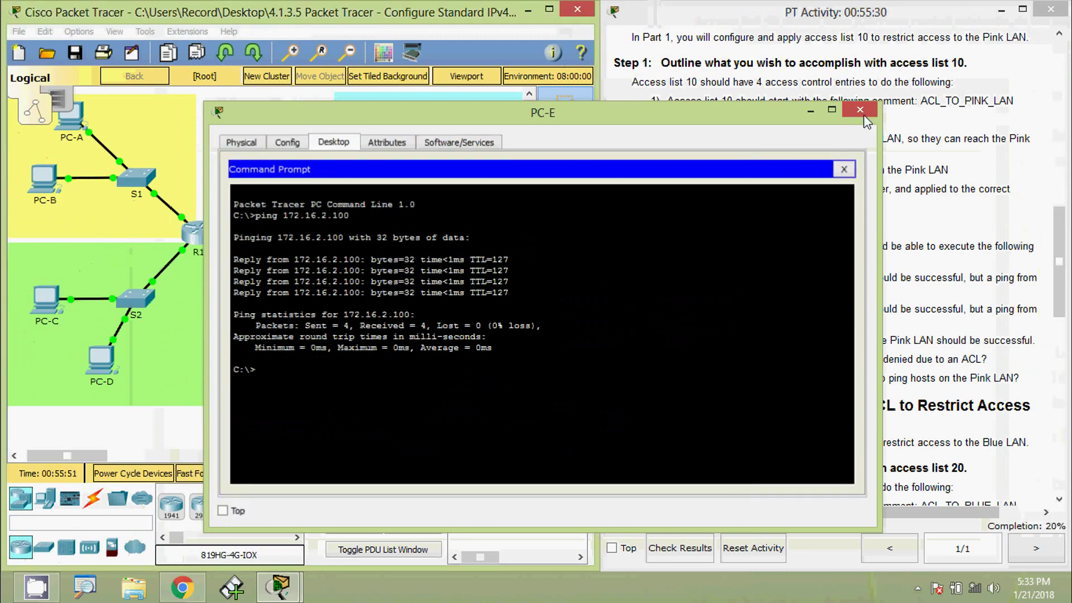
left_click(859, 109)
Ping 172.16.2.100 from PC-F's command prompt.
left_click(490, 183)
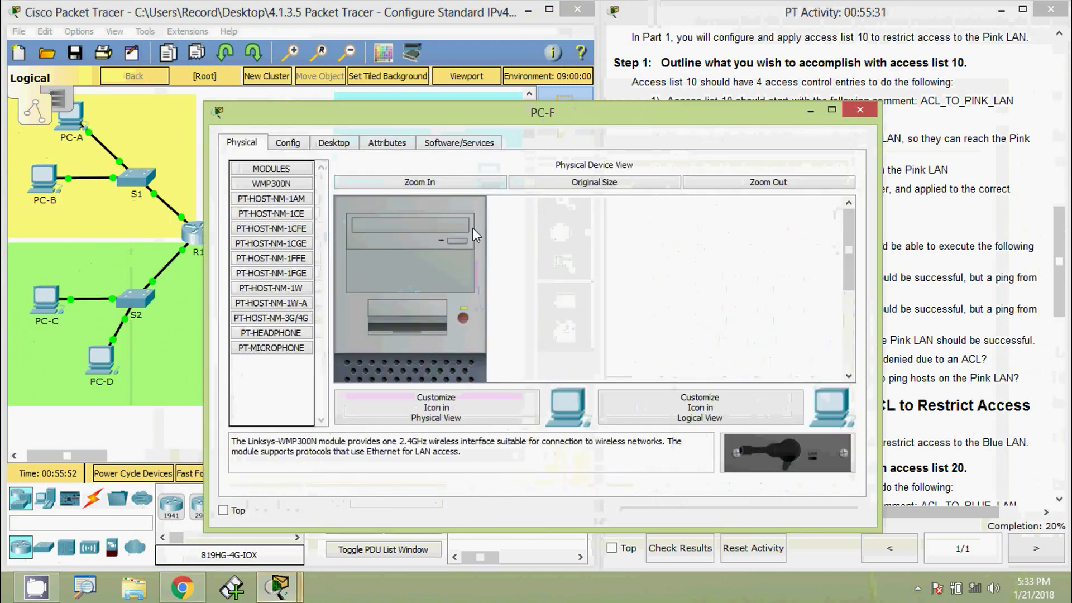
left_click(346, 145)
left_click(650, 187)
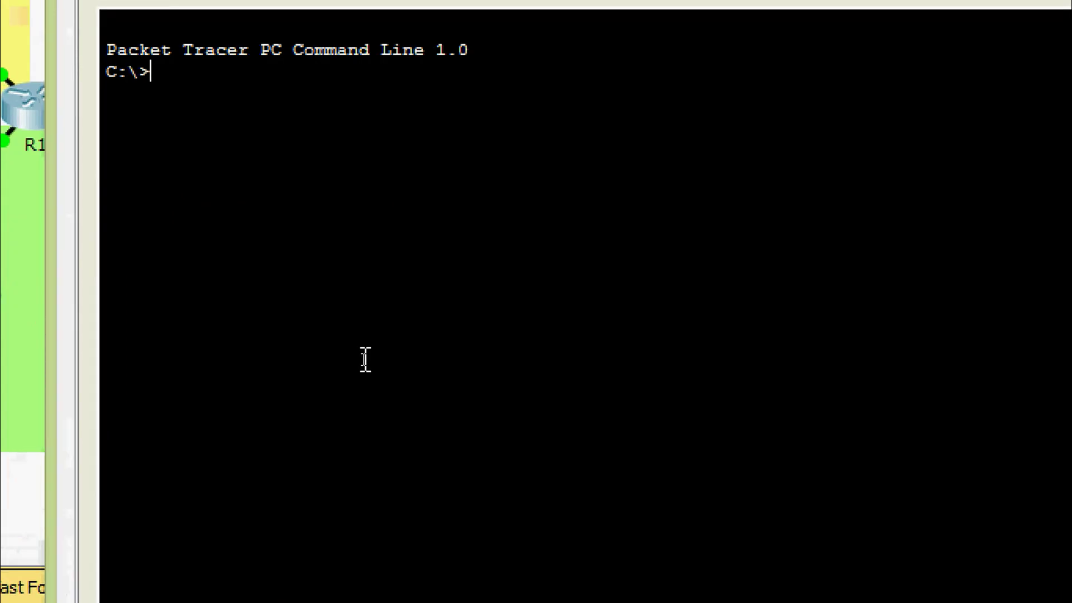
type("ping")
right_click(244, 75)
left_click(315, 134)
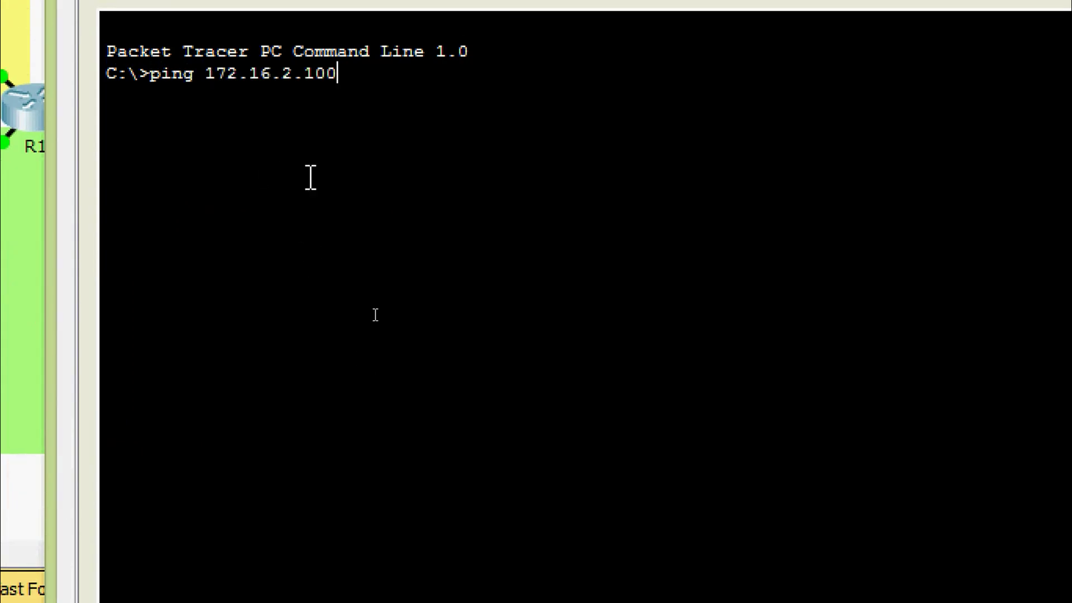
key("Return")
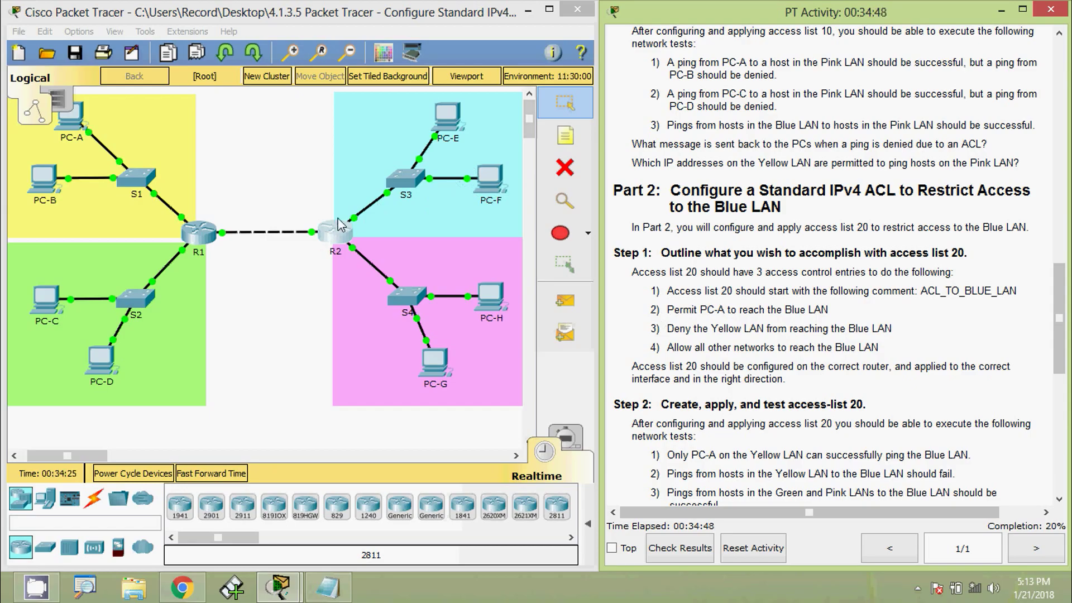
In R2's CLI, exit interface configuration back to global configuration mode.
left_click(283, 178)
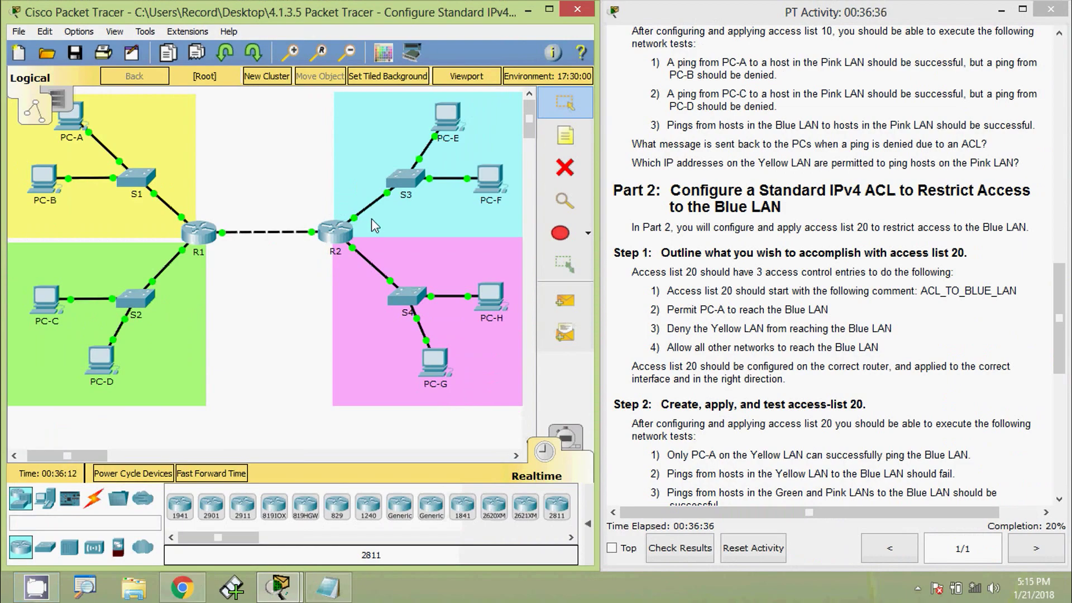
left_click(335, 232)
scroll(445, 385, "down", 1)
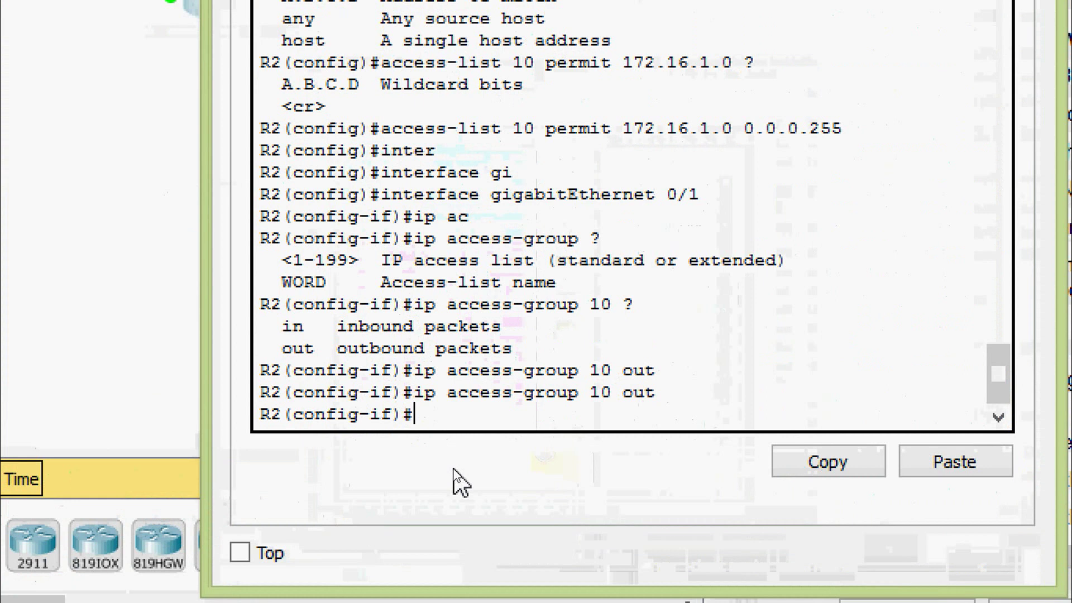
type("exit")
key("Return")
key("Return")
Add the remark ACL_TO_BLUE_LAN to access list 20.
type("ac")
key("Tab")
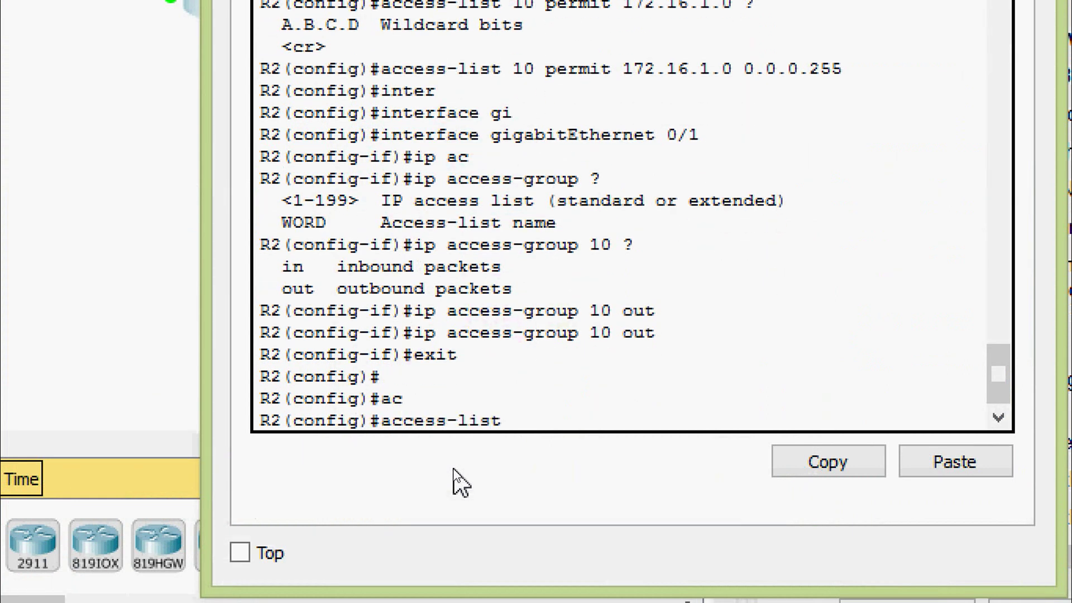
type("20 rem")
key("Tab")
type("AC")
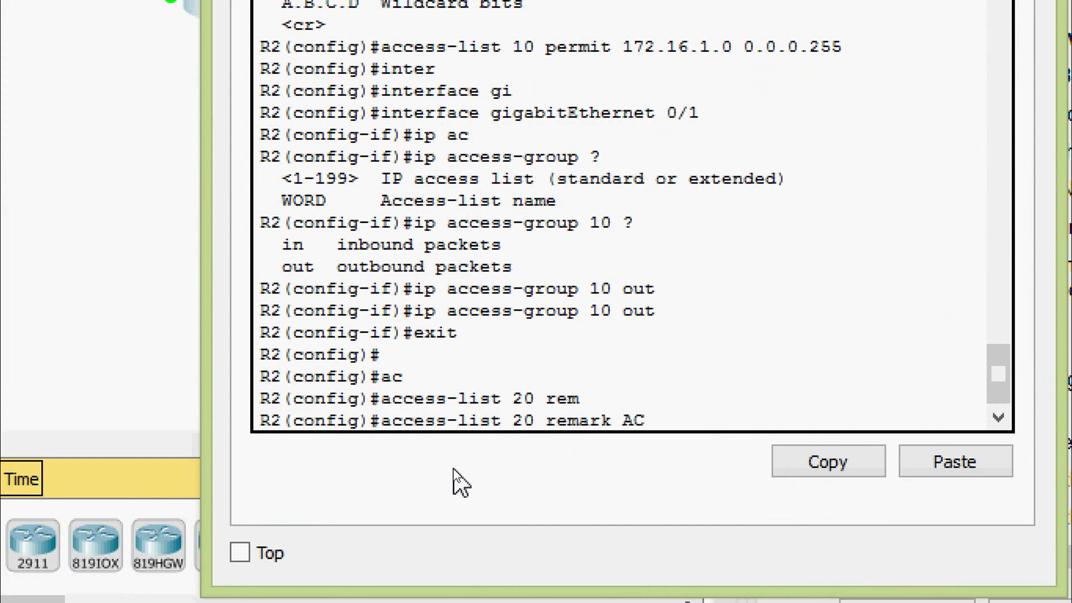
type("L_TO_BLAU")
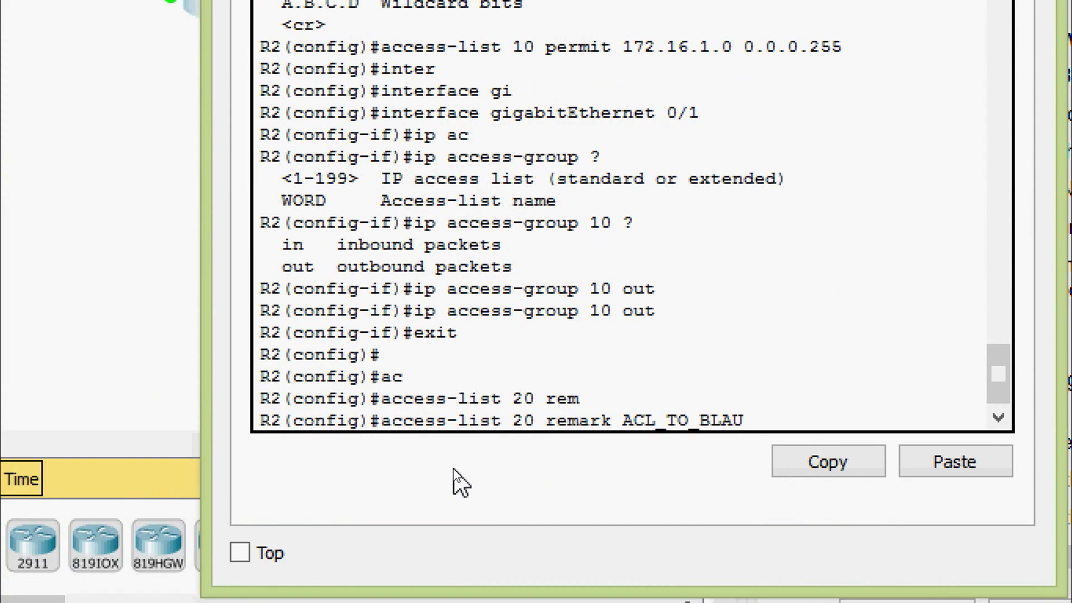
key("BackSpace")
key("BackSpace")
type("UE_LAN")
key("Return")
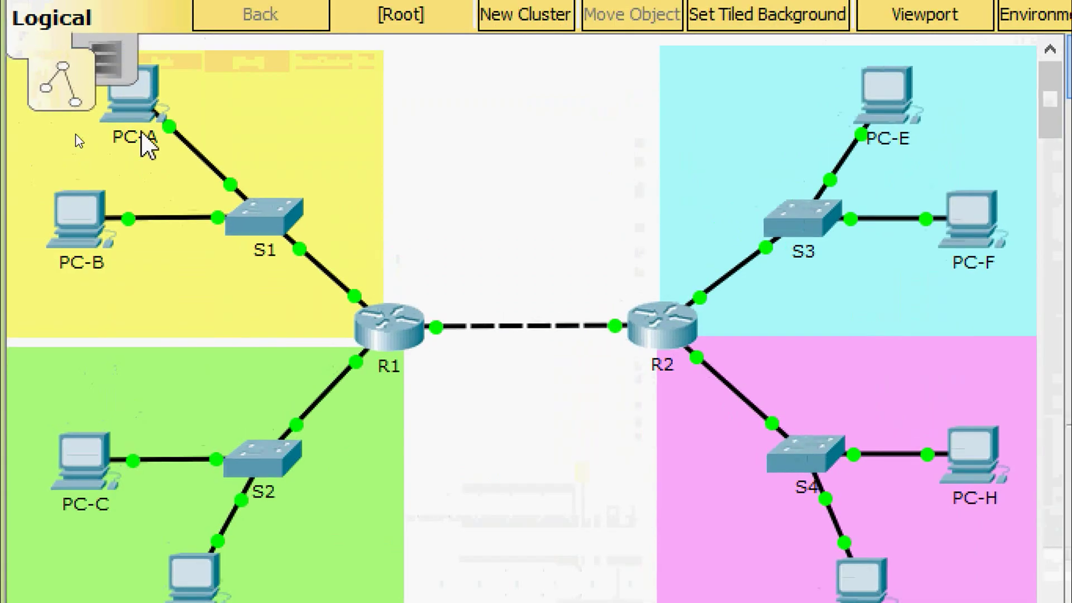
Copy PC-A's IP address 192.168.1.100 from its IP Configuration.
left_click(78, 140)
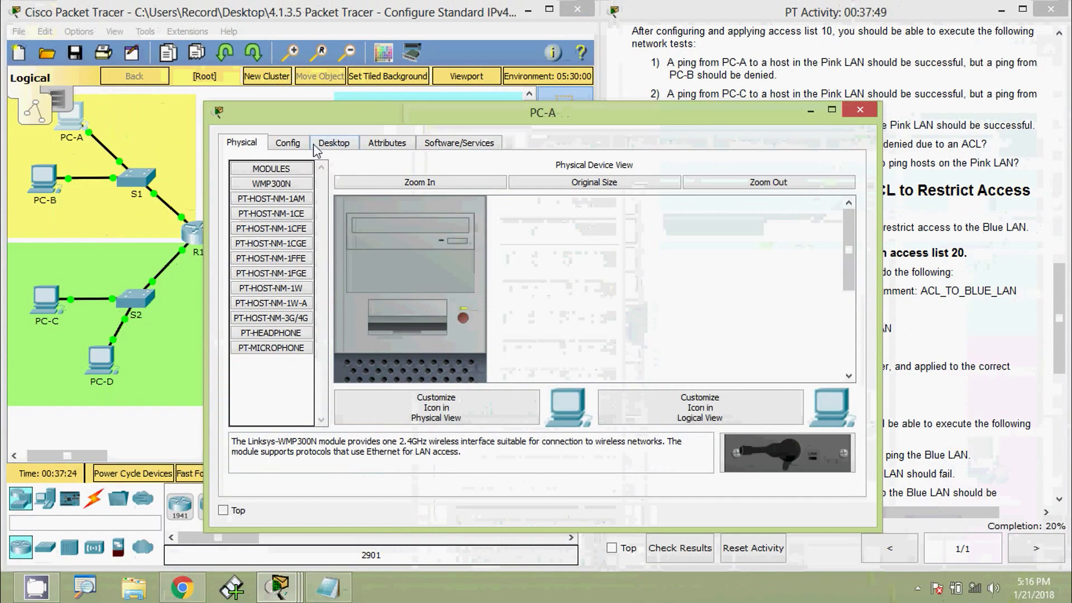
left_click(316, 143)
left_click(300, 212)
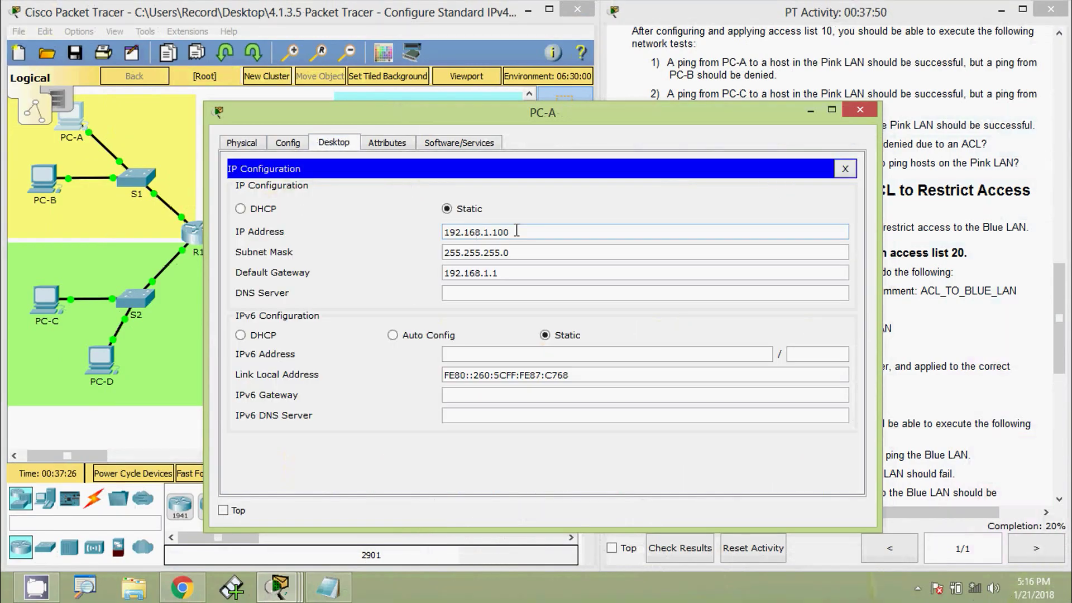
left_click_drag(511, 231, 400, 229)
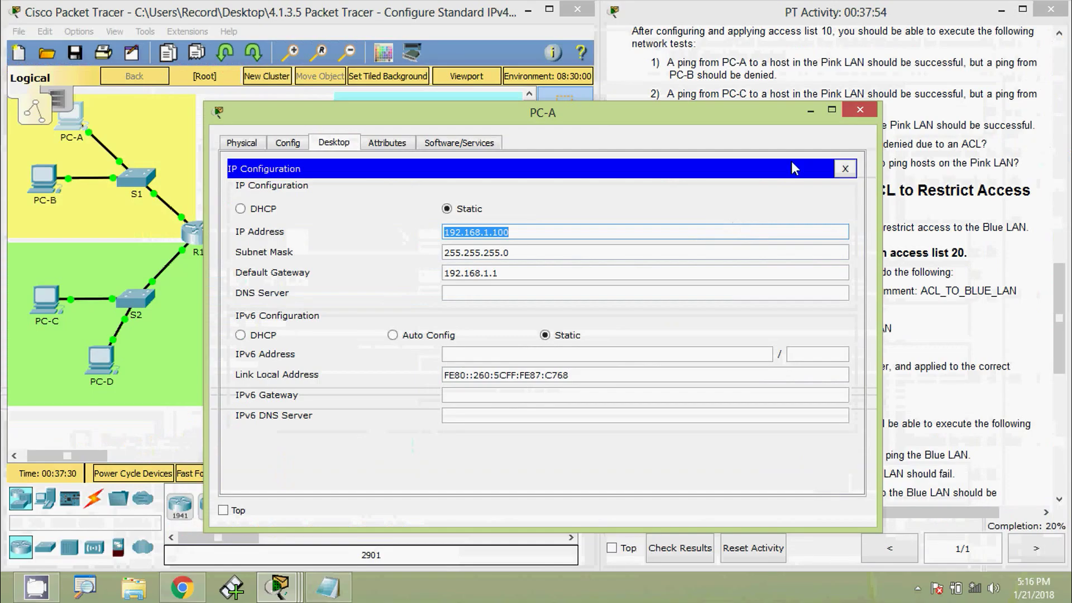
left_click(849, 114)
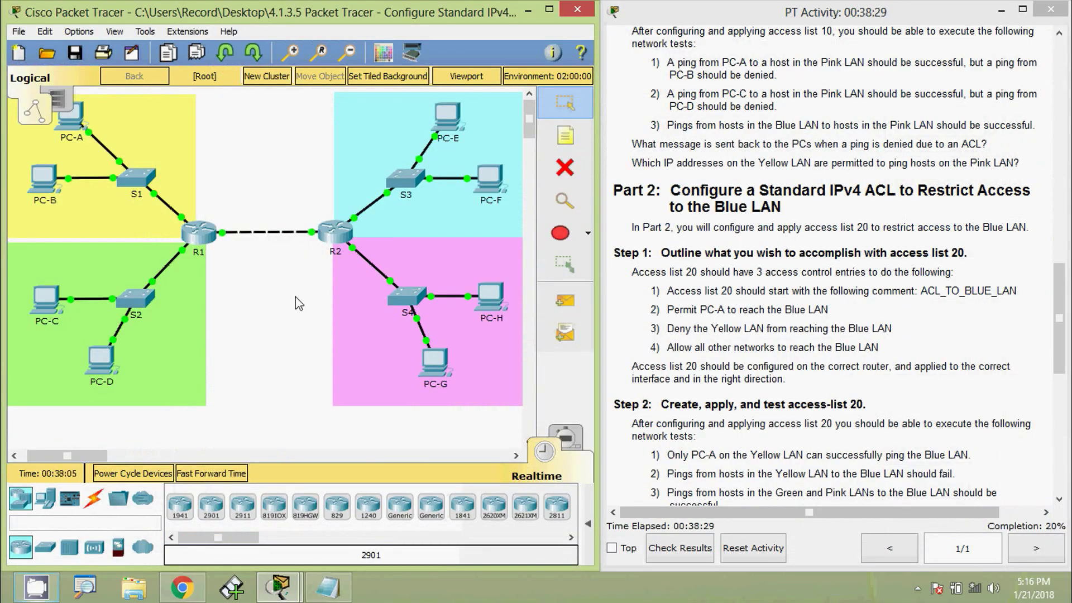
On R2, enter 'access-list 20 permit host 192.168.1.100'.
left_click(335, 237)
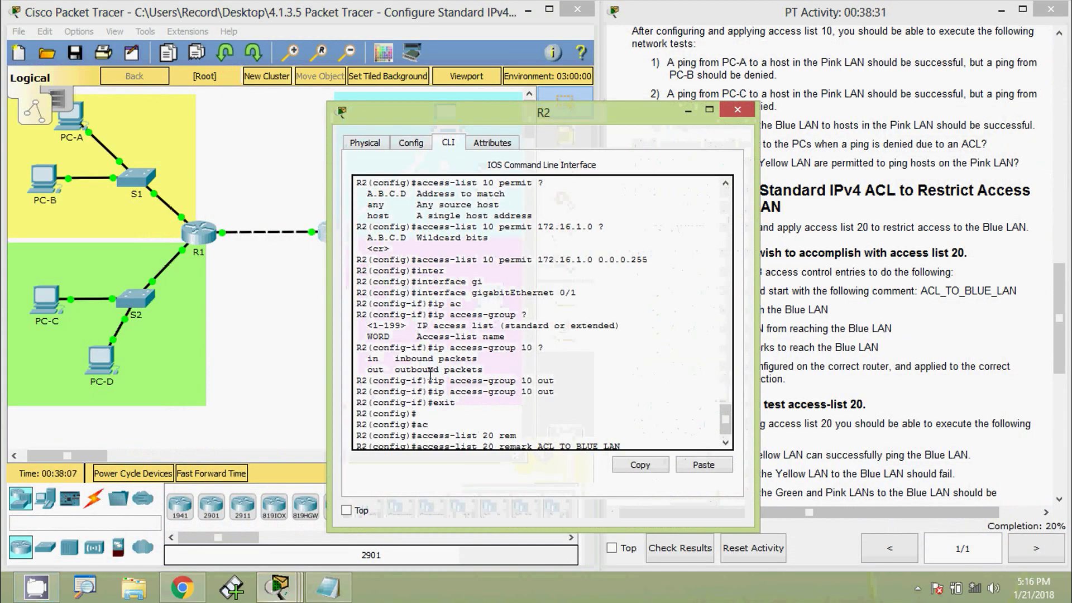
key("Return")
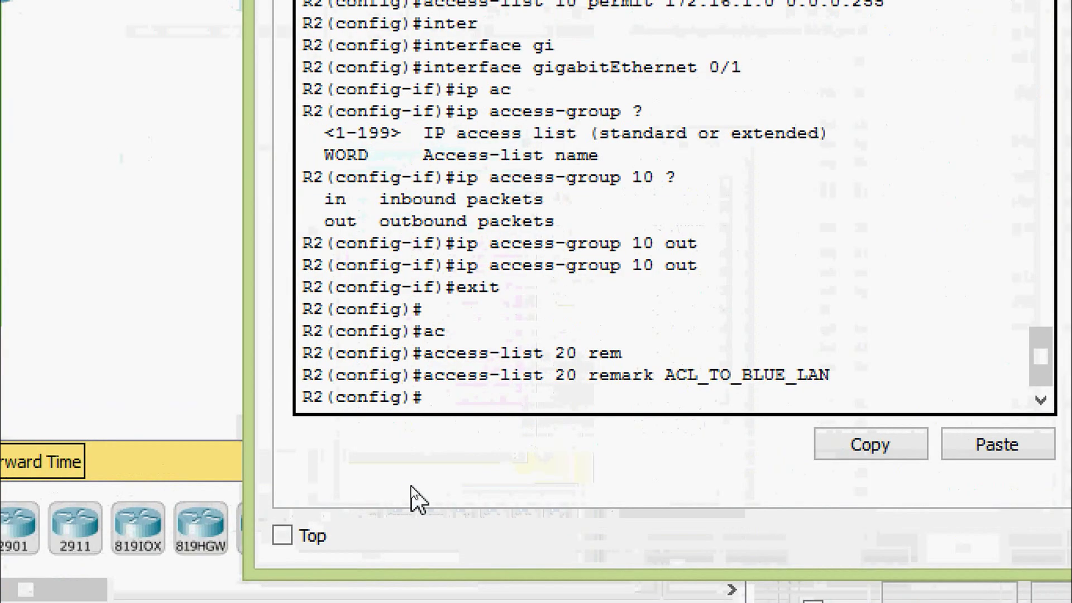
type("ac")
key("Tab")
type("20")
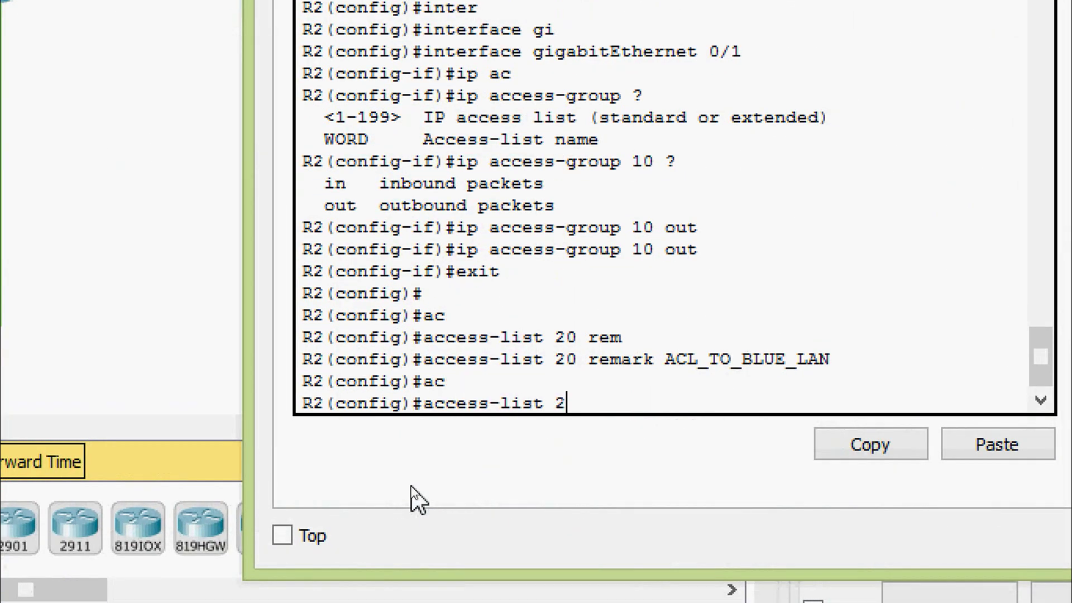
type("per")
key("Tab")
type("h")
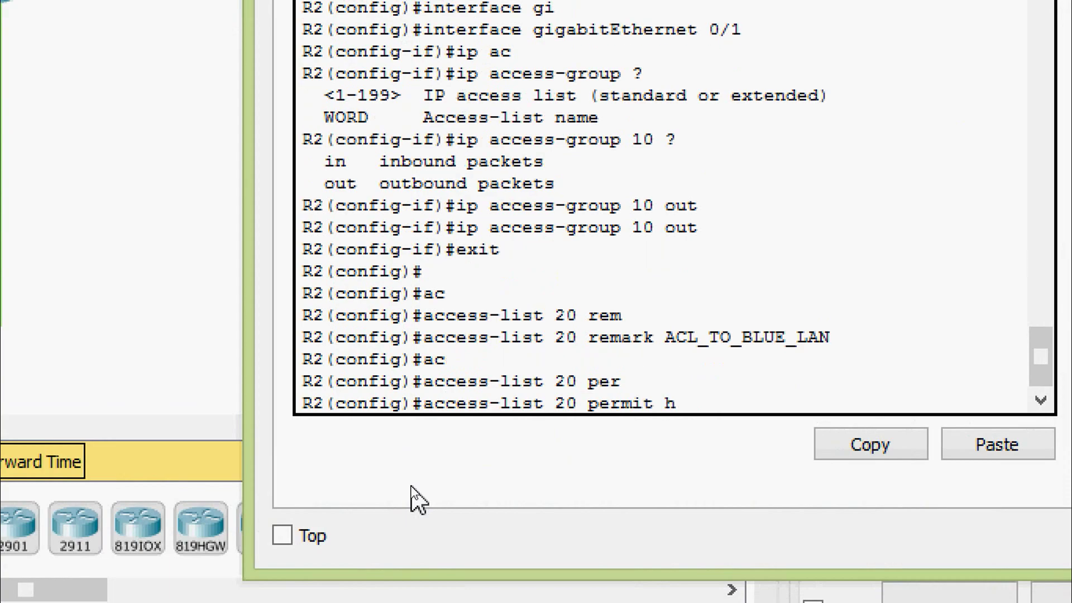
type("o")
key("Tab")
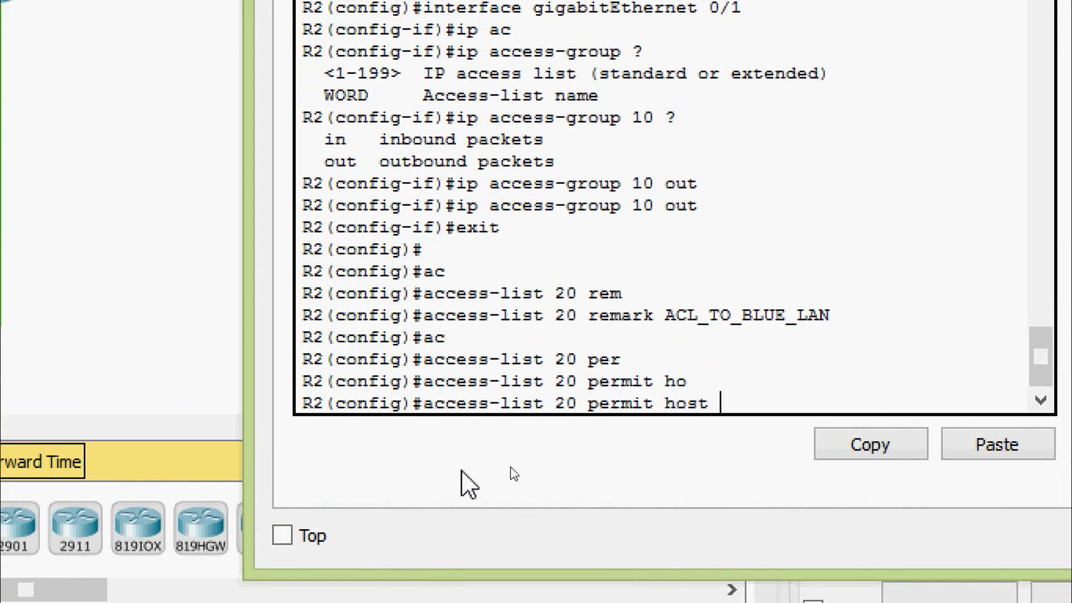
right_click(754, 424)
left_click(777, 459)
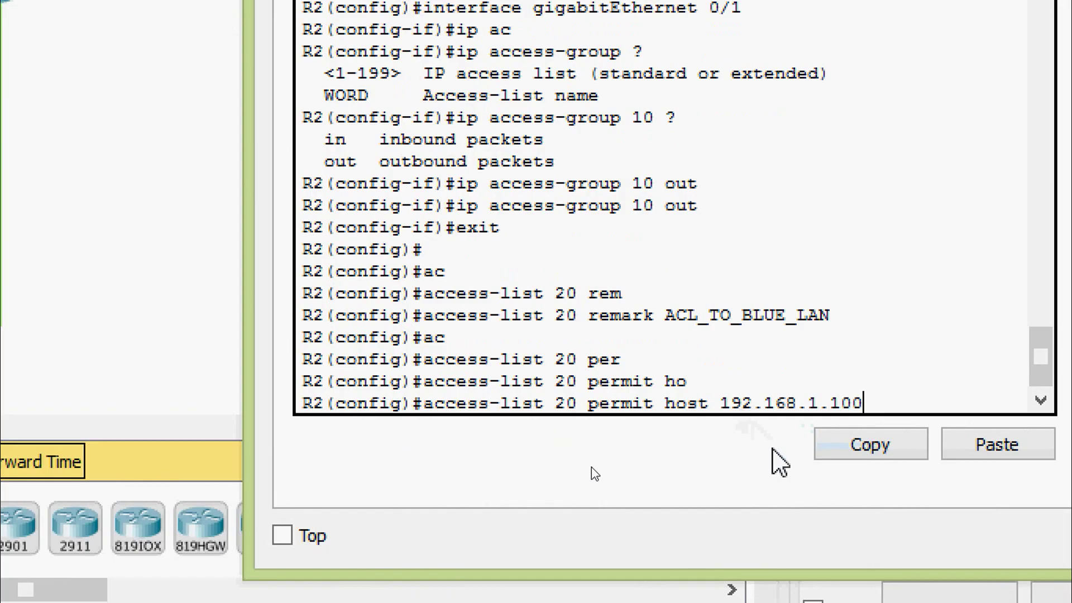
key("Return")
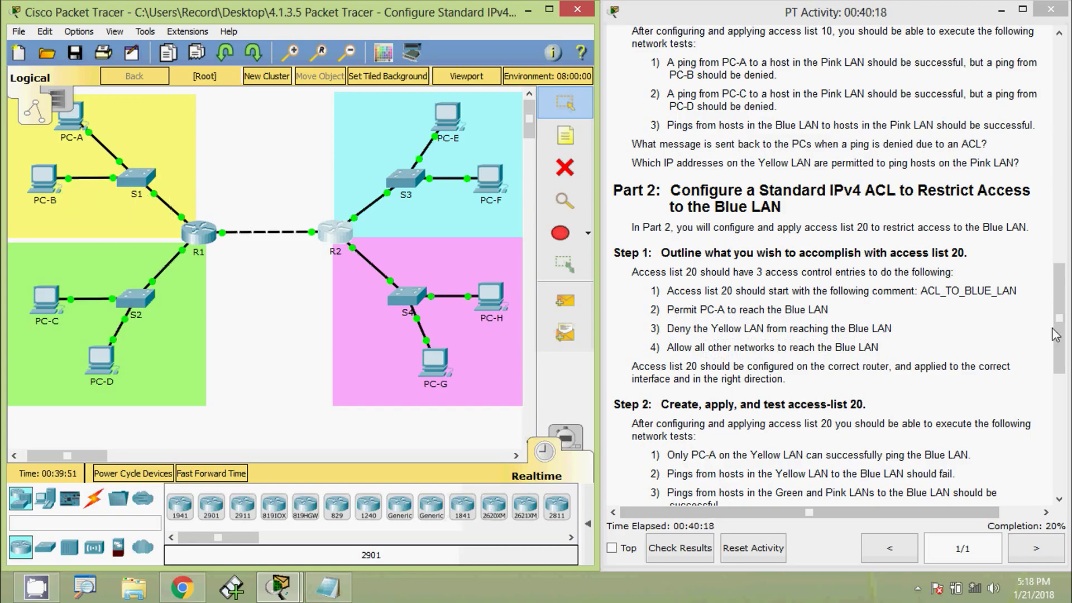
On R2, enter 'access-list 20 deny 192.168.1.0 0.0.0.255'.
left_click_drag(1058, 335, 1063, 98)
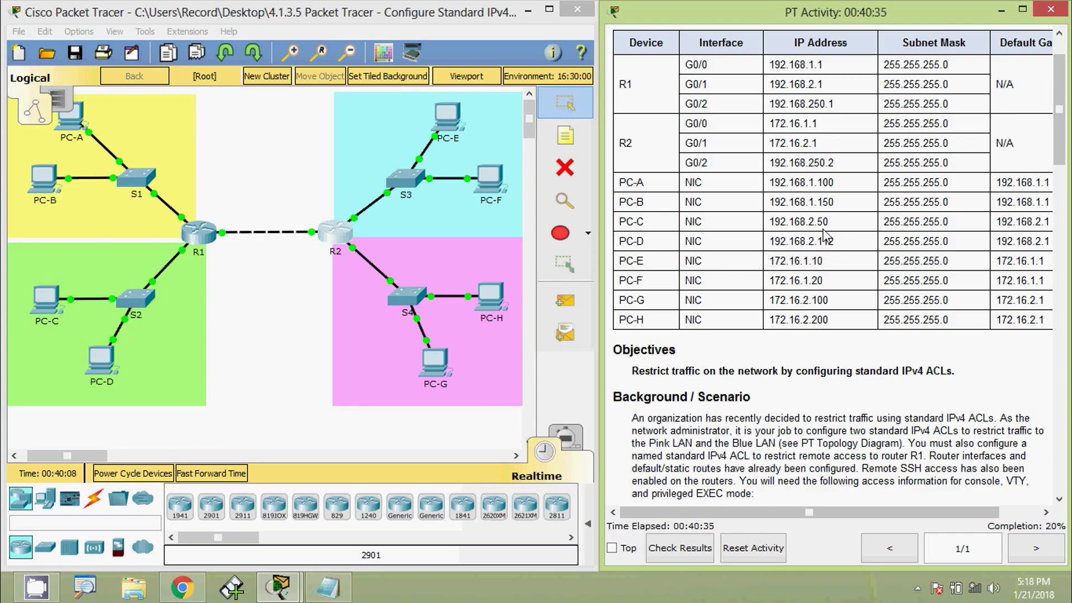
left_click(333, 233)
left_click_drag(455, 116, 499, 69)
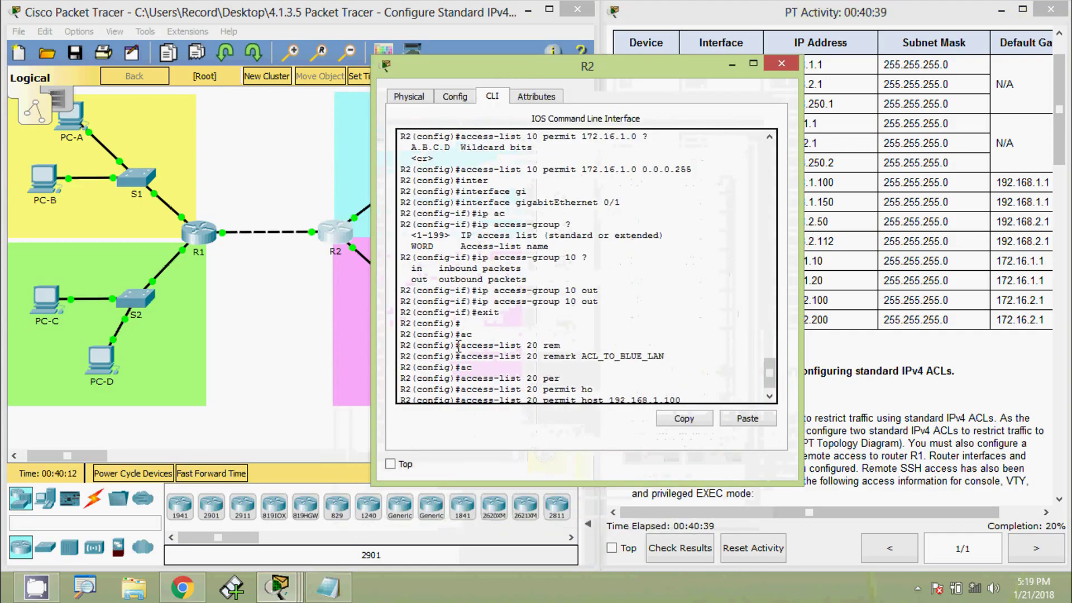
left_click(470, 402)
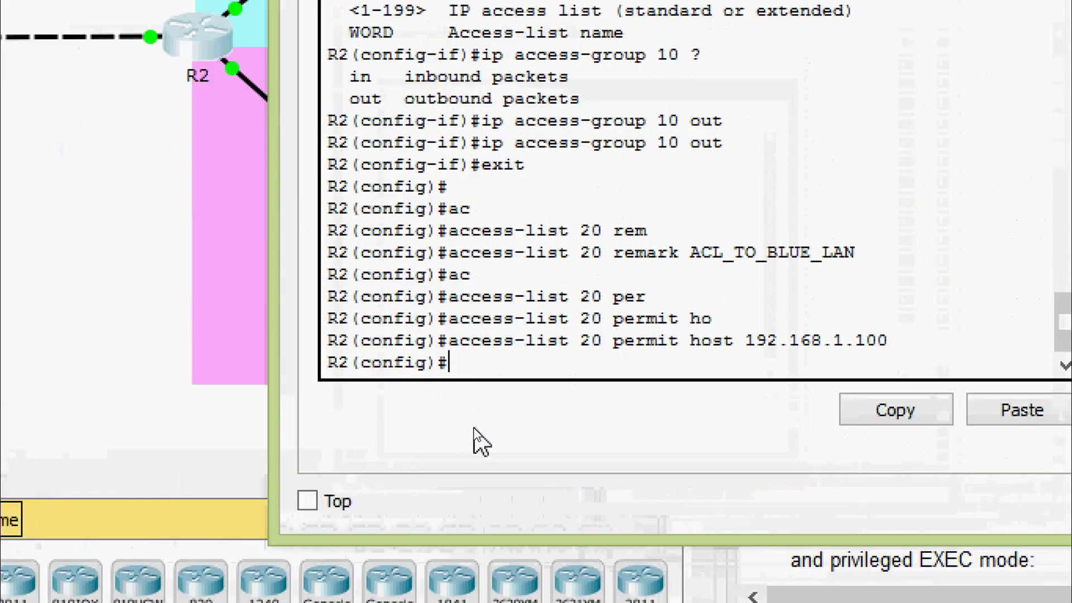
type("ac")
key("Tab")
type("20 ")
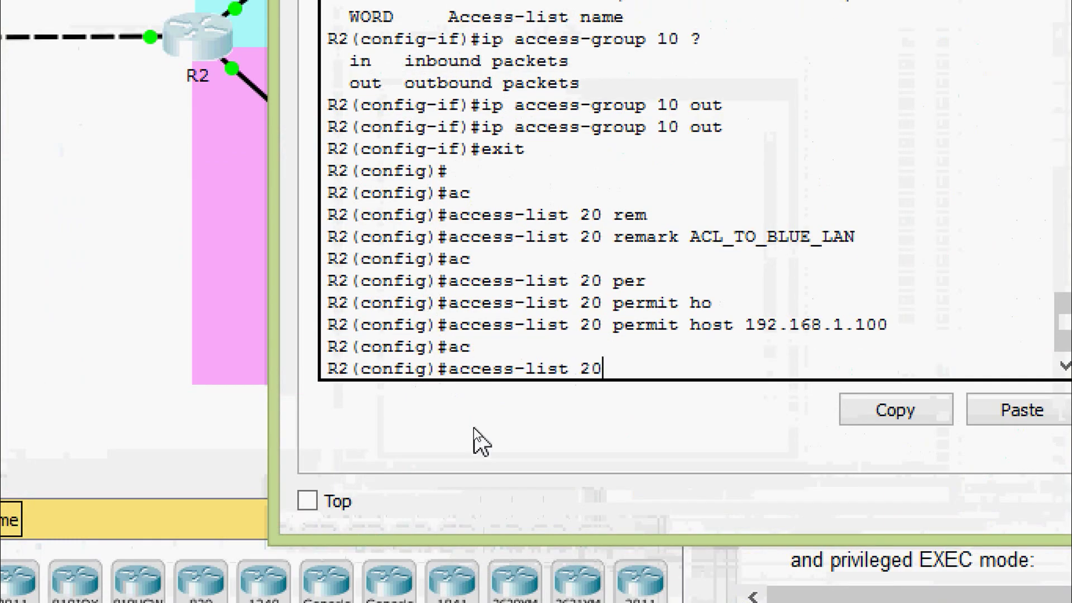
type("de")
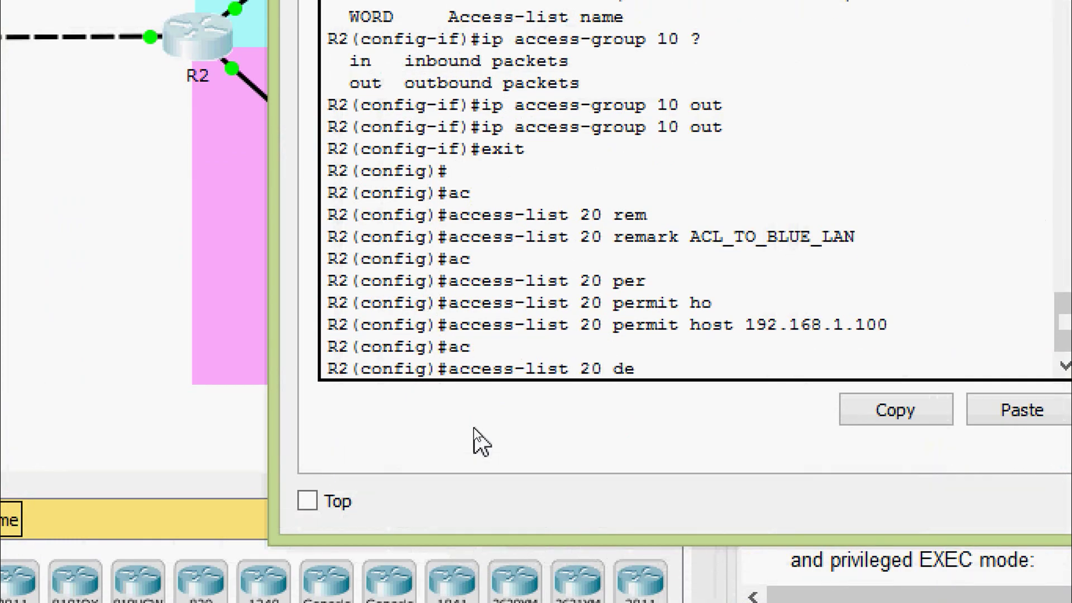
key("Tab")
type("n")
key("BackSpace")
type("?")
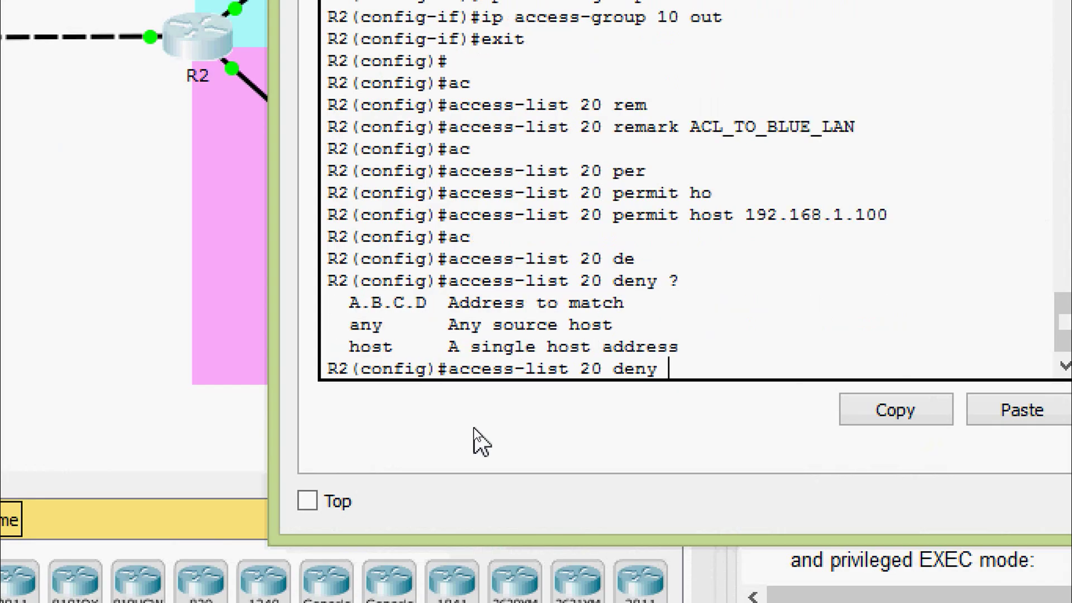
type("192.168")
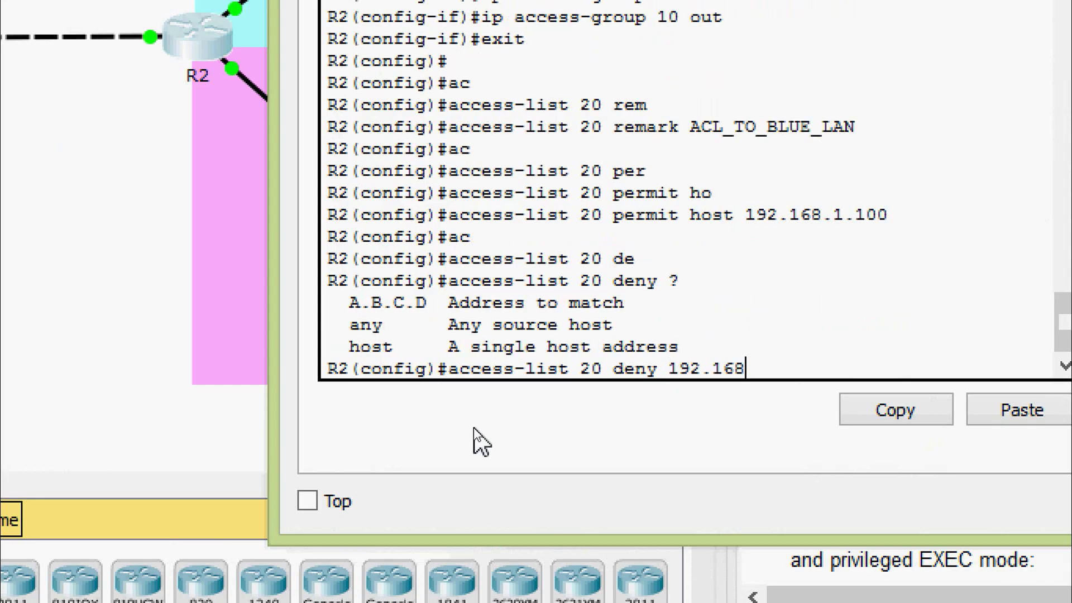
type(".1.0 ?")
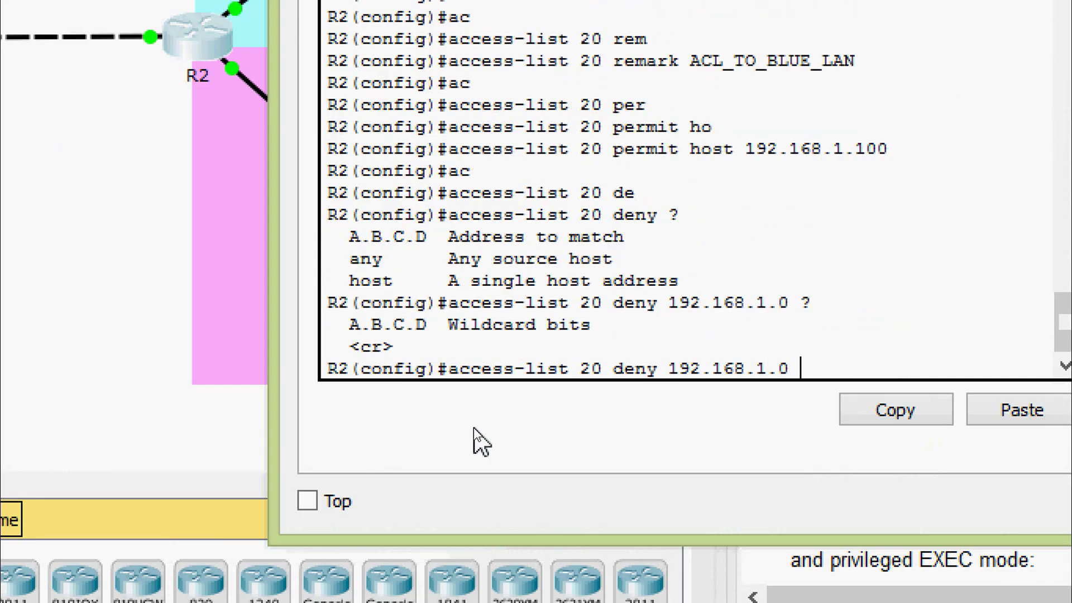
type("0.0.0.255")
key("Return")
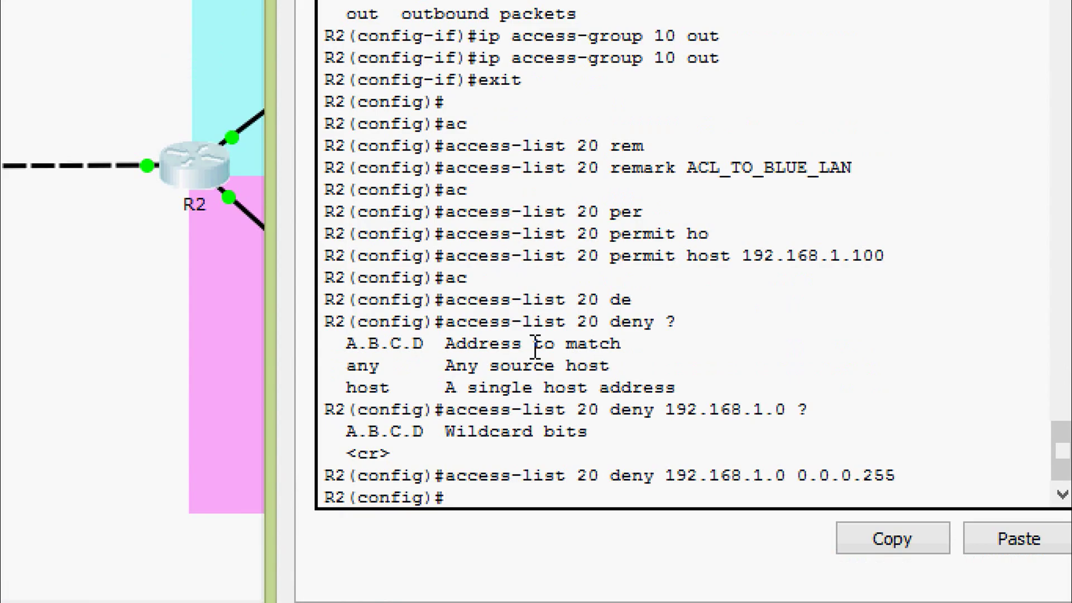
Add 'access-list 20 permit any' as the final entry.
type("ac")
key("Tab")
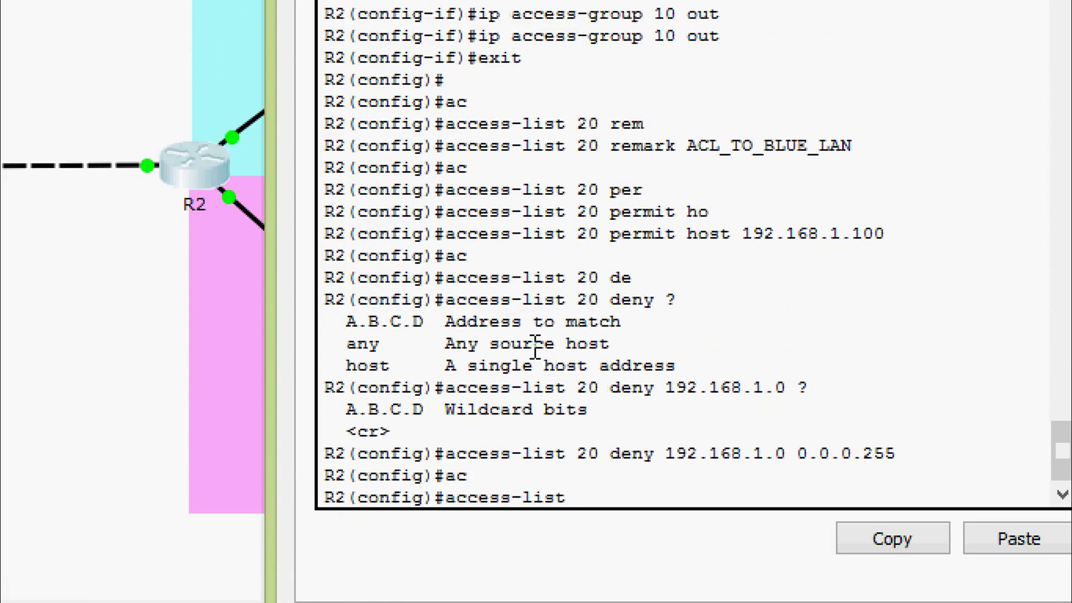
type("20 per")
key("Tab")
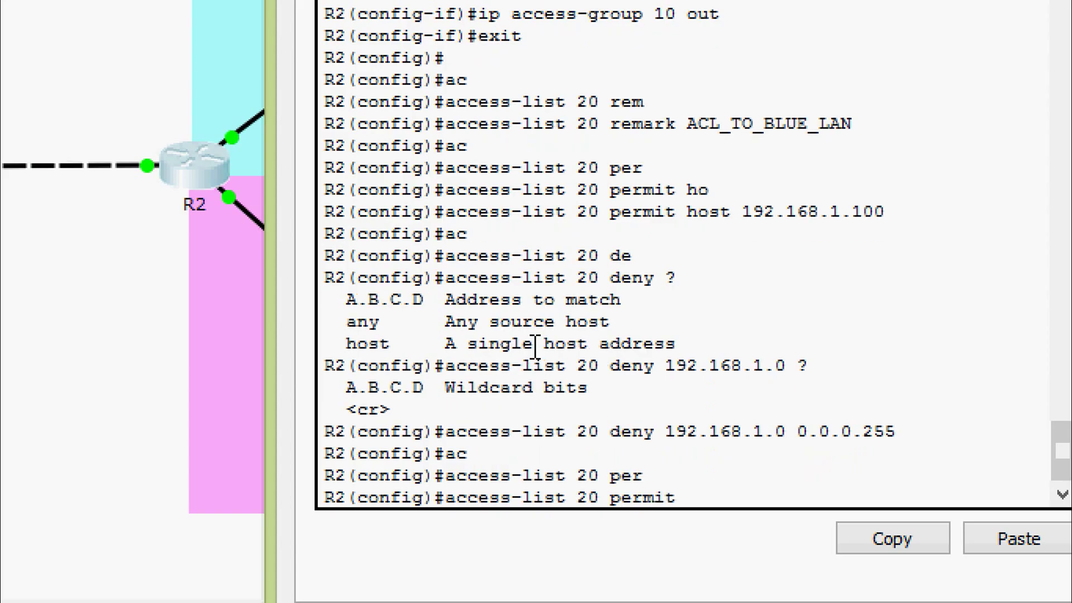
type("an")
key("Tab")
key("Return")
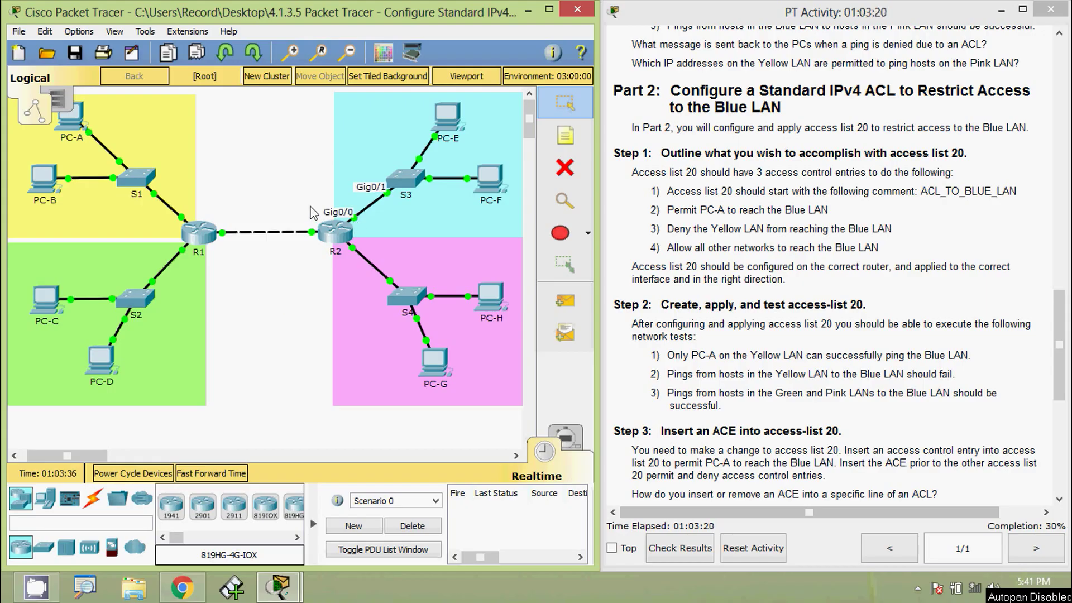
In R2's CLI, enter configuration mode for interface GigabitEthernet 0/0.
left_click(337, 231)
left_click_drag(433, 117, 453, 86)
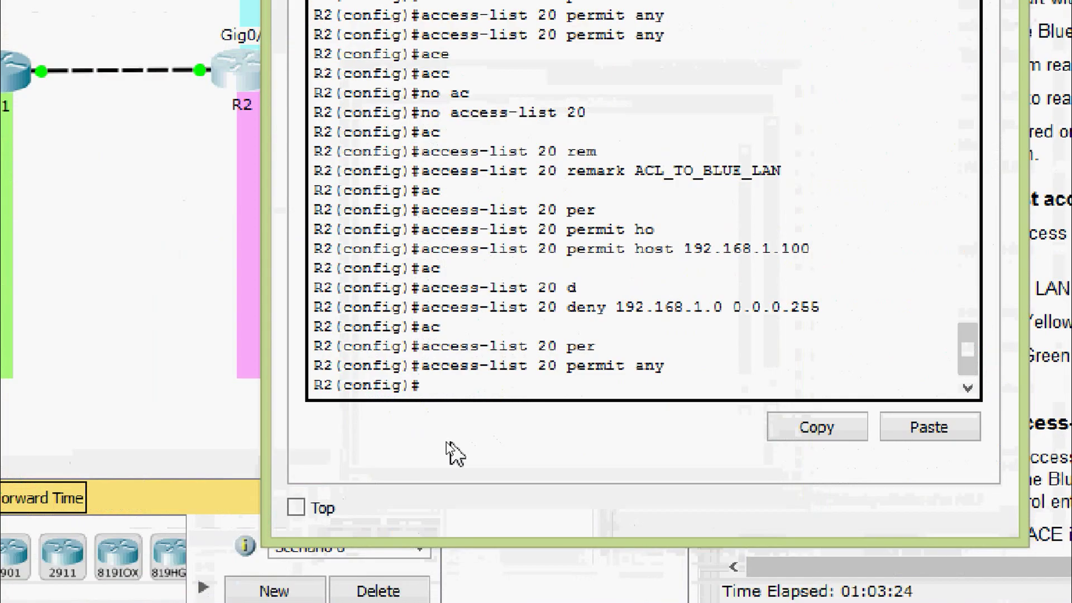
type("inter")
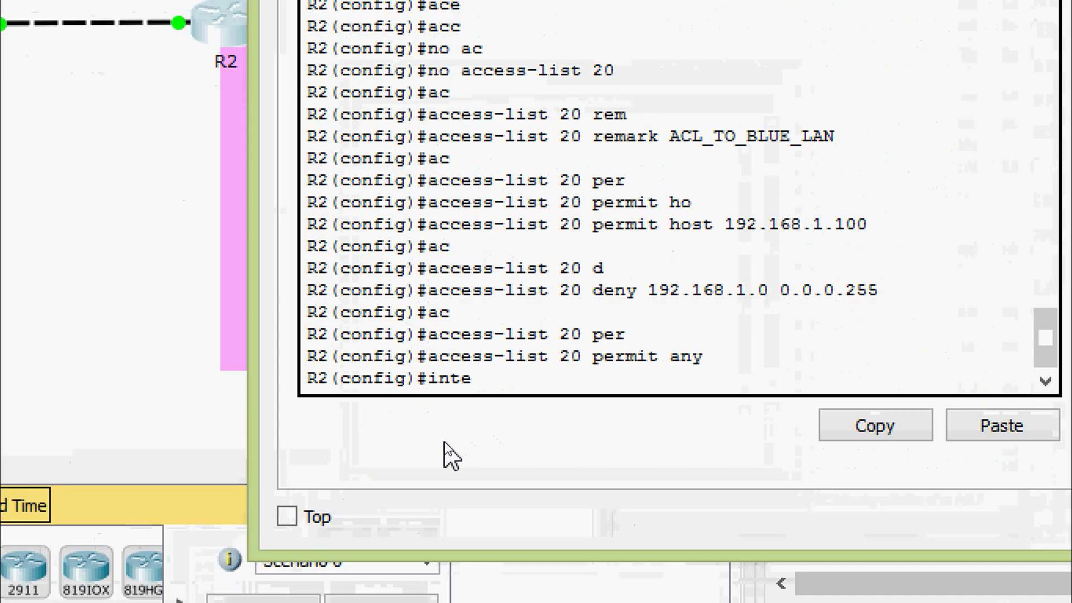
key("Tab")
type("gi")
key("Tab")
type("0/0")
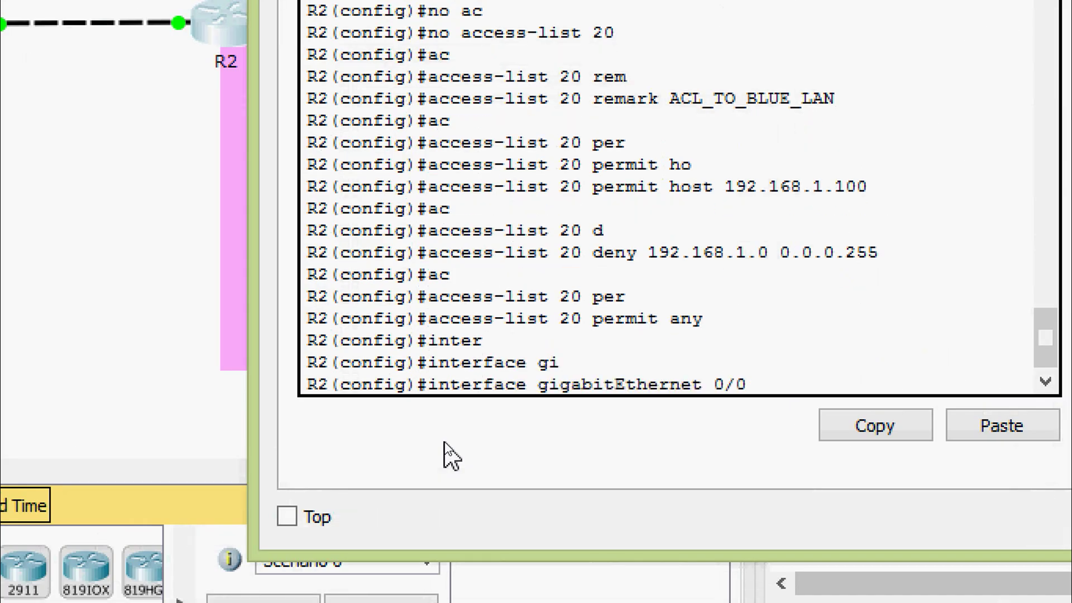
key("Return")
Apply 'ip access-group 20 out' on GigabitEthernet 0/0.
type("ip ac")
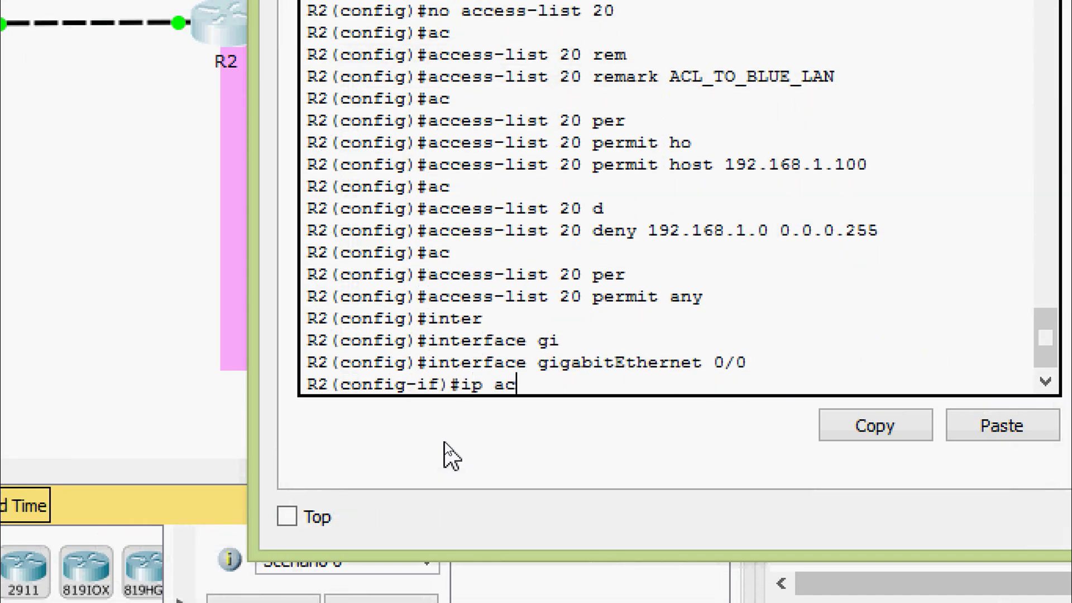
key("Tab")
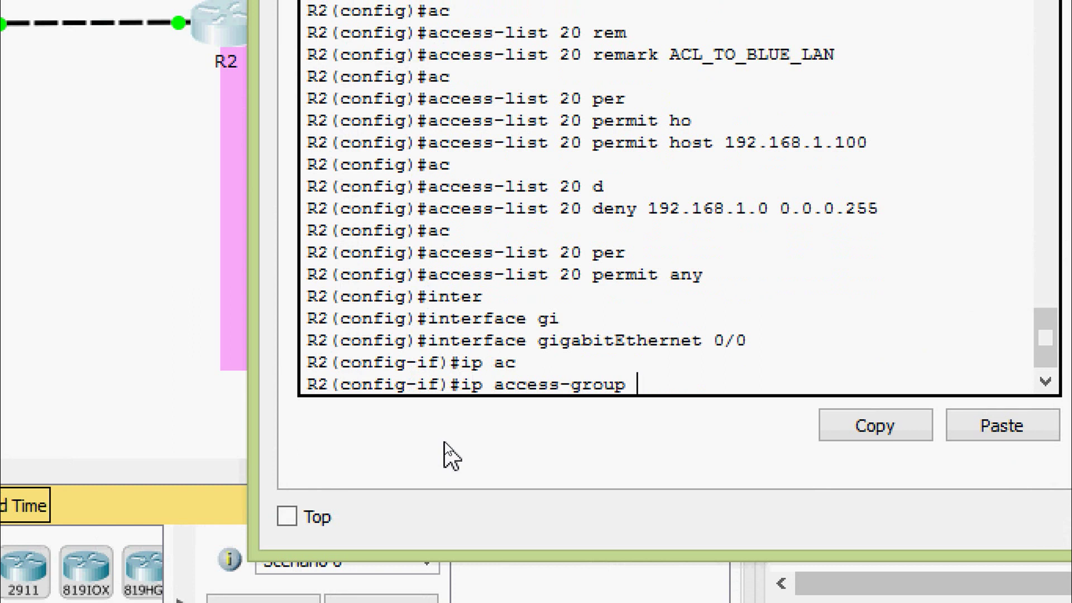
type("20 out")
key("Tab")
key("Return")
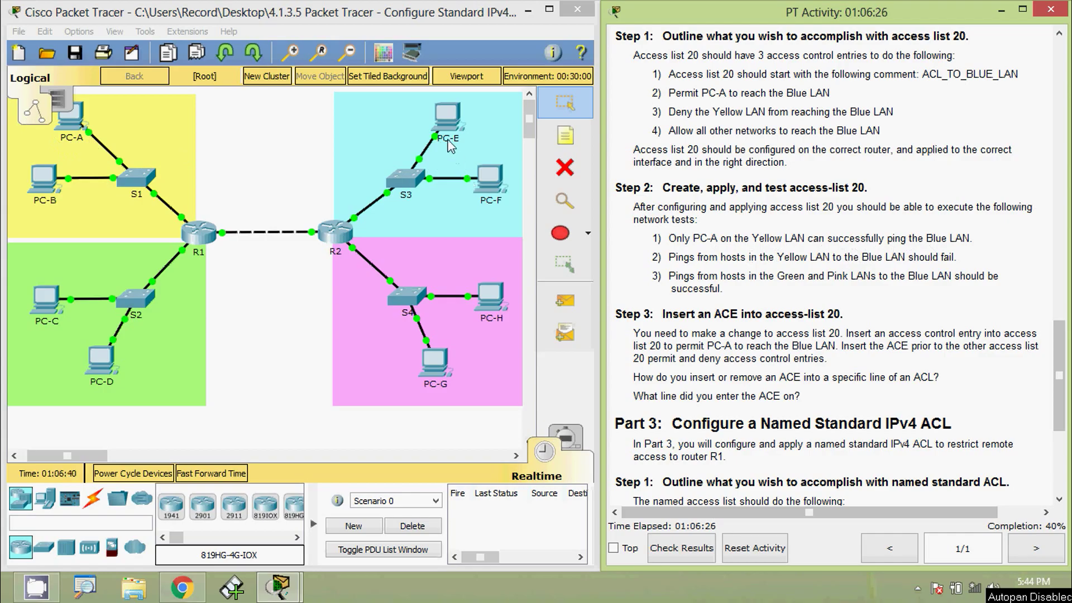
Copy PC-E's IP address 172.16.1.10 from its IP Configuration.
left_click(447, 118)
left_click(269, 180)
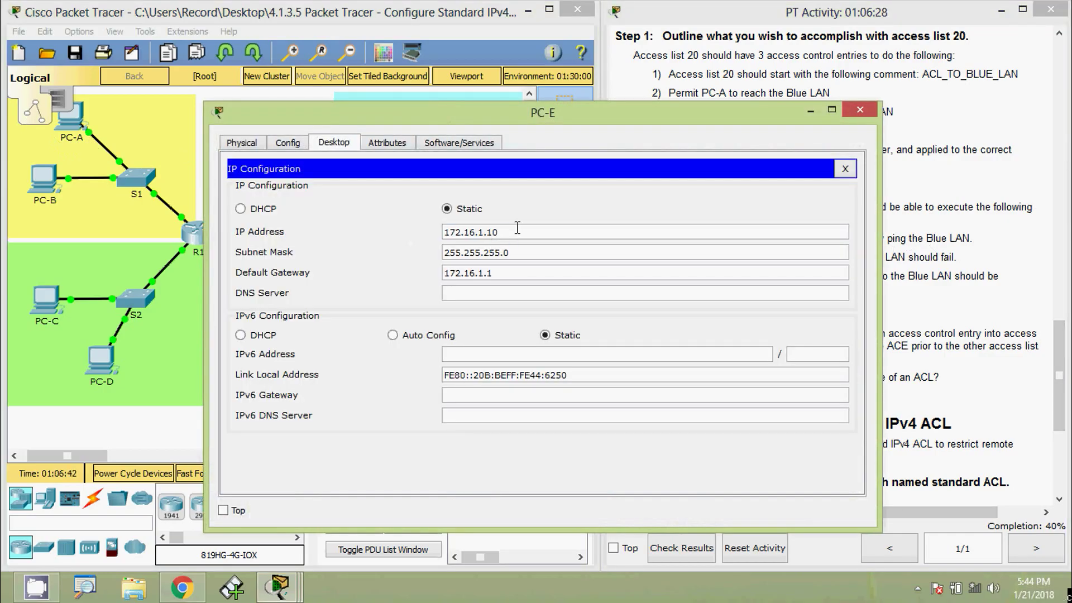
left_click_drag(517, 227, 393, 232)
key("ctrl+c")
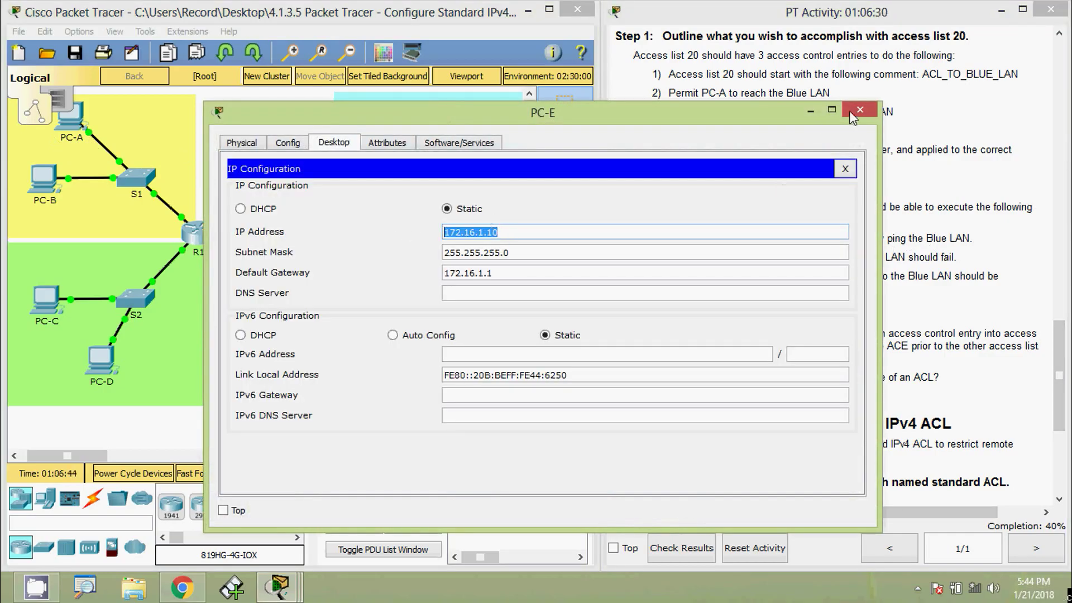
left_click(853, 117)
Ping 172.16.1.10 from PC-A's command prompt.
left_click(71, 120)
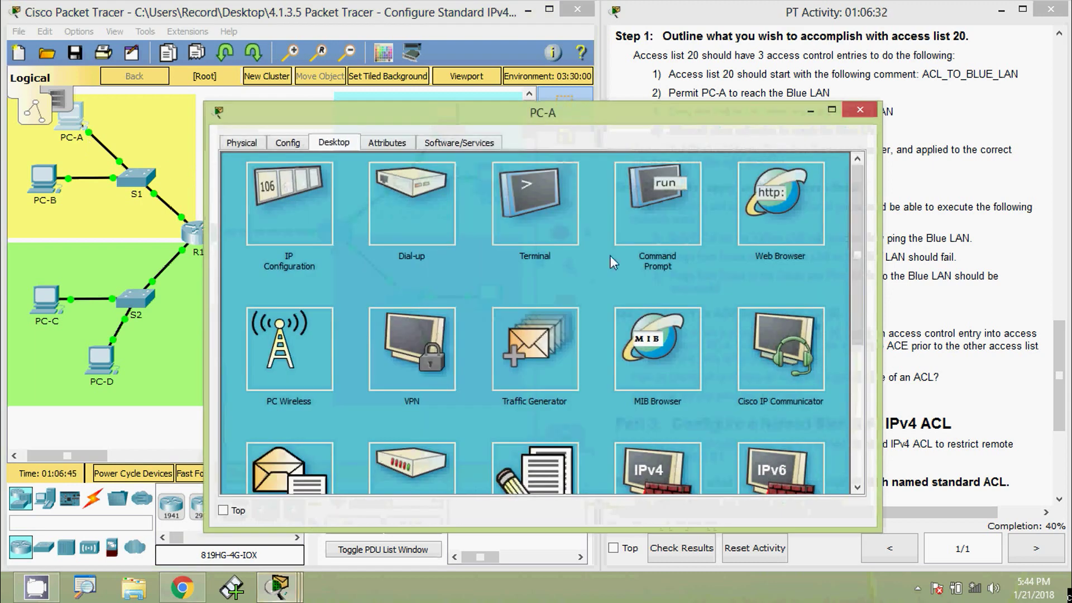
left_click(656, 223)
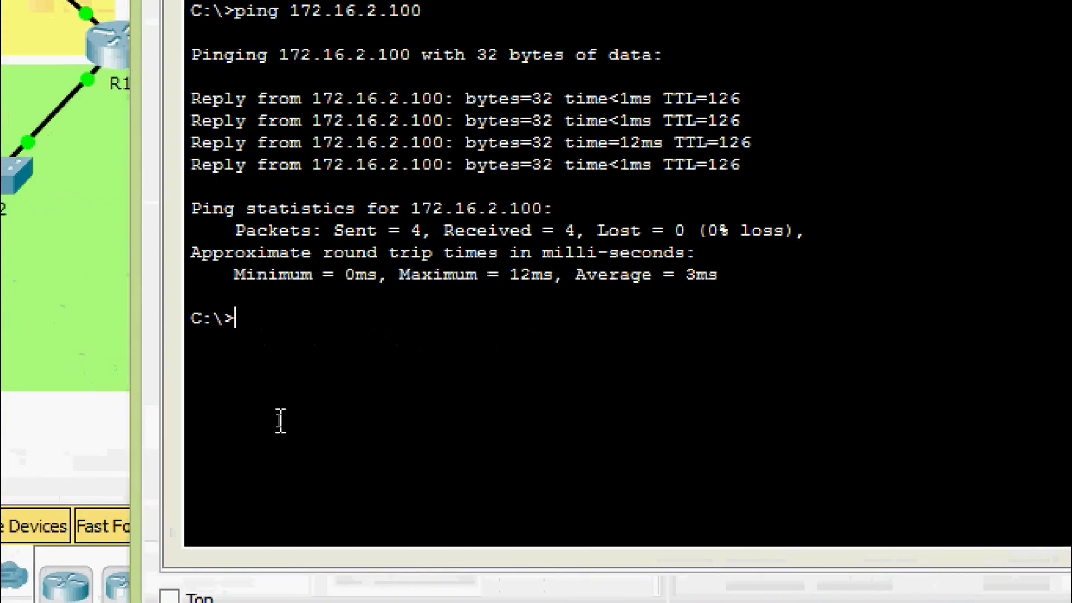
type("ping")
right_click(315, 325)
left_click(359, 383)
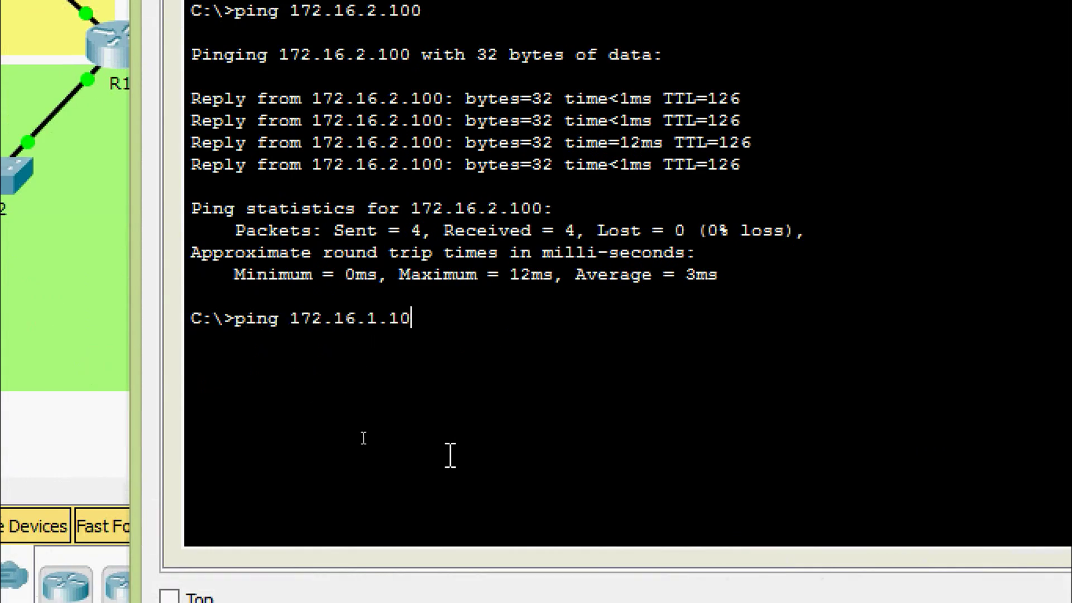
key("Return")
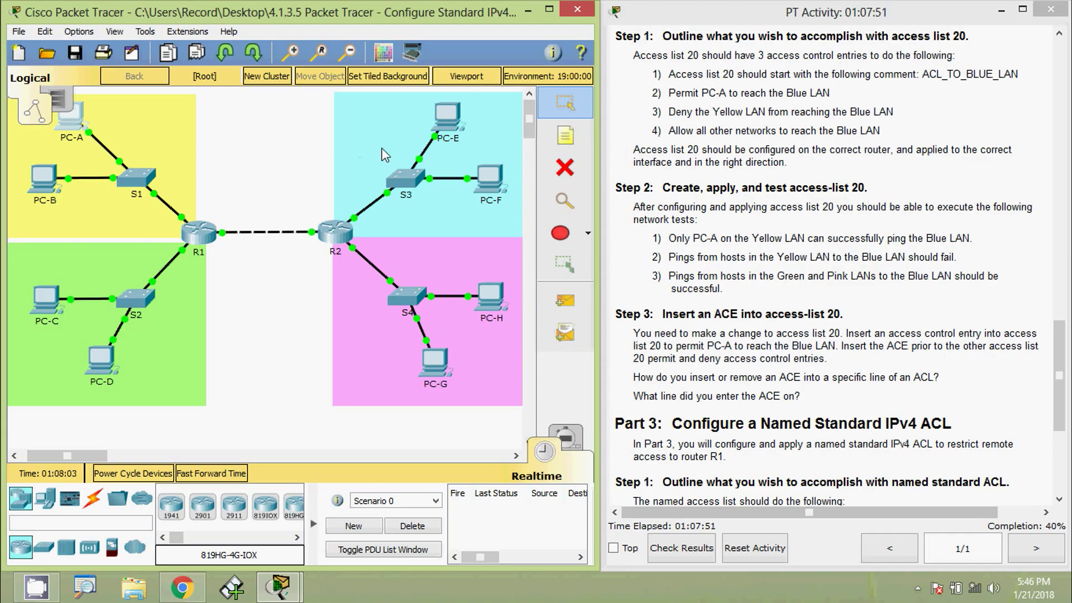
Ping PC-E at 172.16.1.10 from PC-B's command prompt.
left_click(45, 182)
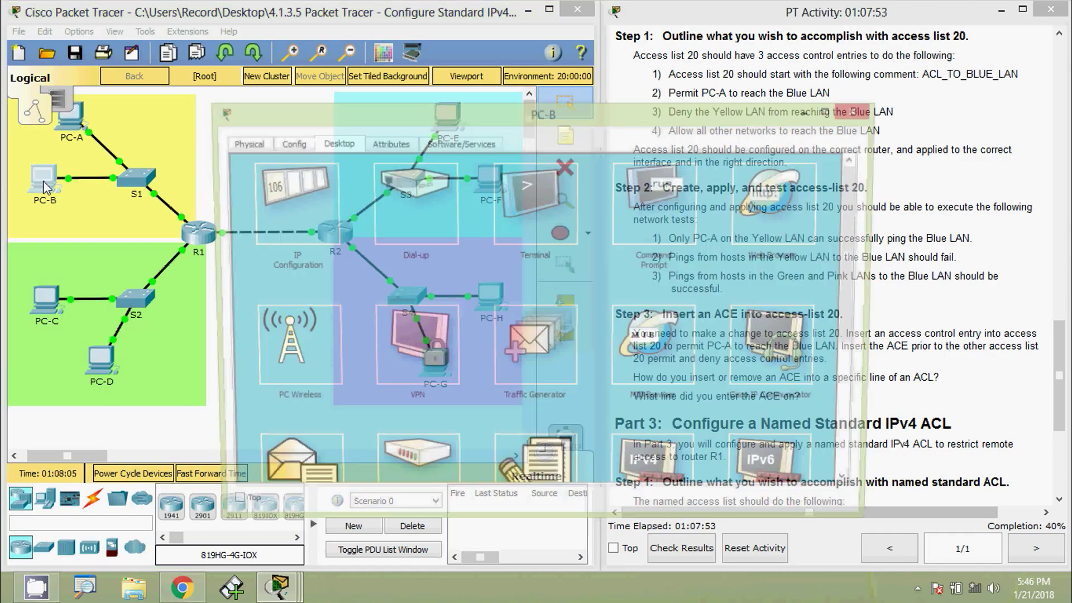
left_click(658, 207)
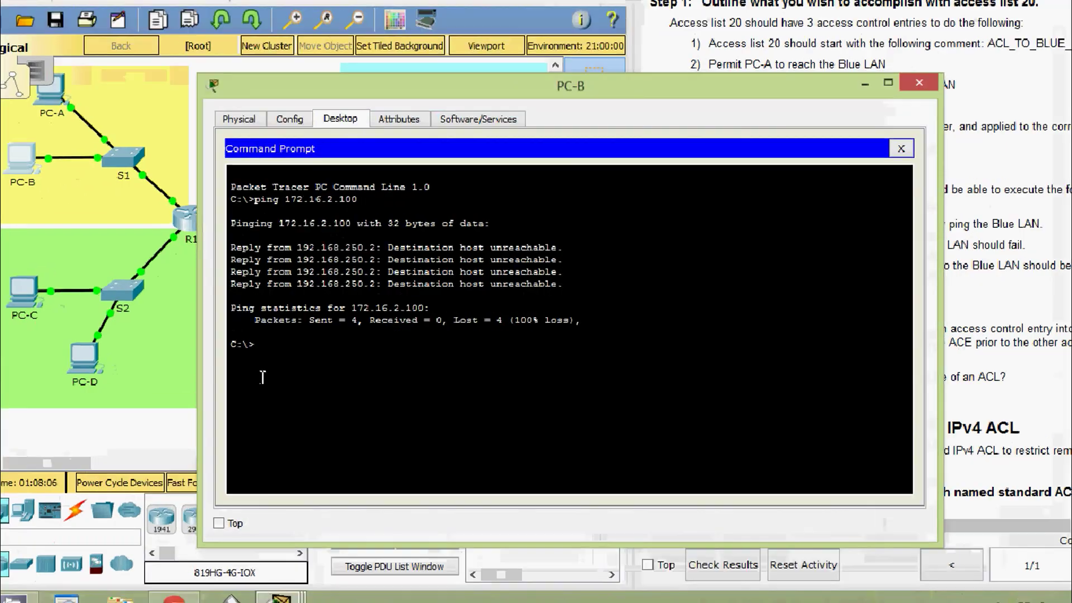
type("ping")
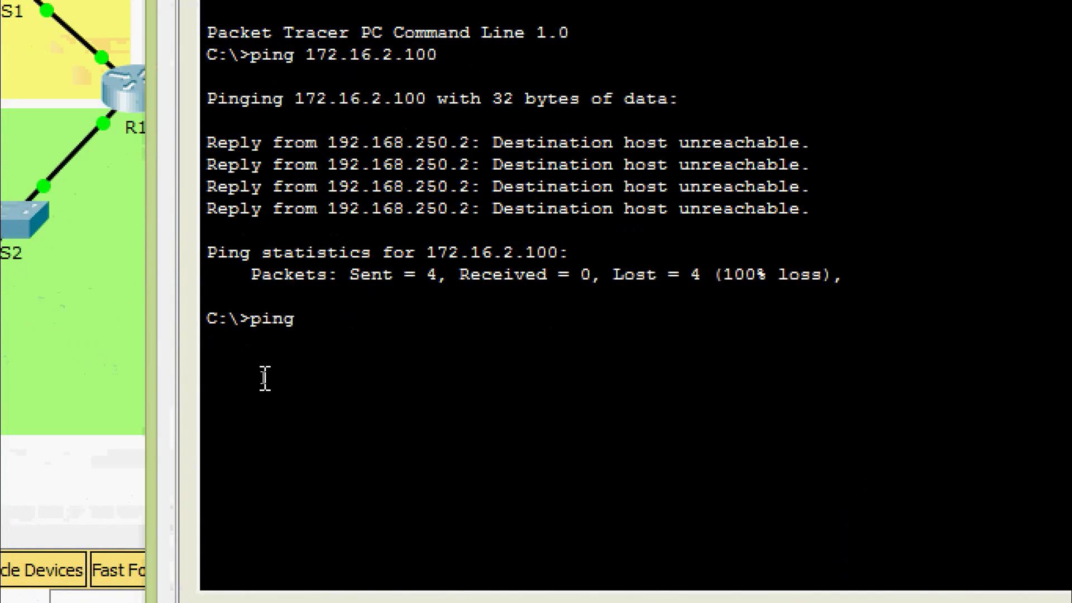
right_click(330, 320)
left_click(366, 369)
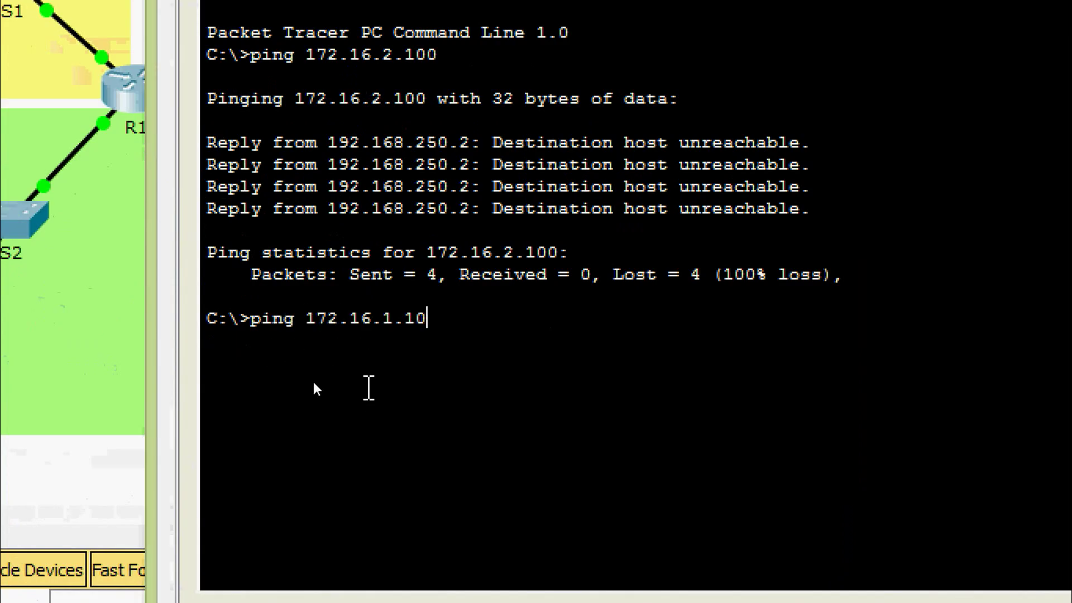
key("Return")
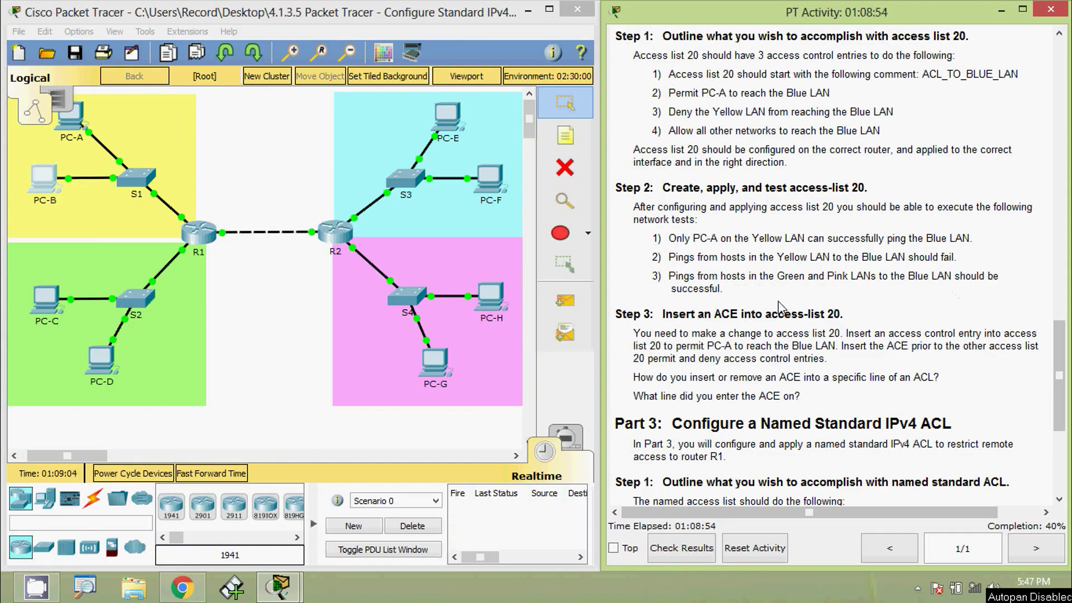
Ping 172.16.1.10 from PC-C's command prompt, getting all four replies.
left_click(46, 302)
left_click(651, 187)
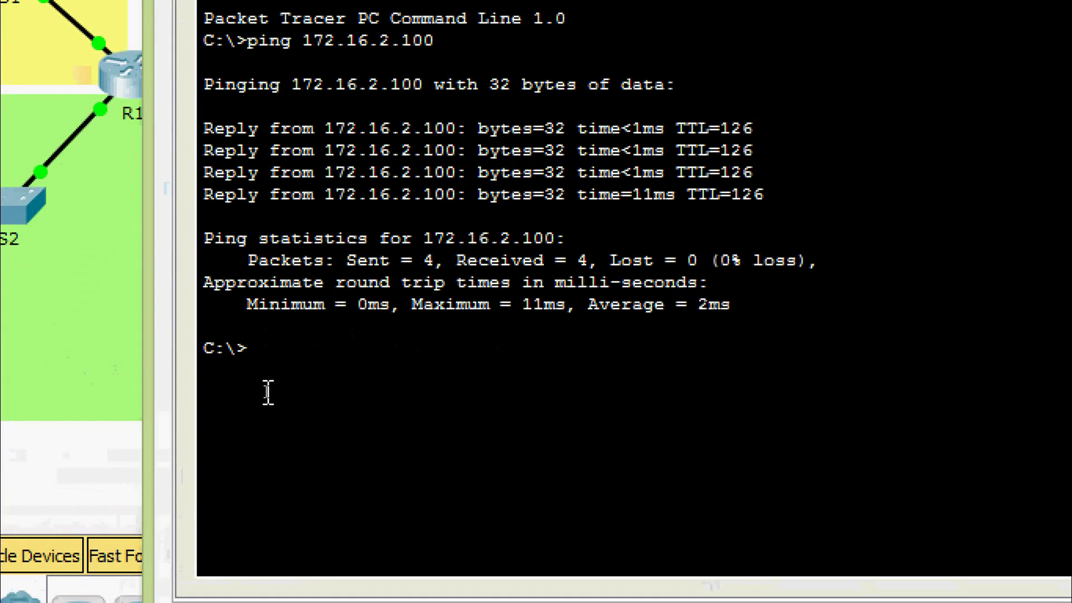
type("ping")
right_click(318, 347)
left_click(354, 401)
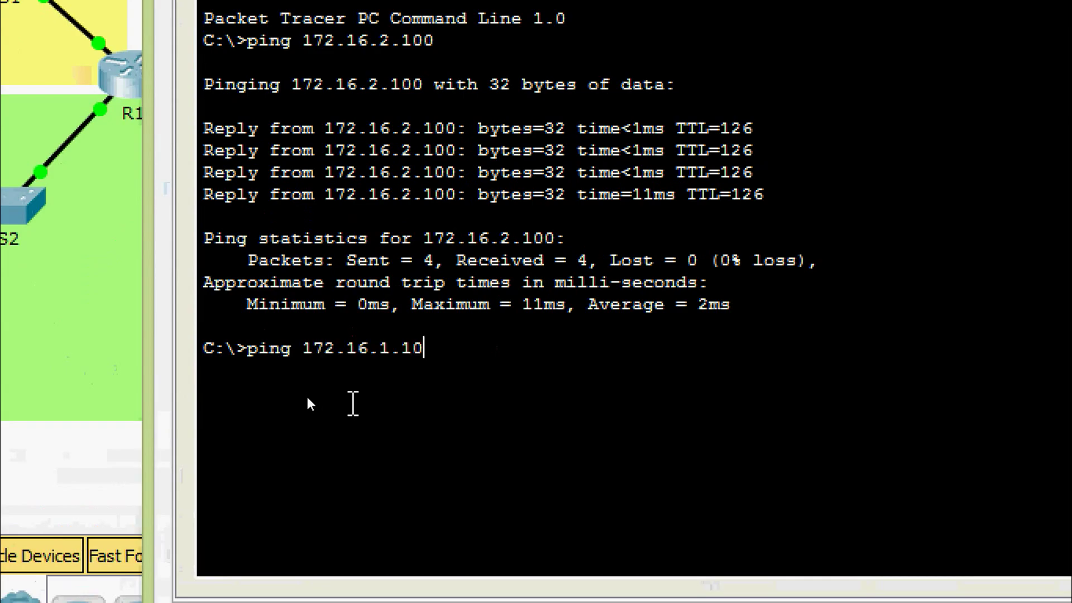
key("Return")
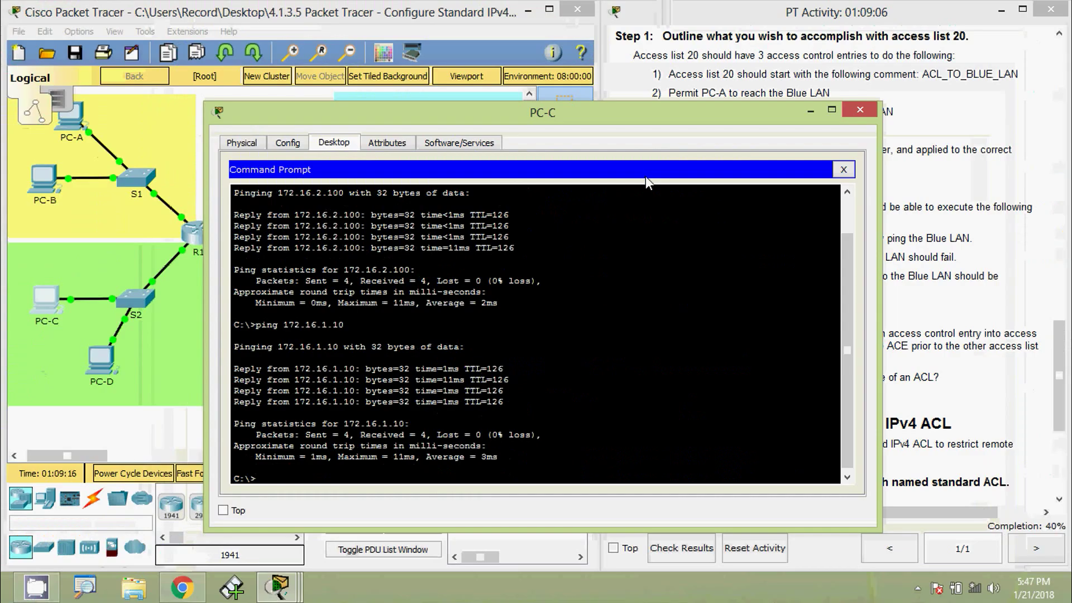
Close PC-C and ping 172.16.1.10 from PC-G's command prompt.
left_click(859, 110)
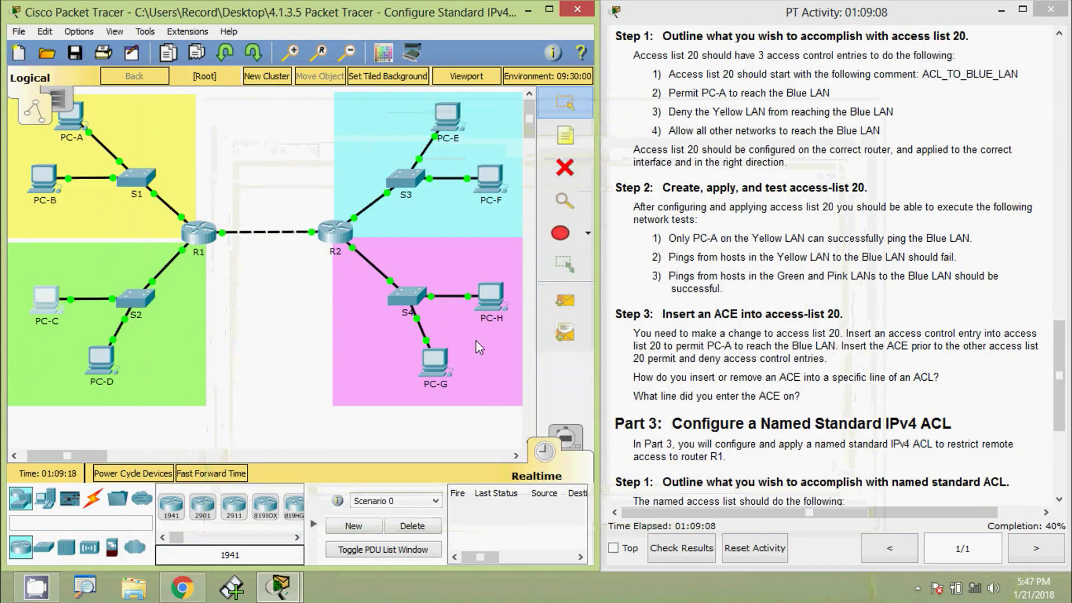
left_click(435, 360)
left_click(625, 223)
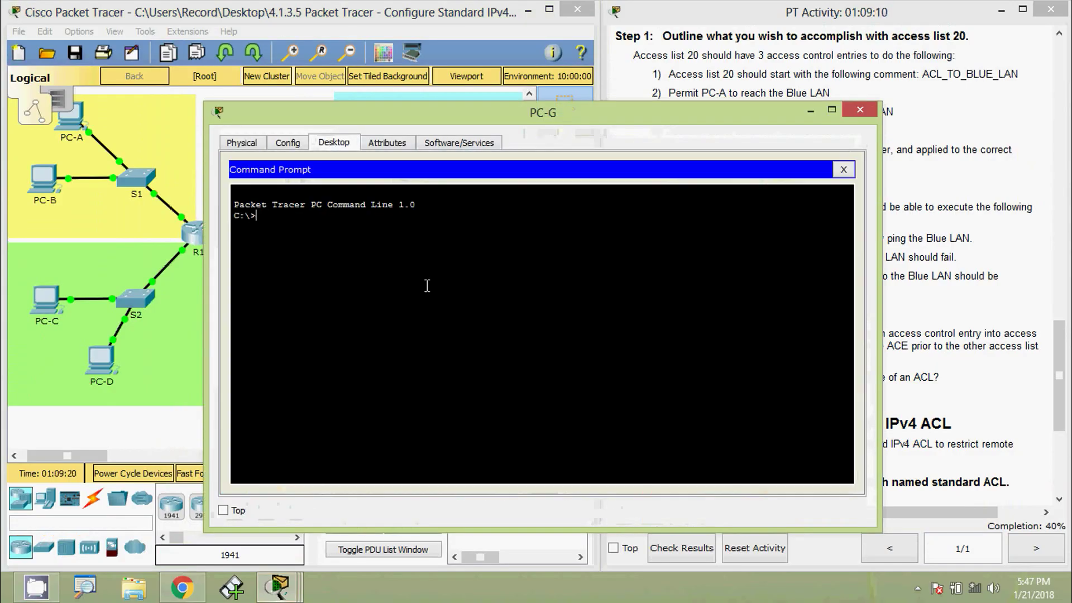
type("pin")
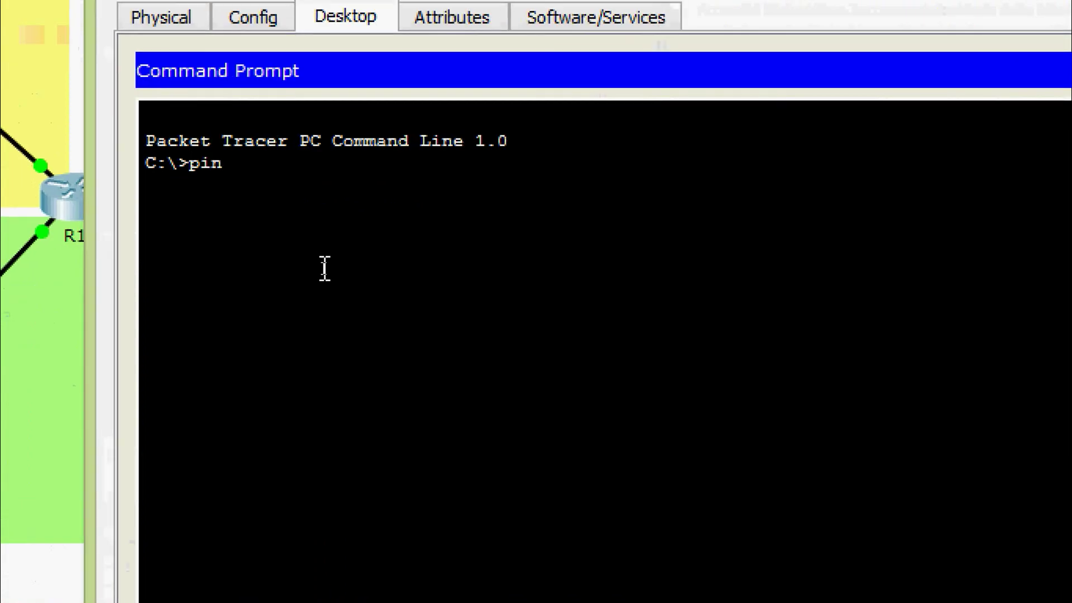
type("g")
right_click(315, 163)
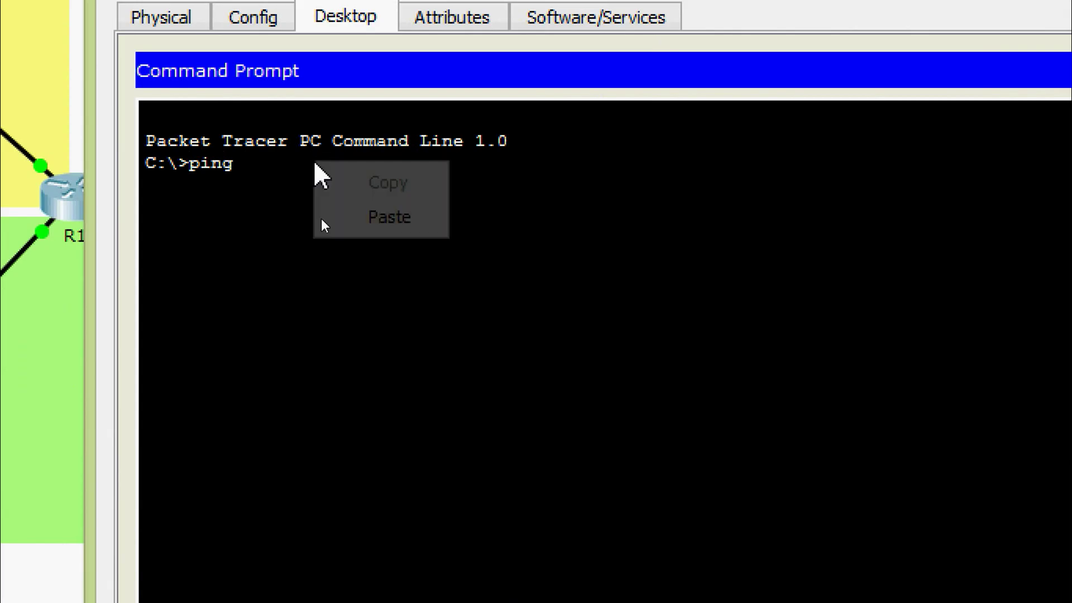
left_click(352, 221)
key("Return")
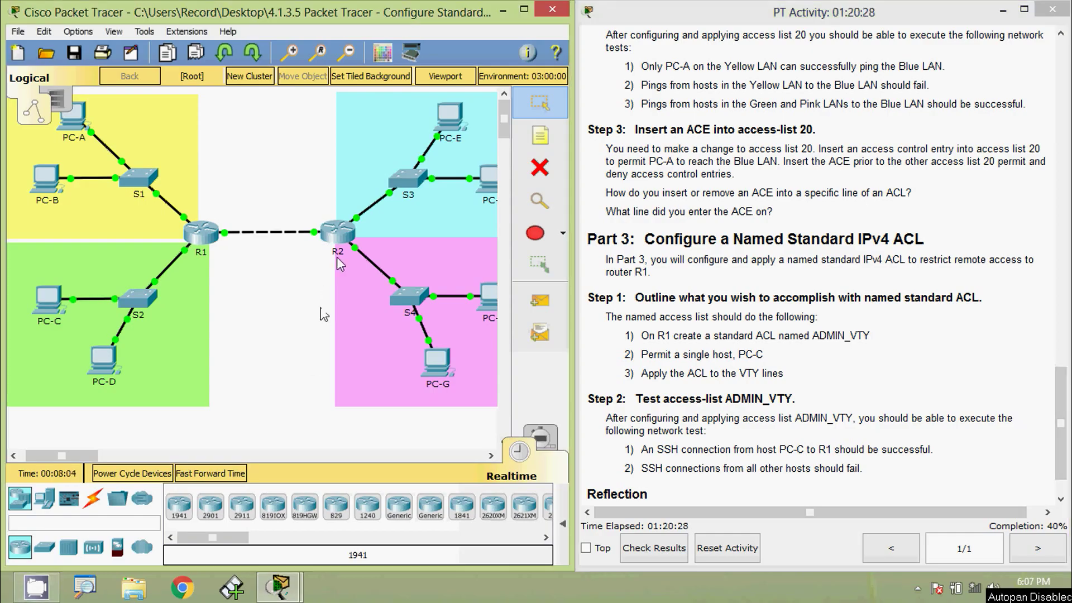
Log into R2's console as admin01 and enter privileged mode with enable.
left_click(340, 234)
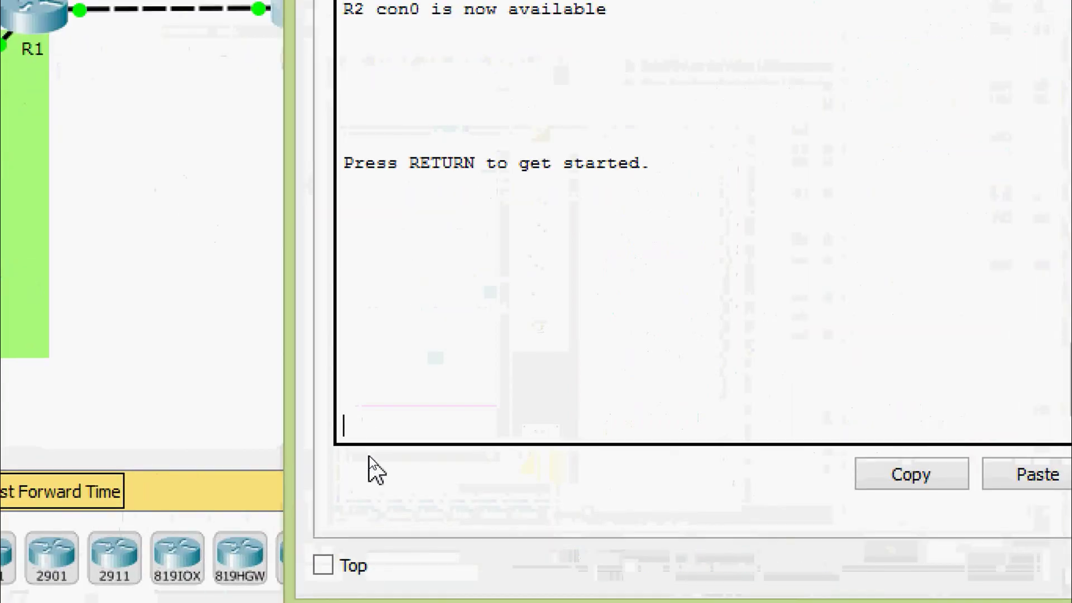
key("Return")
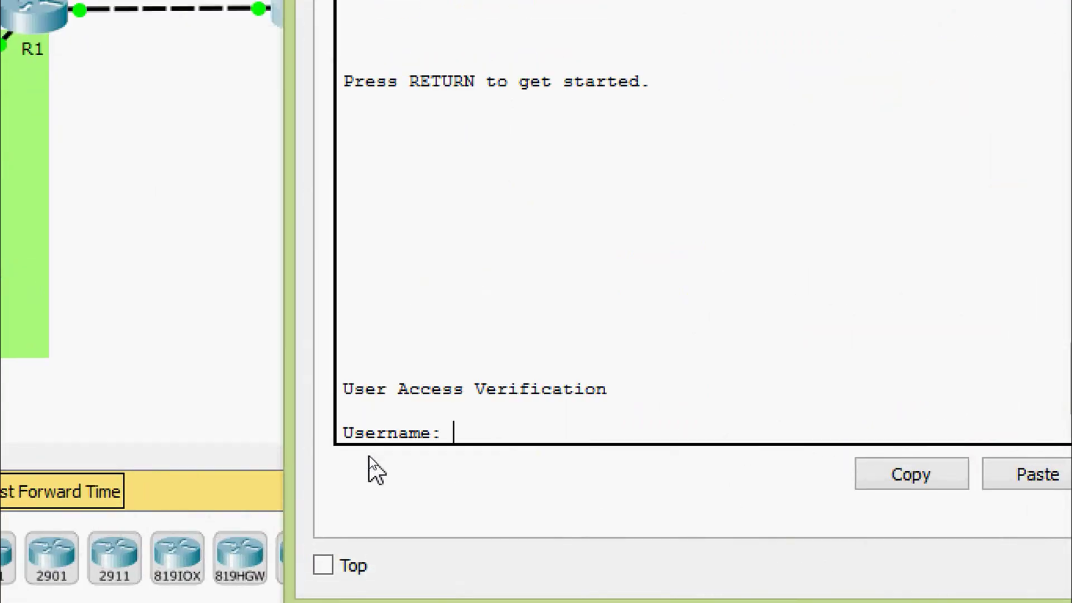
type("admin01")
key("Return")
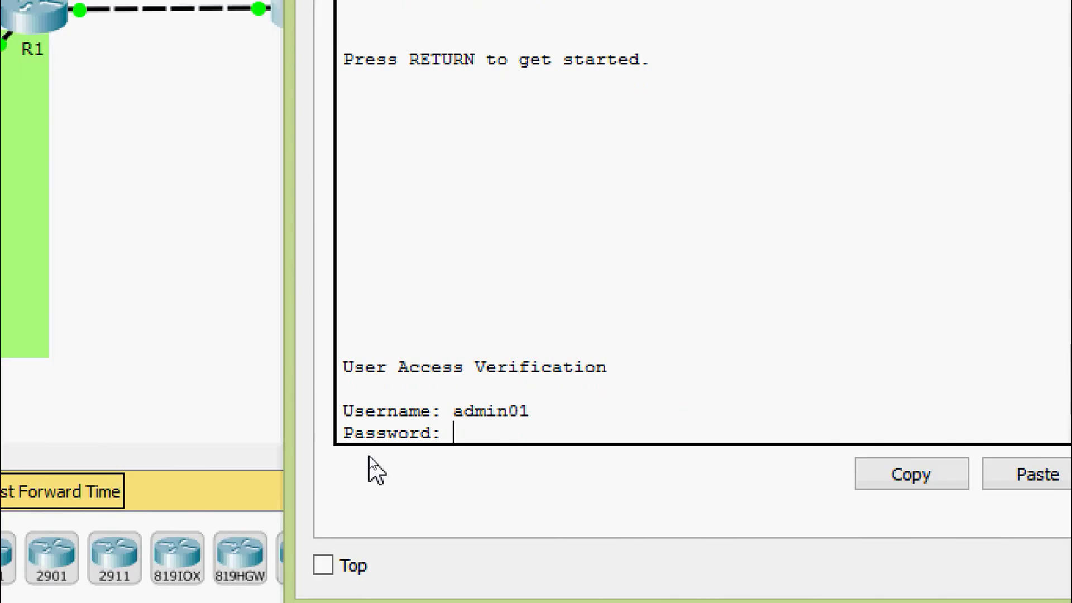
key("Return")
type("ena")
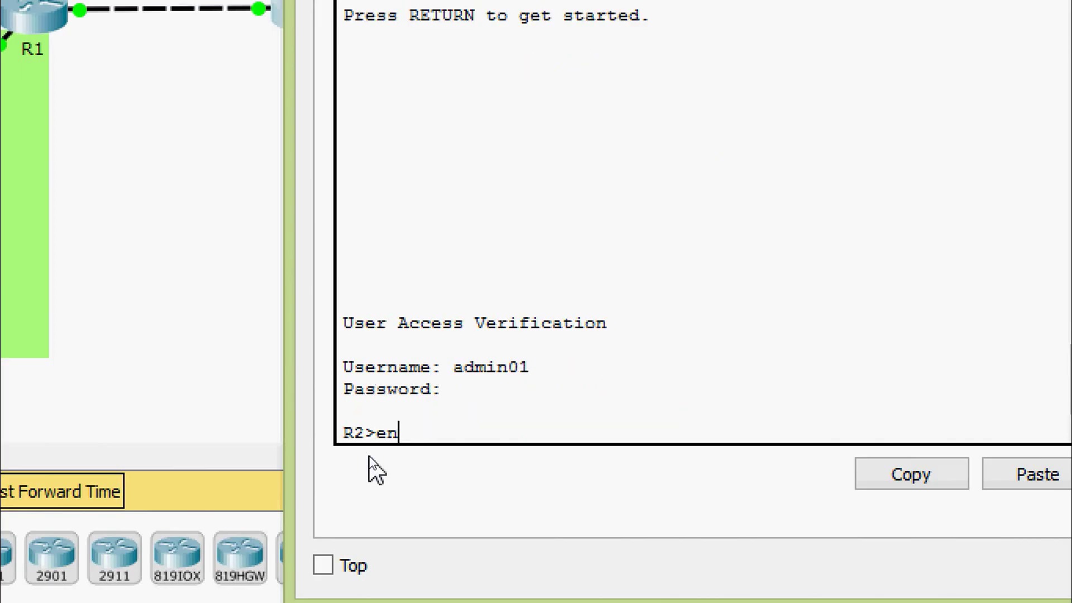
key("Tab")
key("Return")
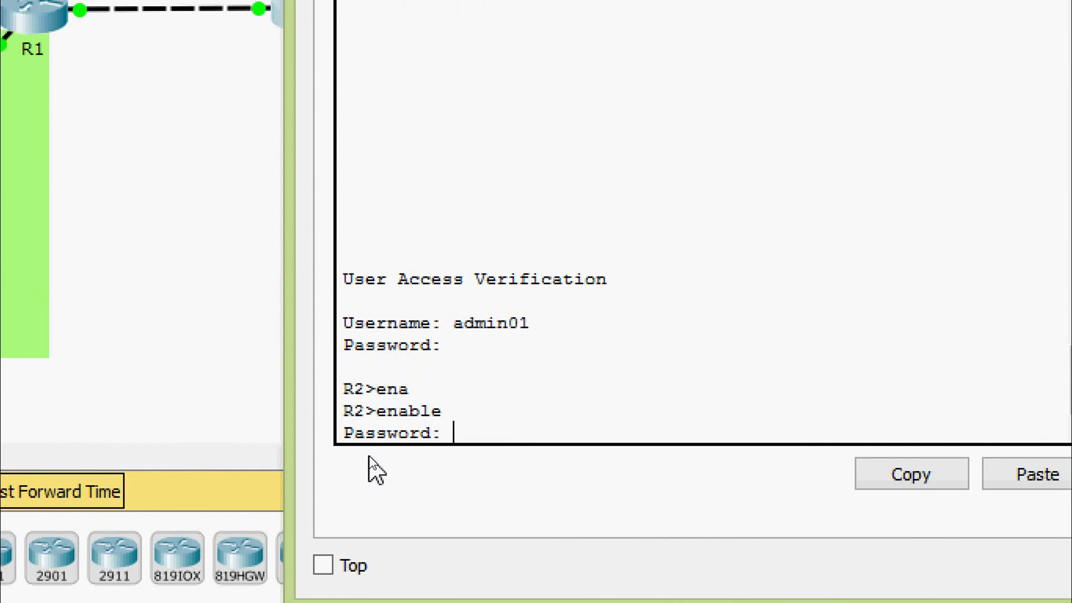
key("Return")
Run show ip access-lists on R2 and highlight entry 10 of access list 20.
type("sh")
key("Tab")
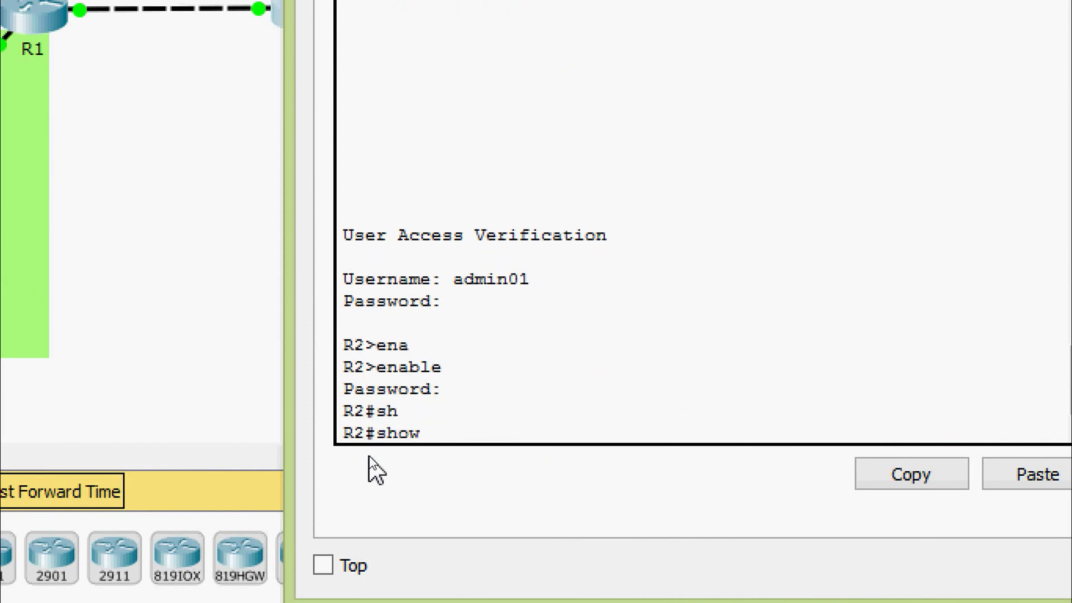
type("ip ac")
key("Tab")
key("Return")
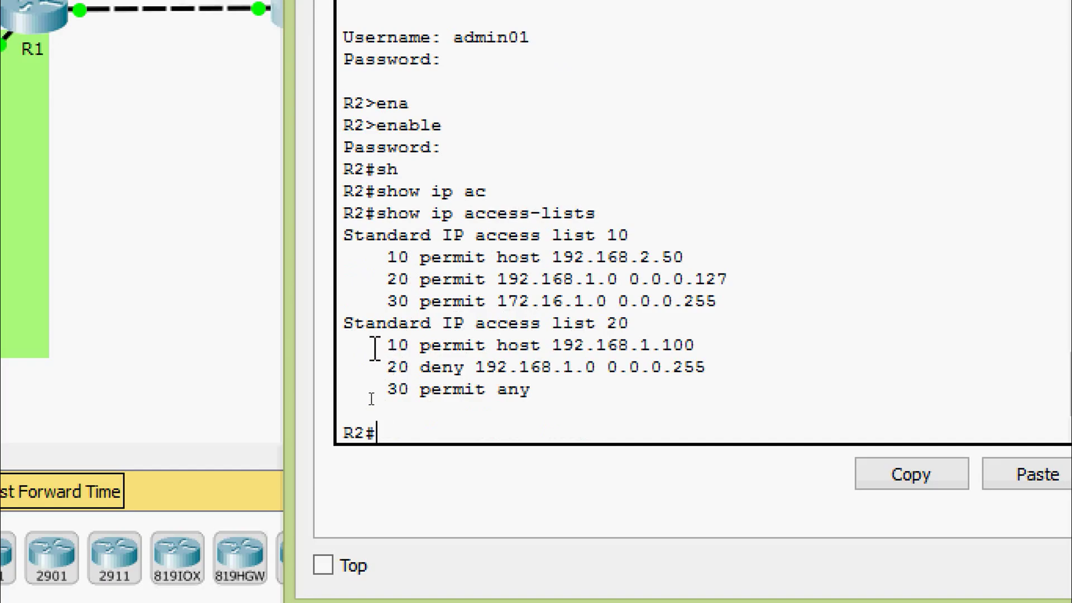
left_click_drag(375, 349, 702, 338)
Enter global configuration mode on R2 with configure terminal.
type("conf")
key("Tab")
type("t")
key("Tab")
key("Return")
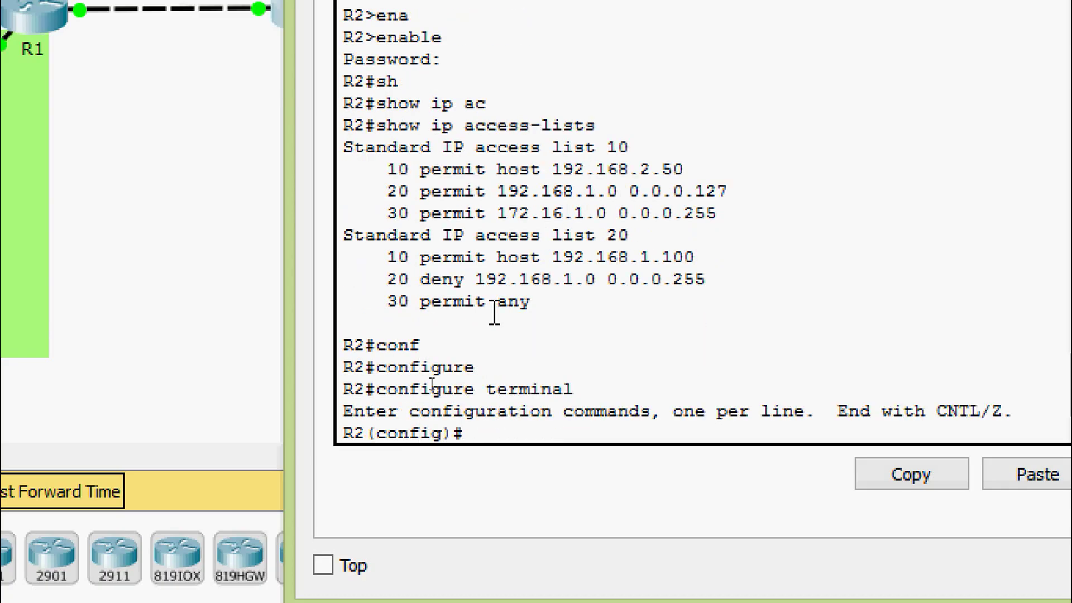
key("Return")
key("Return")
Open standard access list 20, delete entry 10 with 'no 10', and exit with Ctrl+Z.
type("ip ac")
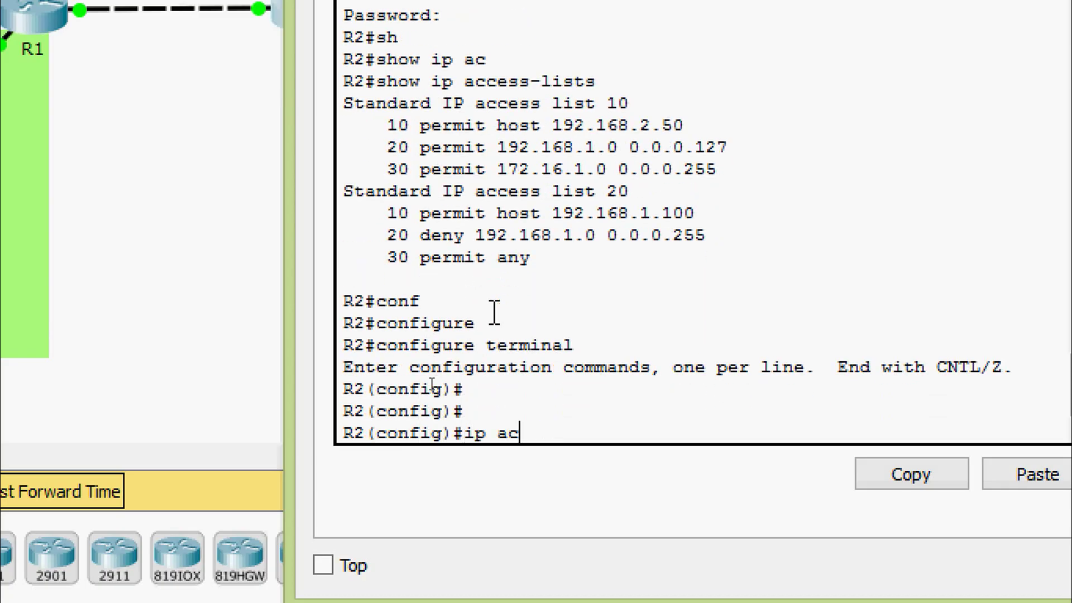
key("Tab")
type("?")
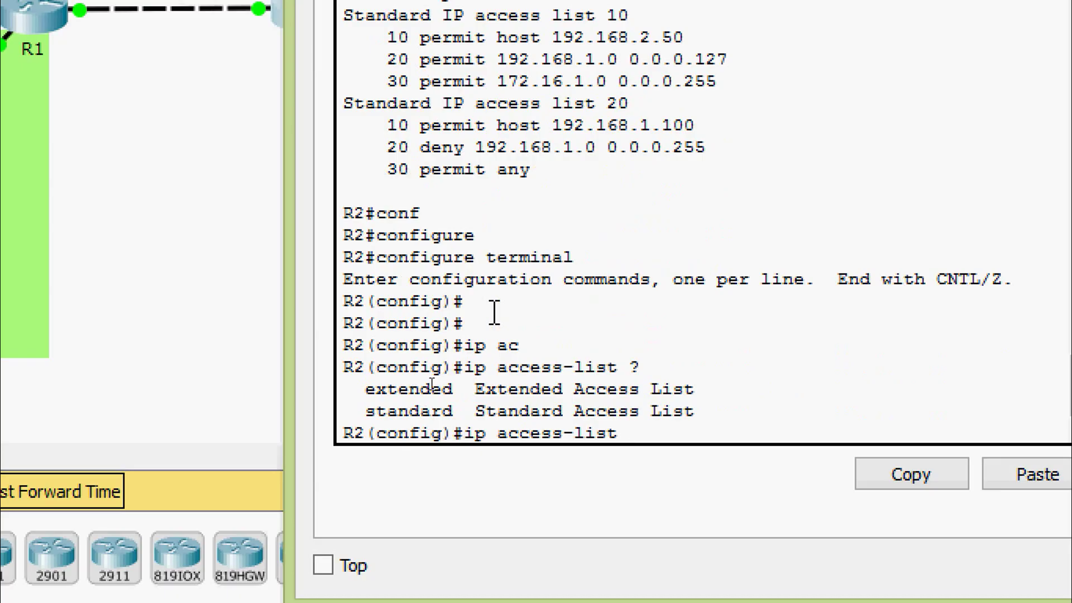
type("st")
key("Tab")
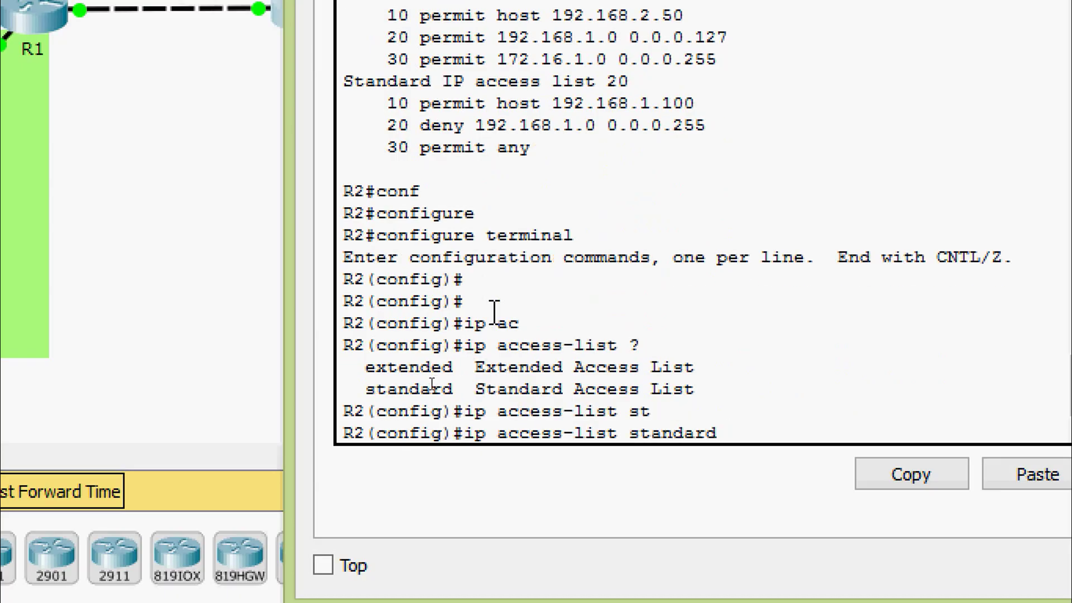
type("?")
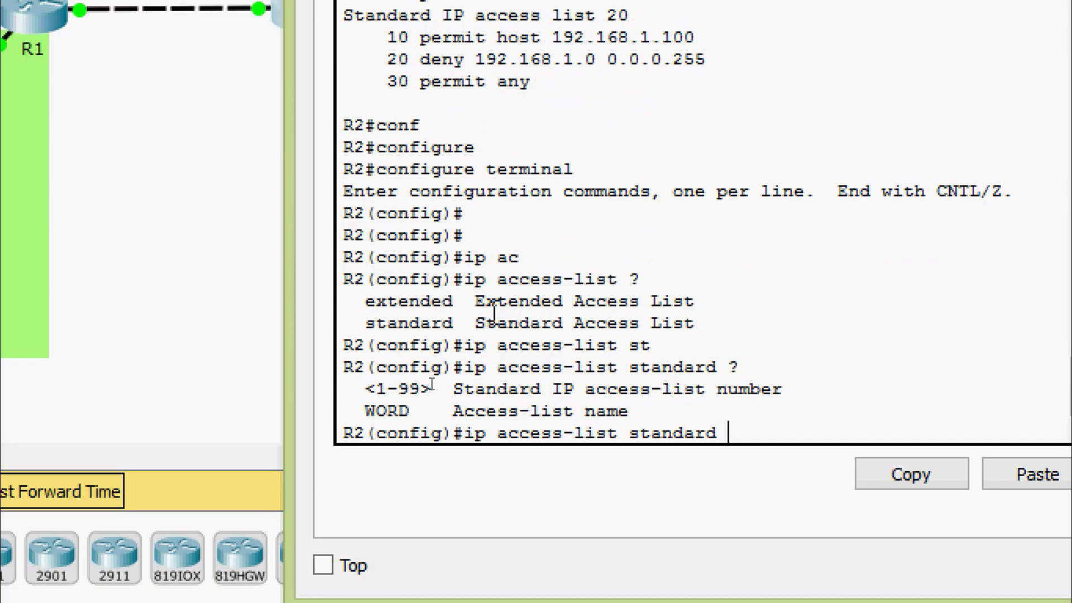
type("20")
key("Return")
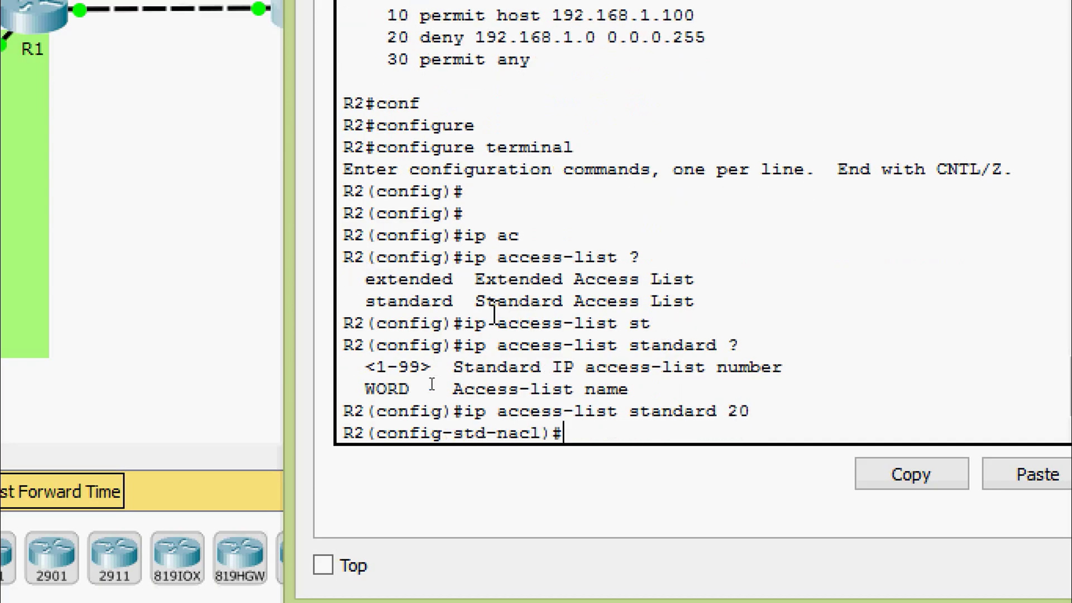
type("no 10")
key("BackSpace")
key("BackSpace")
type("?")
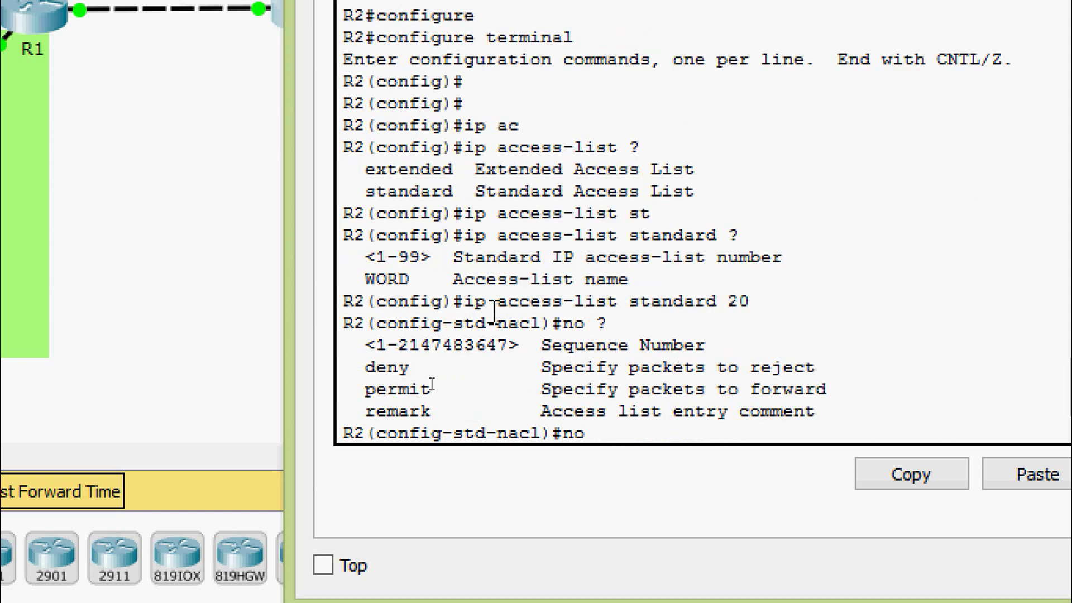
type("10")
key("Return")
key("Return")
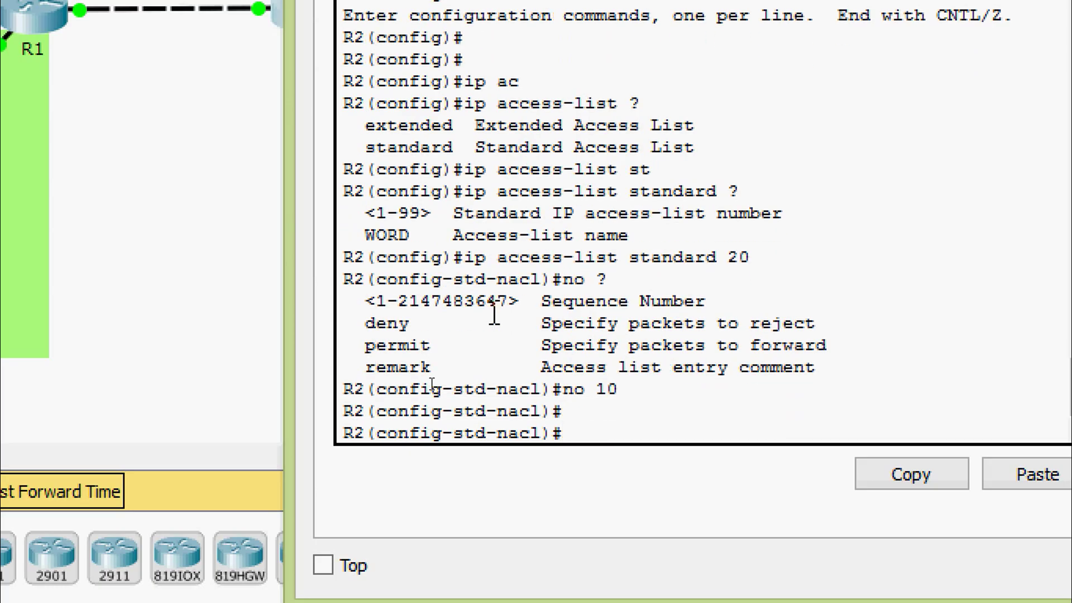
key("ctrl+z")
Verify with show ip access-lists that only the 192.168.1.0 deny and permit any remain.
type("sh")
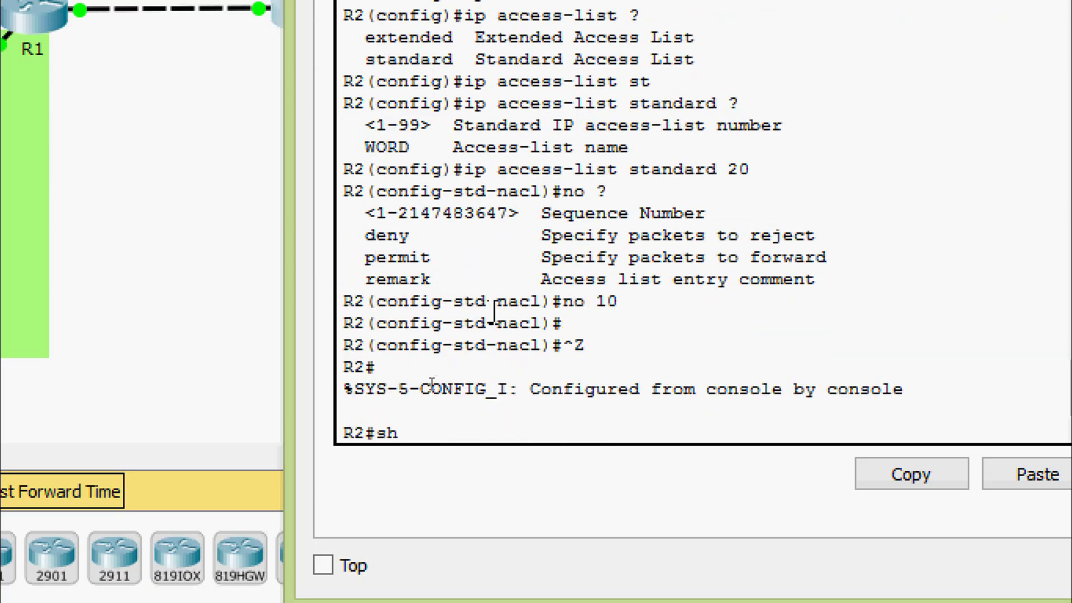
key("Tab")
type("ip ac")
key("Tab")
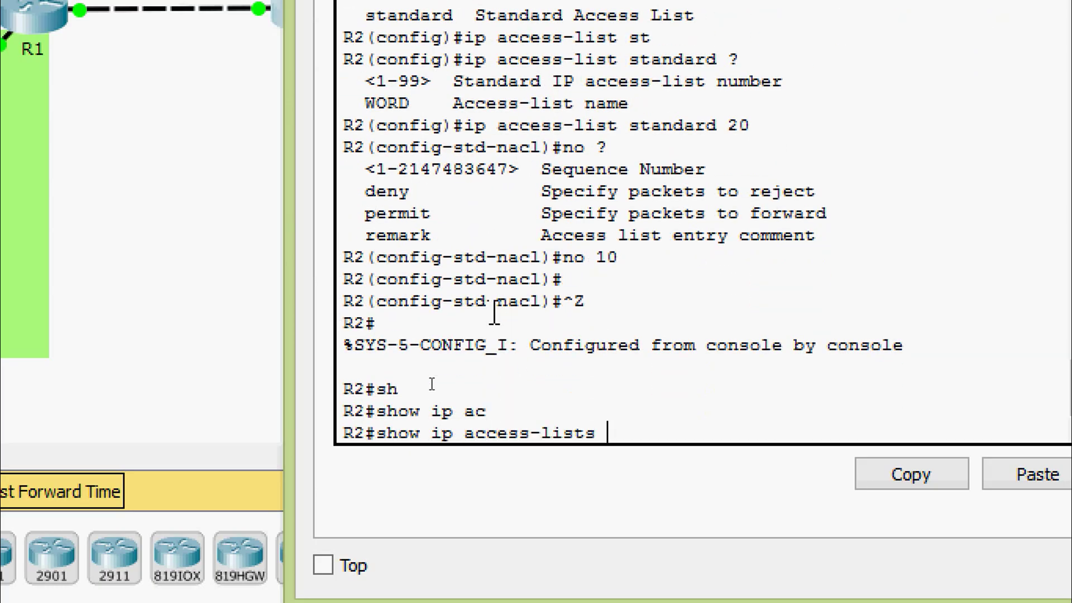
key("Return")
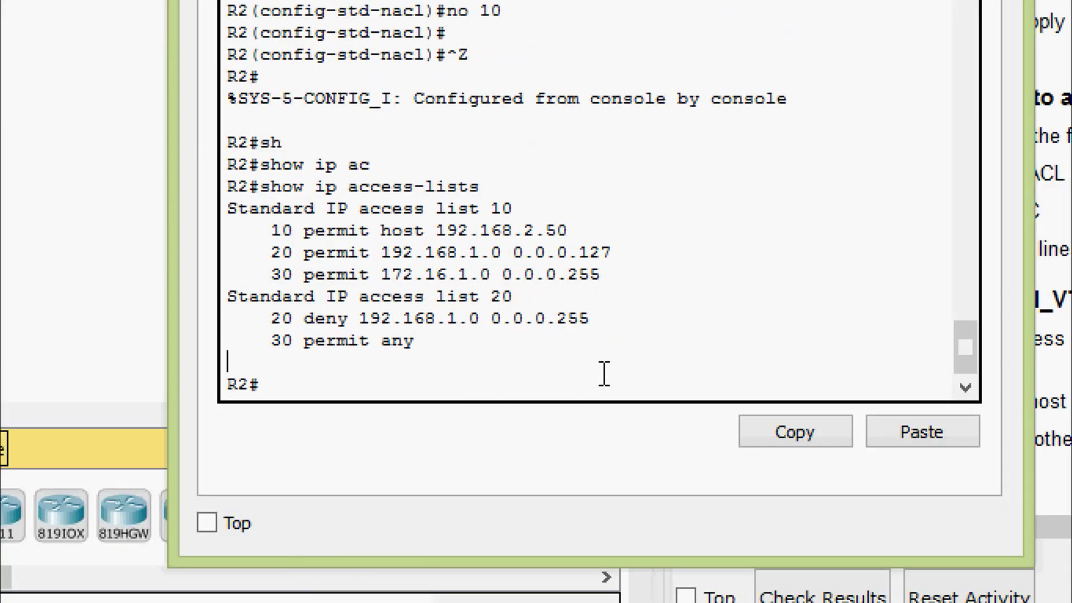
Re-enter configure terminal on R2 and open standard access list 20.
key("Return")
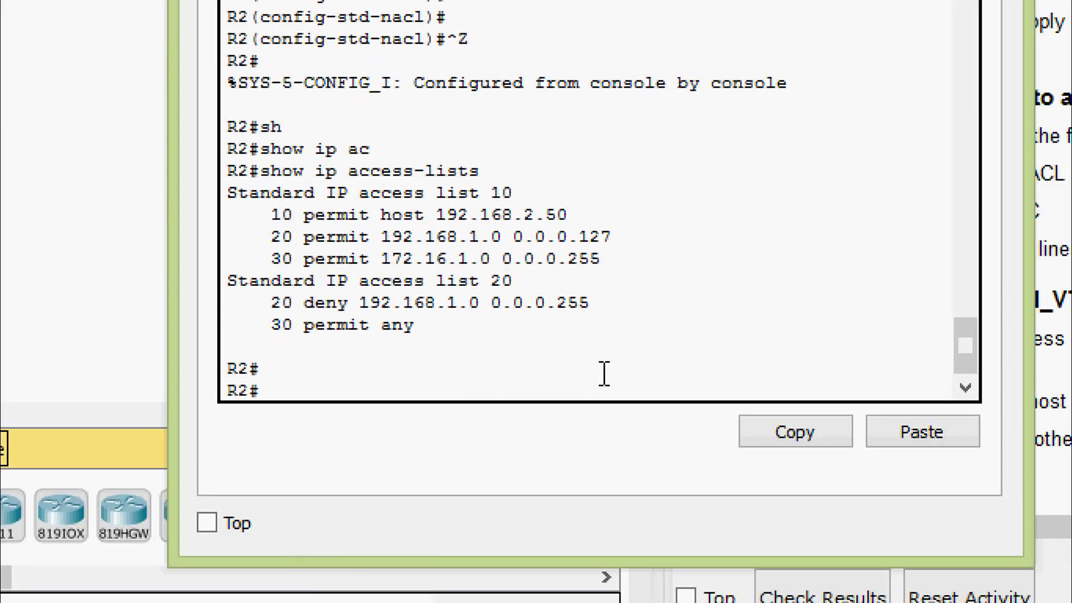
key("Return")
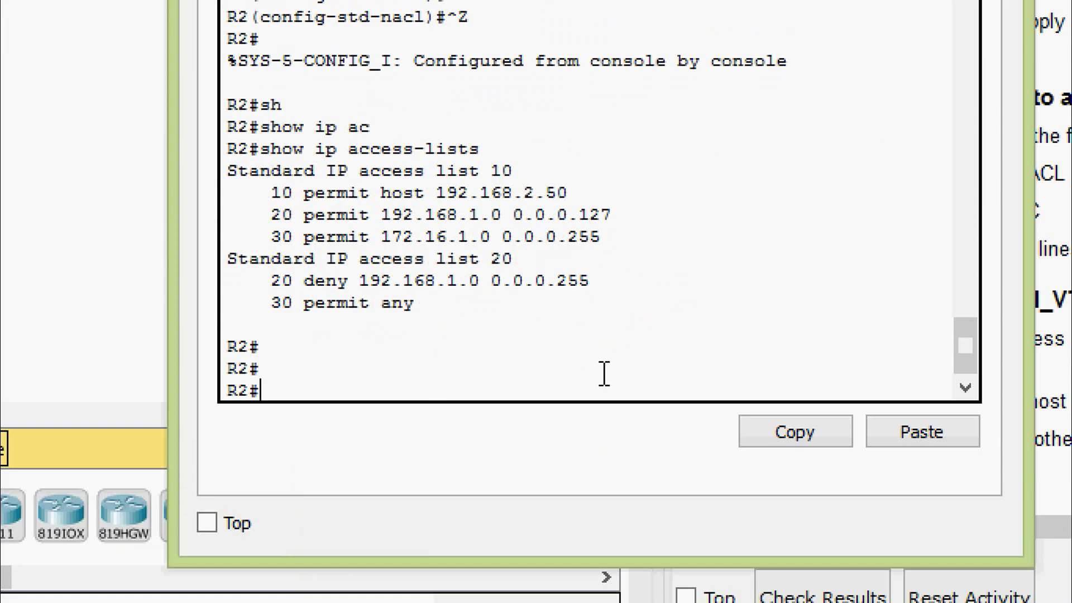
type("conf")
key("Tab")
type("t")
key("Tab")
key("Return")
key("Return")
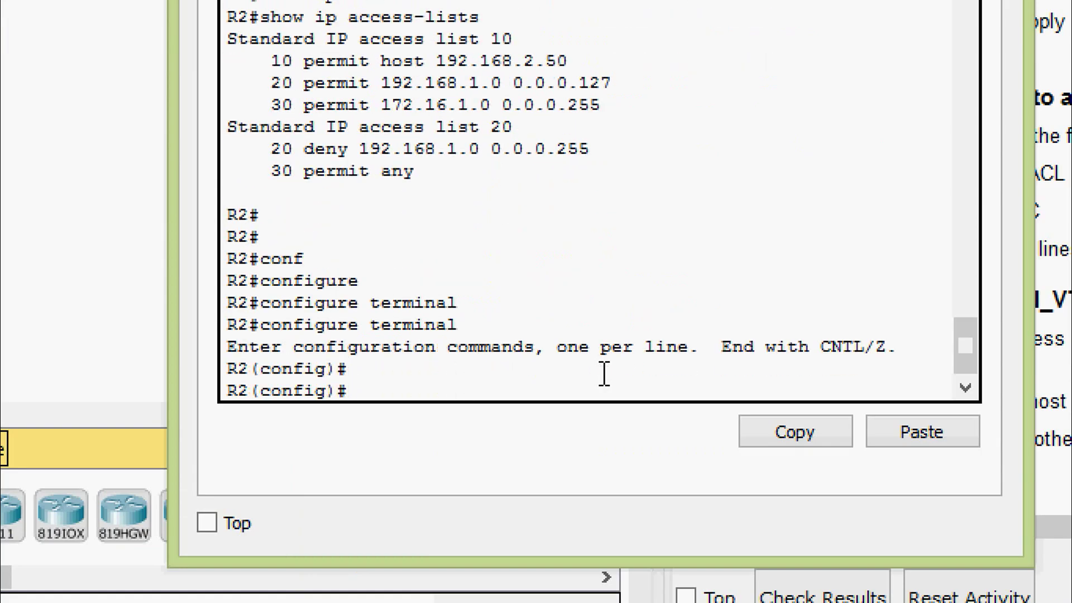
type("ip ac")
key("Tab")
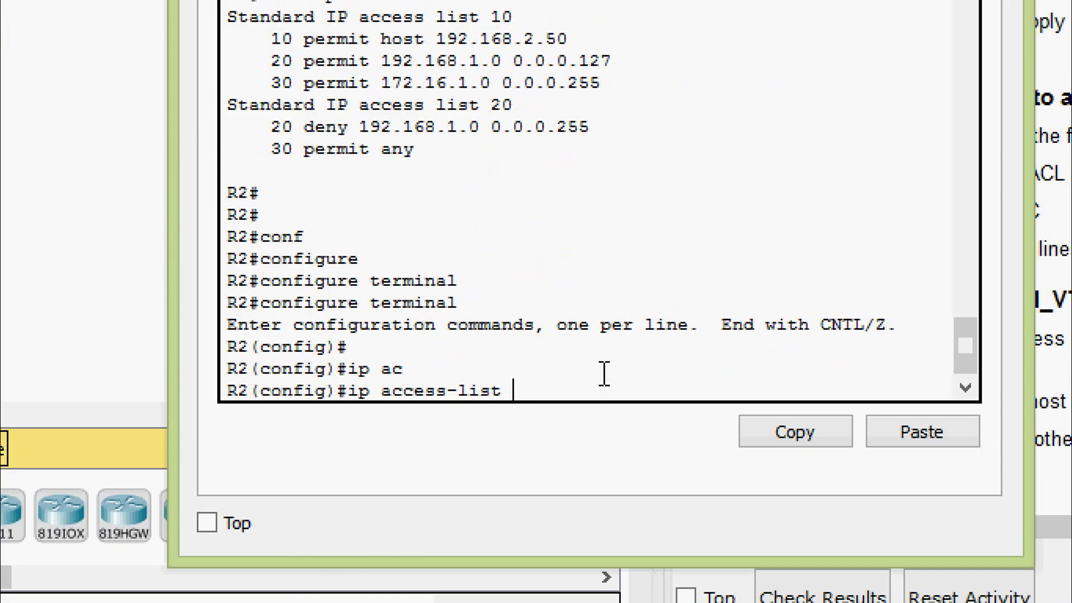
type("?st")
key("Tab")
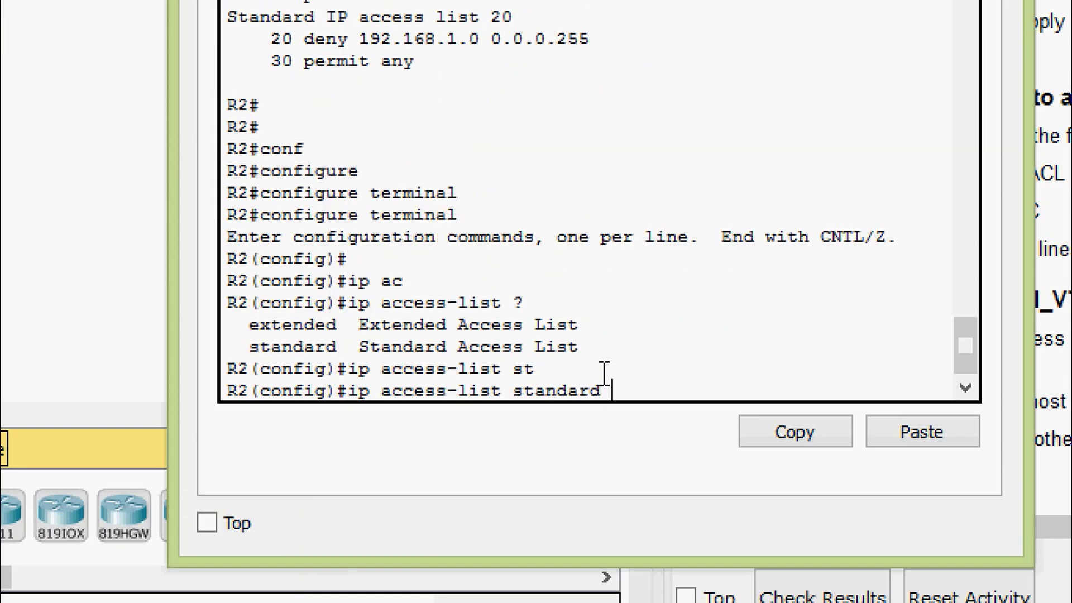
type("?")
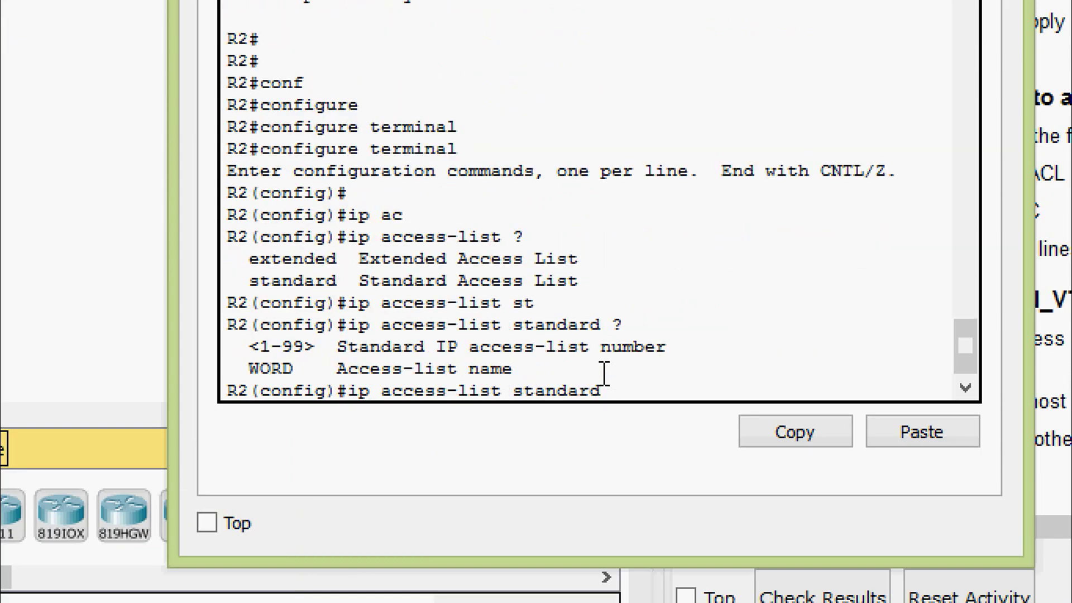
type("20")
key("Return")
key("Return")
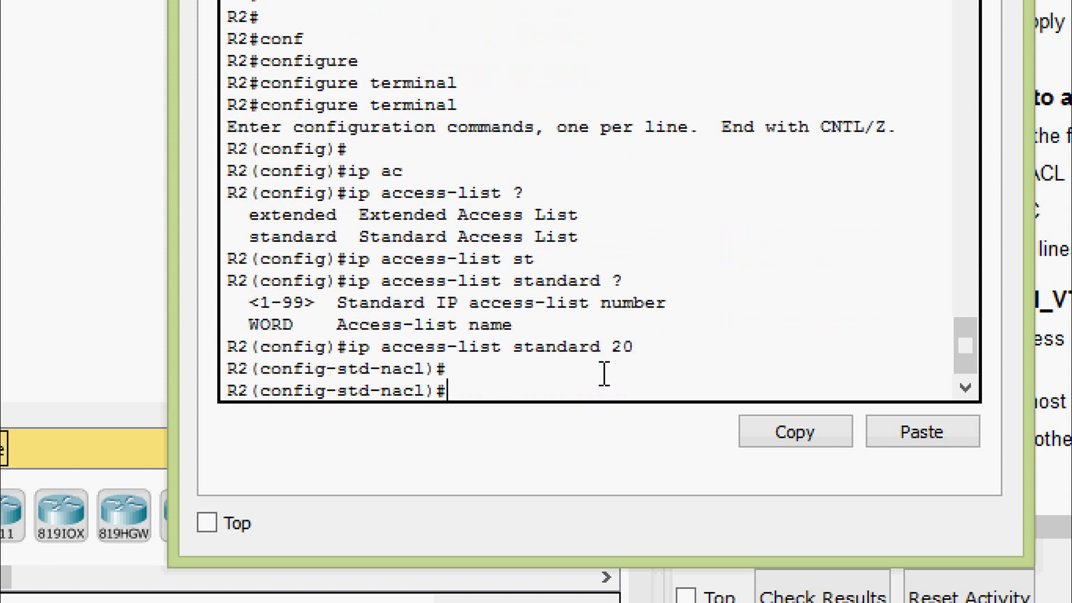
Add entry 10 permitting host 192.168.1.100 to access list 20.
type("?")
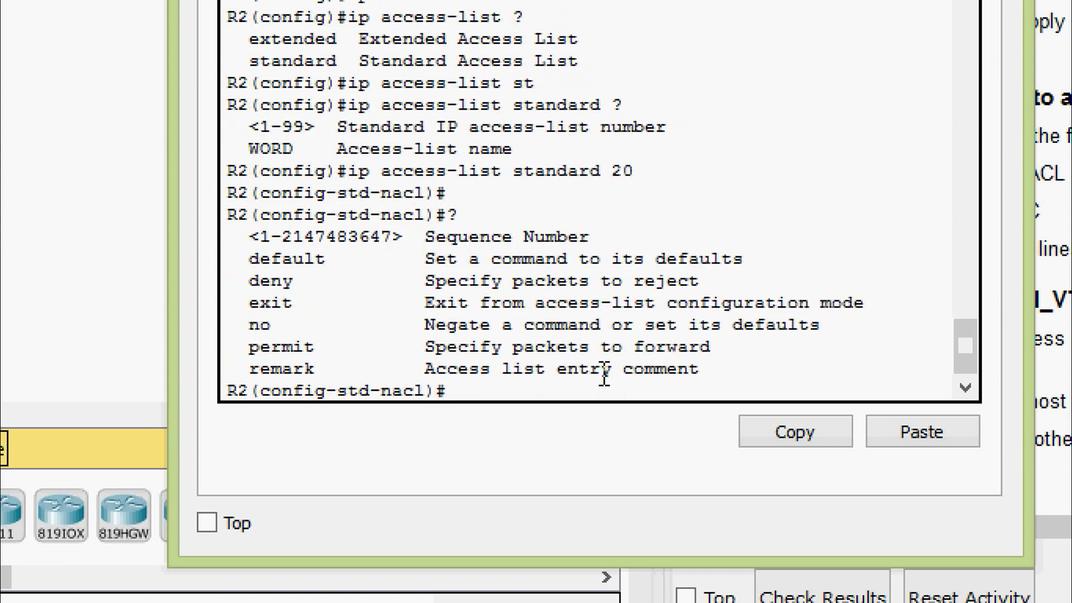
type("10 ?")
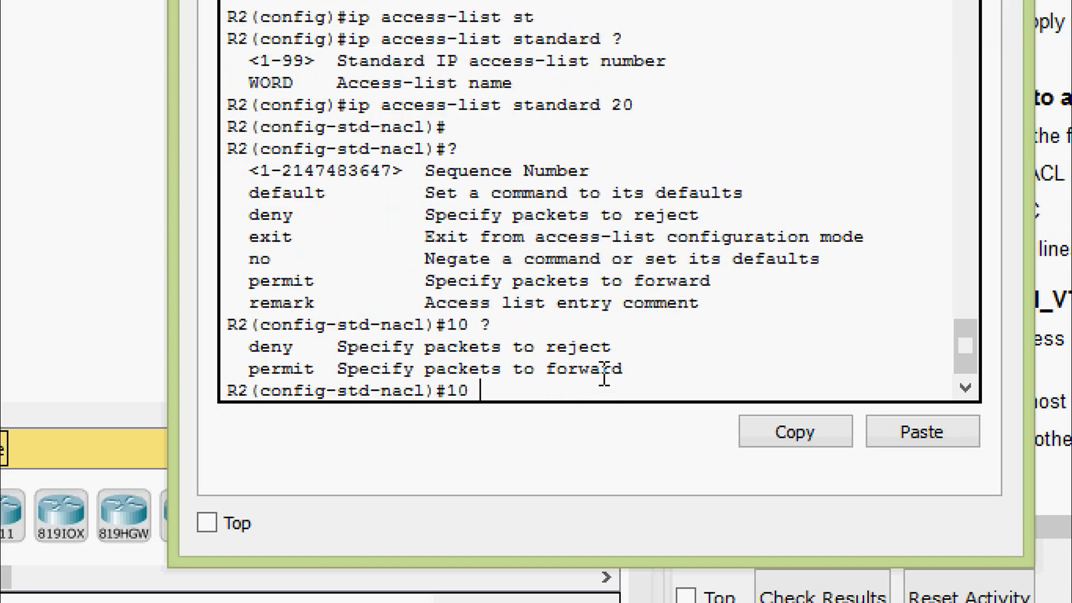
type("per")
key("Tab")
type("how")
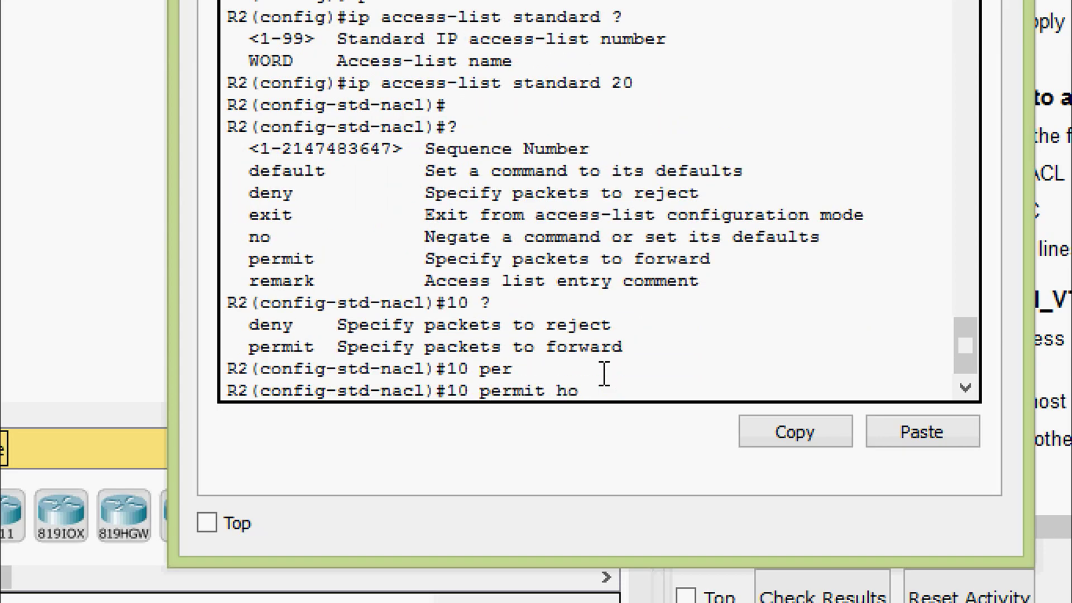
key("Tab")
key("BackSpace")
type("s")
key("Tab")
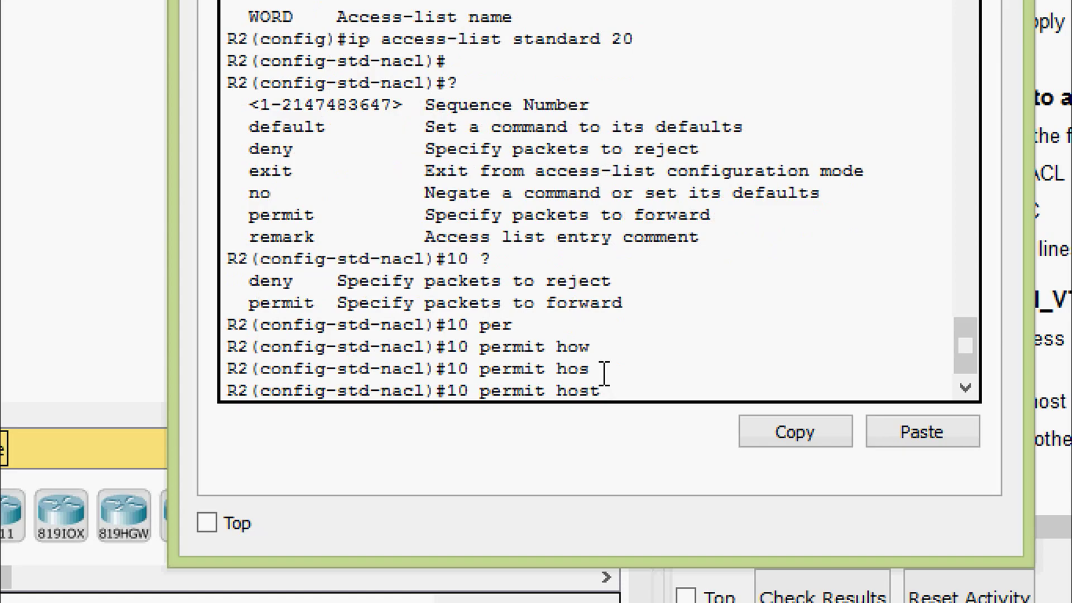
type("192.168.1.100")
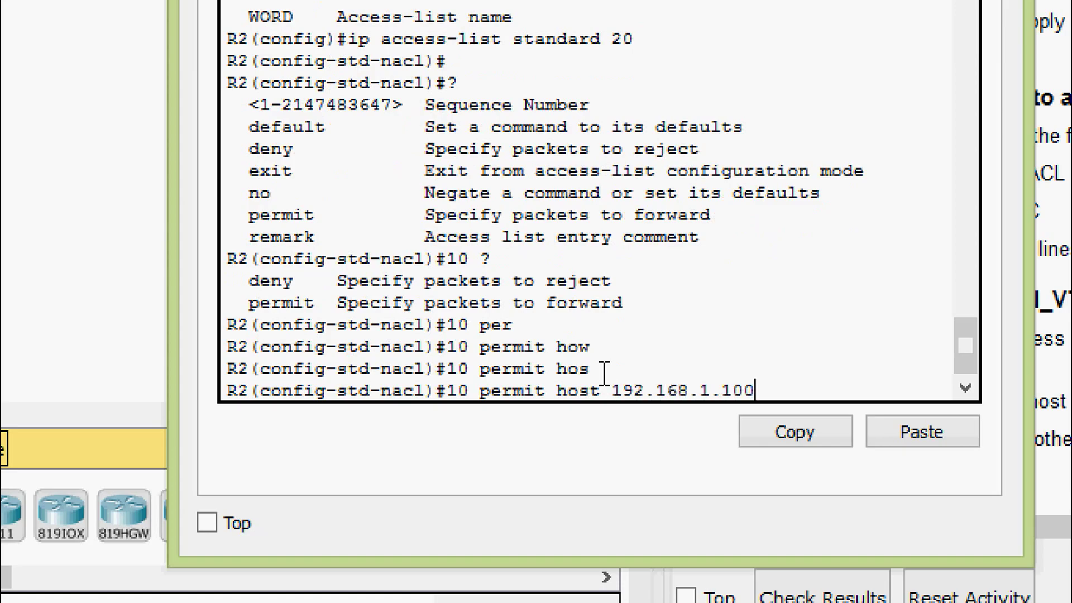
key("Return")
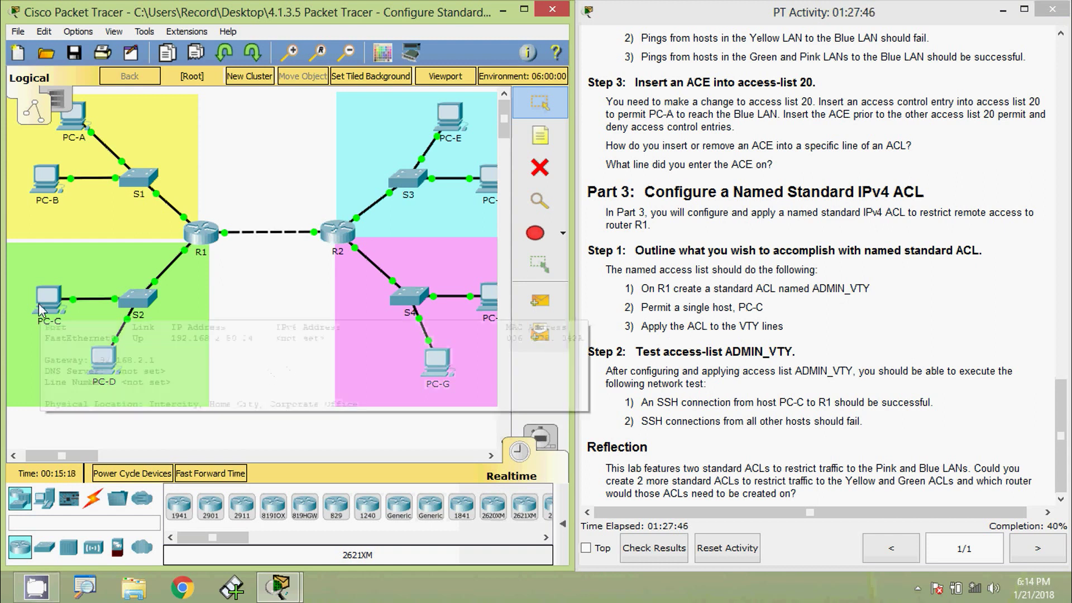
Select PC-C's IP address 192.168.2.50 in IP Configuration, then close PC-C's window.
mouse_move(38, 303)
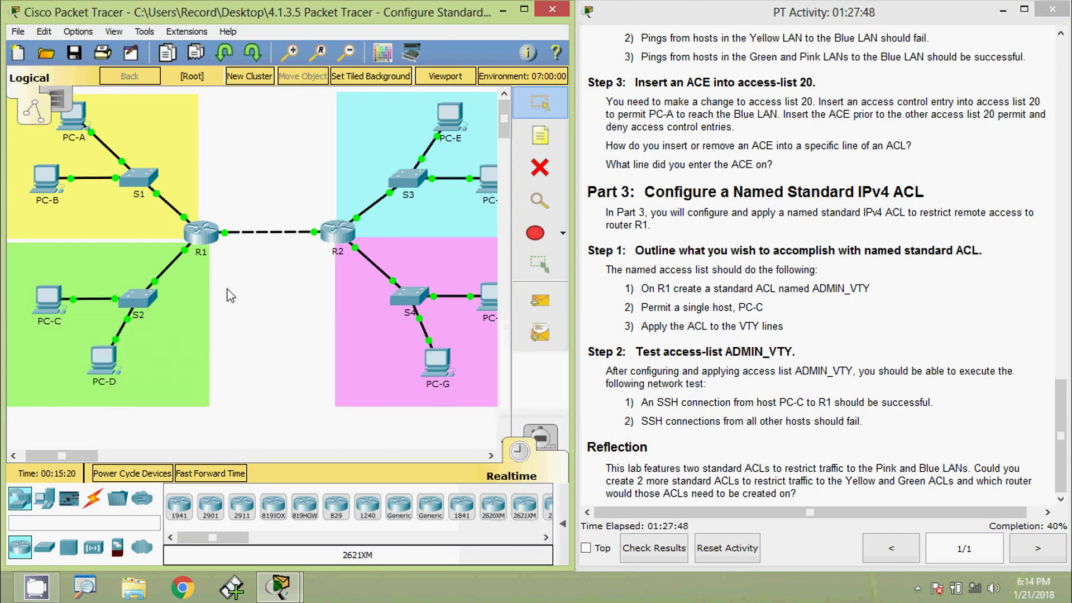
left_click(49, 307)
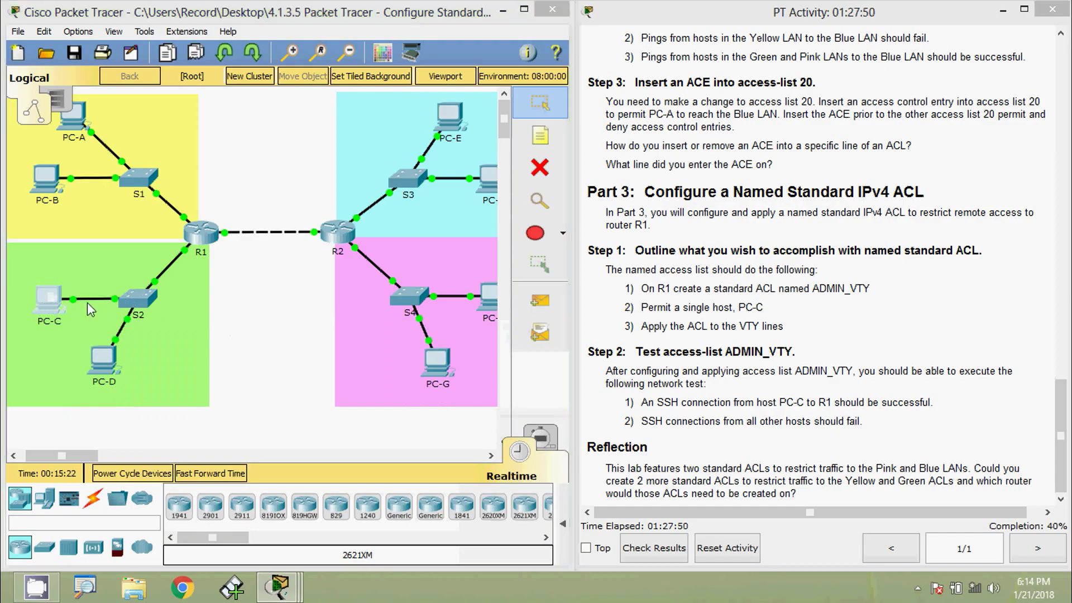
left_click(334, 143)
left_click(289, 184)
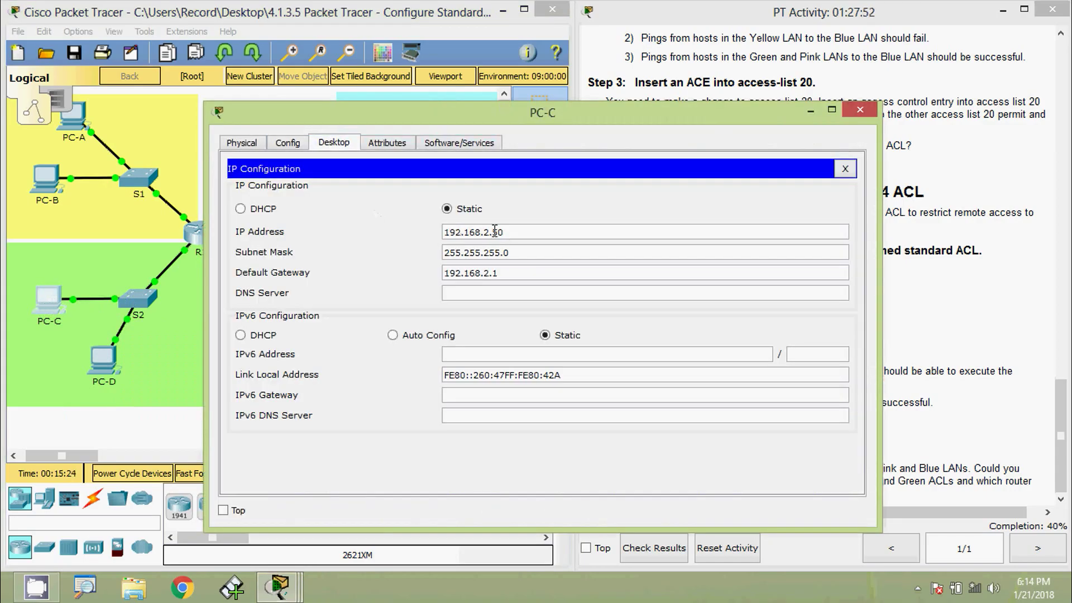
left_click_drag(511, 232, 403, 237)
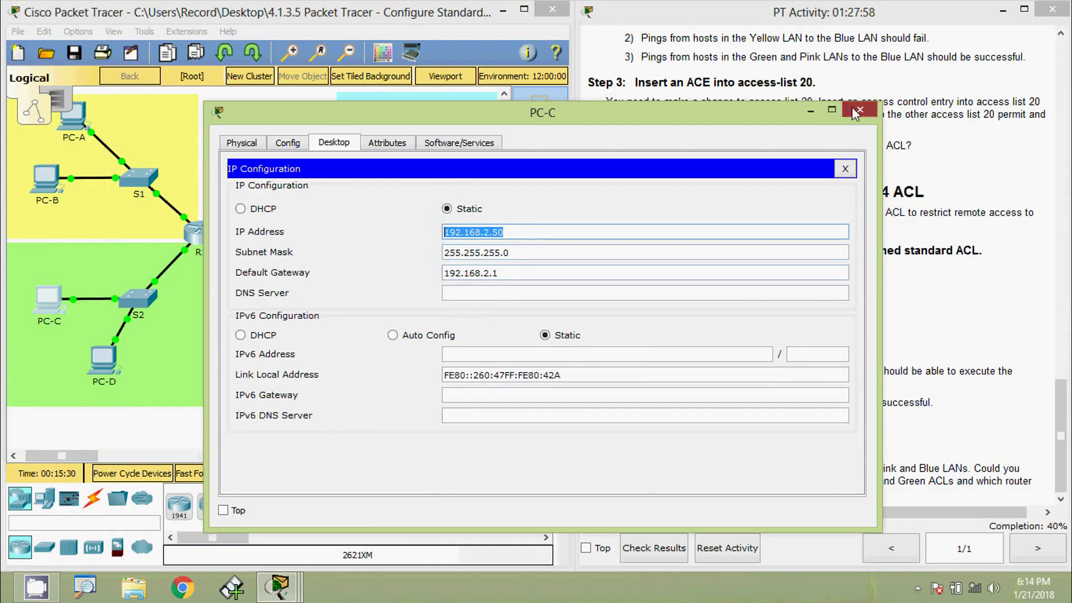
left_click(848, 165)
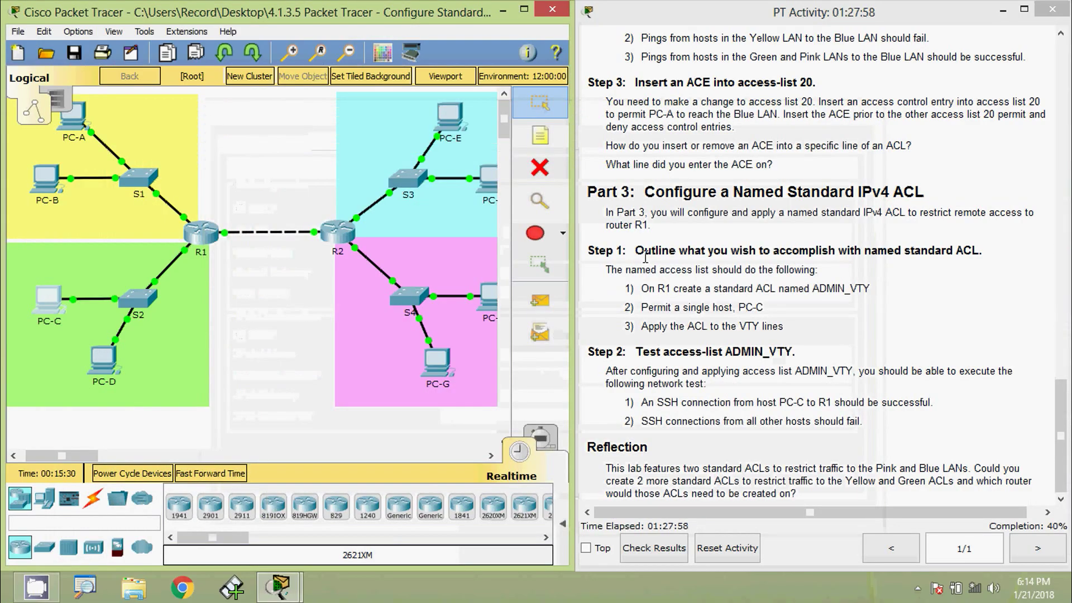
Open R1's CLI, log in as admin01, and enter privileged mode with enable.
left_click(202, 232)
left_click(449, 142)
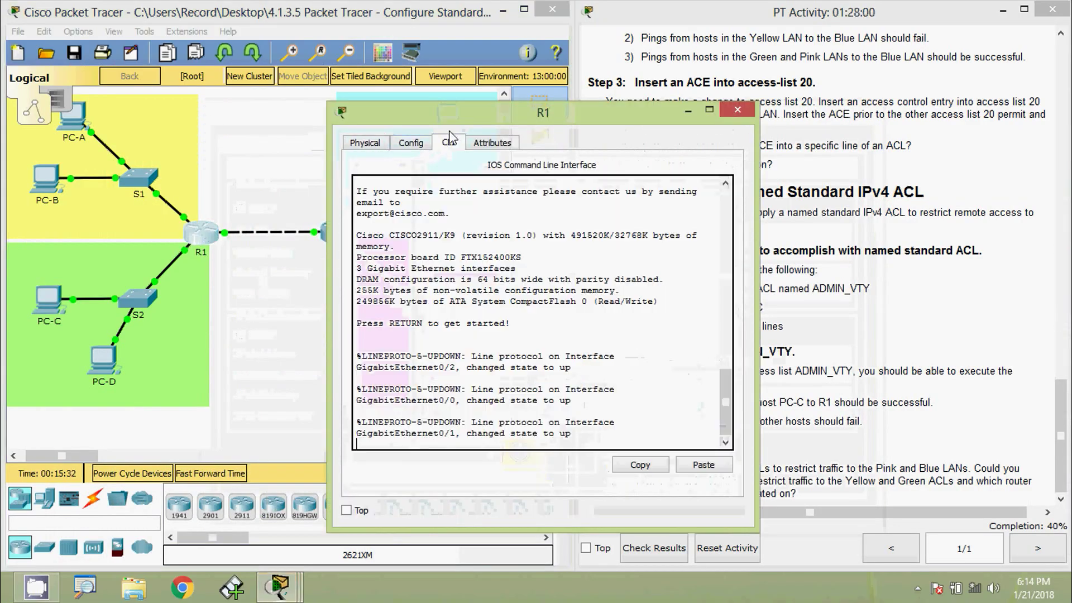
left_click_drag(460, 115, 516, 60)
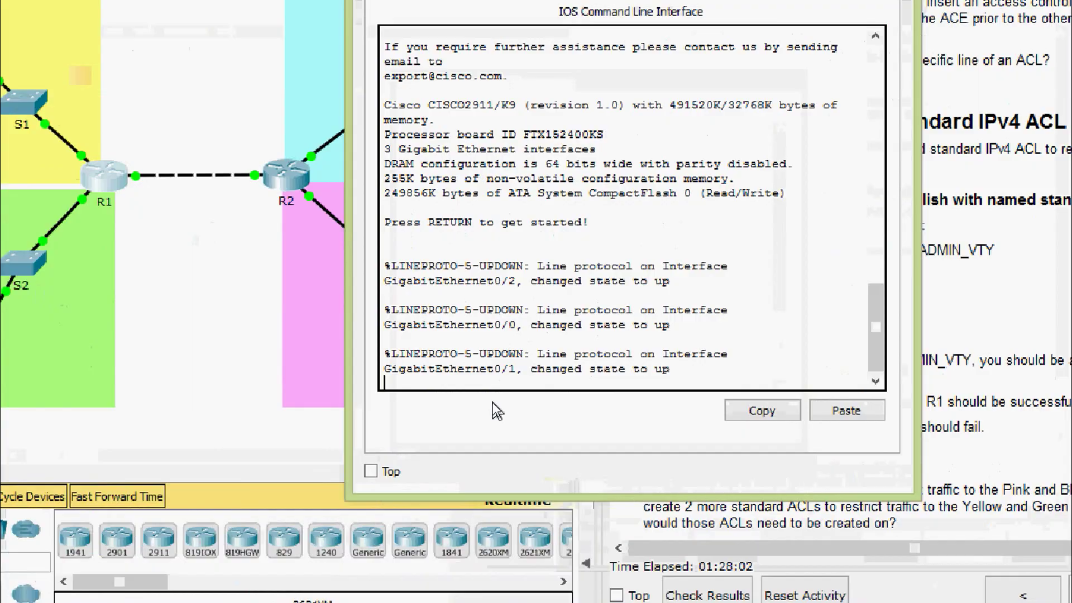
key("Return")
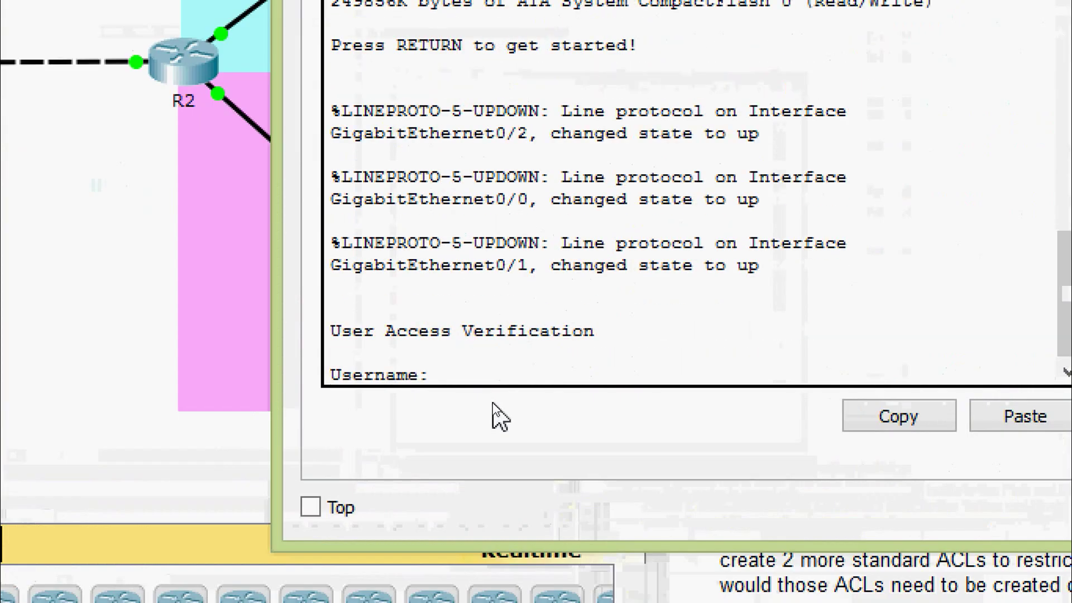
type("admin01")
key("Return")
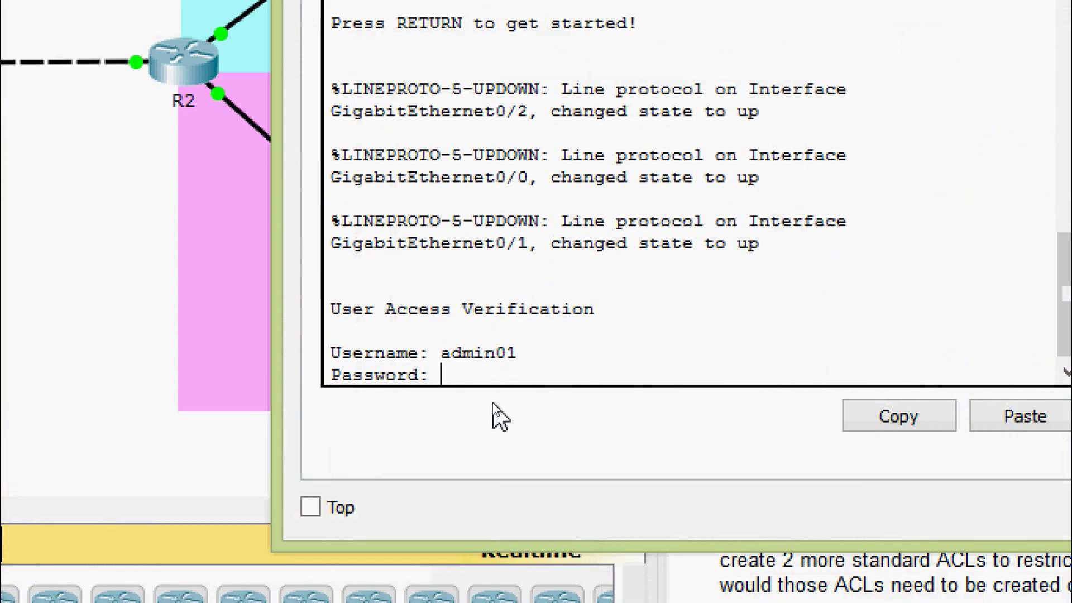
key("Return")
type("ena")
key("Tab")
key("Return")
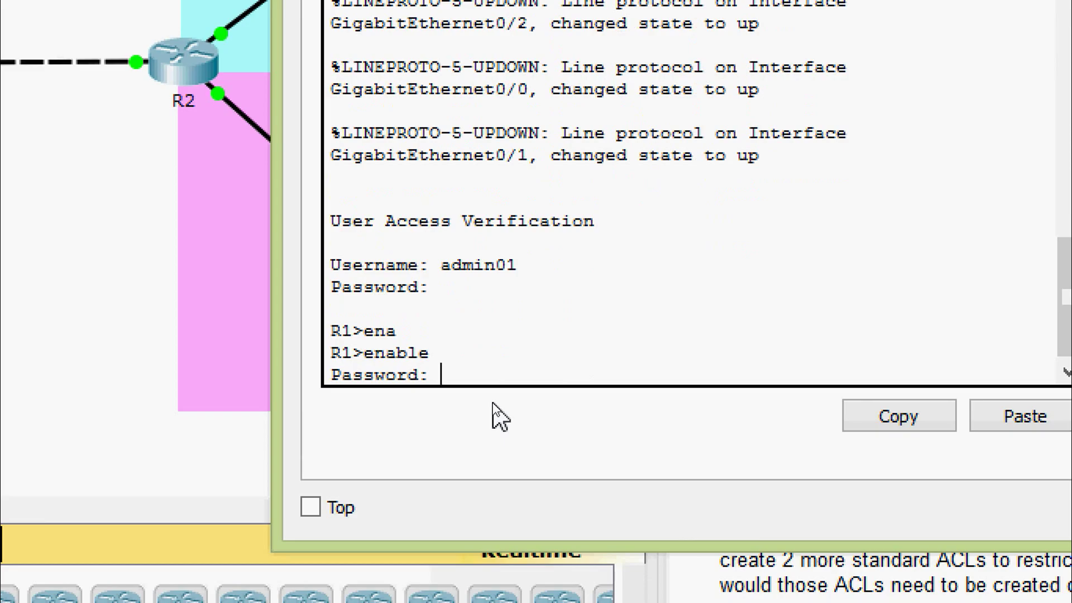
key("Return")
Enter configure terminal and create the standard access list ADMIN_VTY.
key("Return")
type("conf")
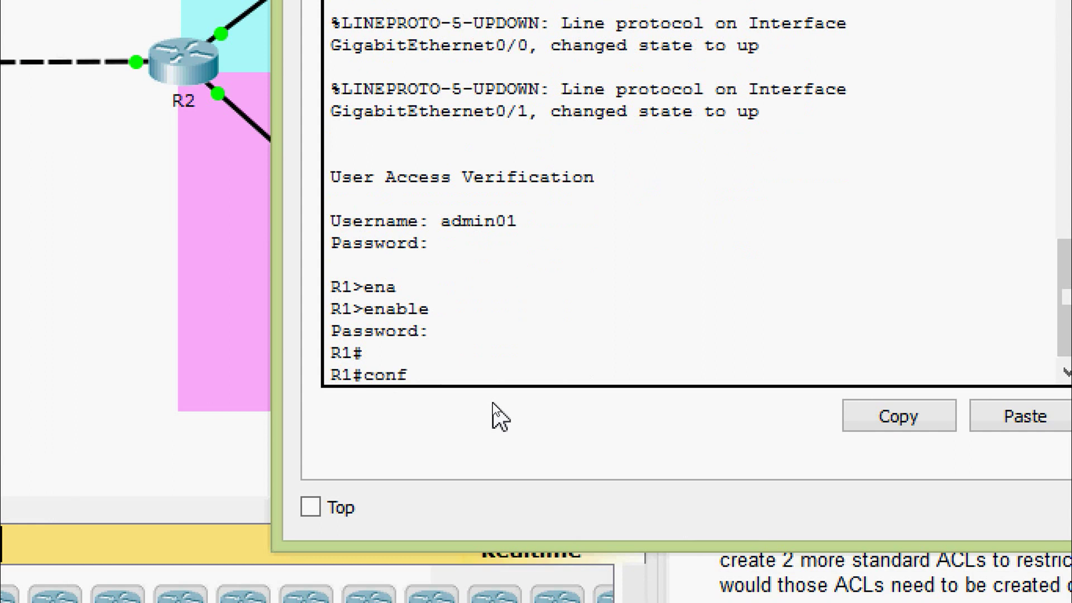
key("Tab")
key("Tab")
key("Return")
key("Return")
key("Return")
type("ip ac")
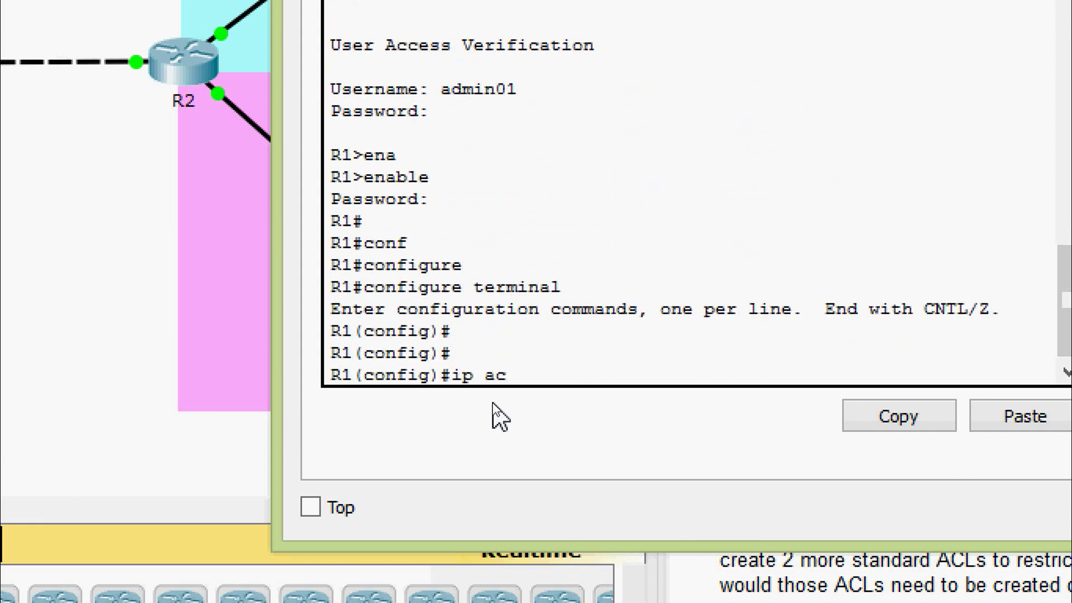
key("Tab")
type("?")
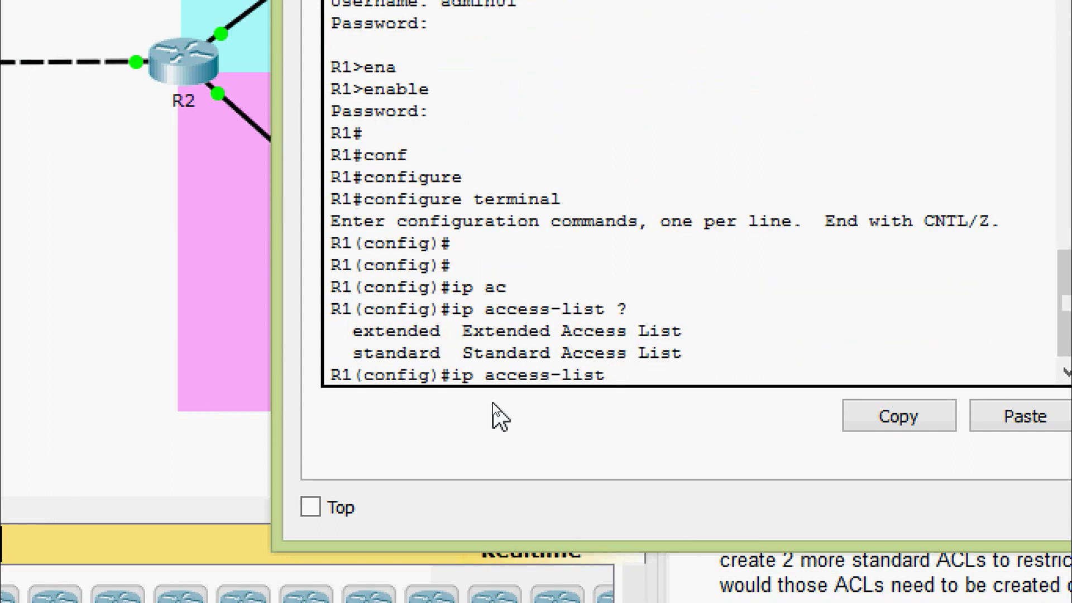
type("st")
key("Tab")
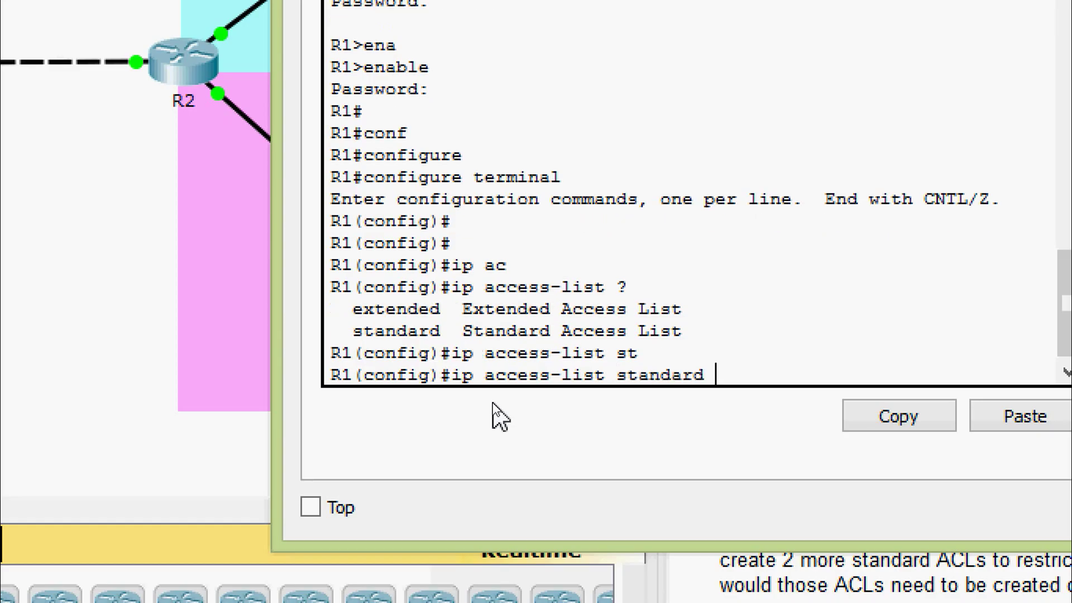
type("ADMIN_")
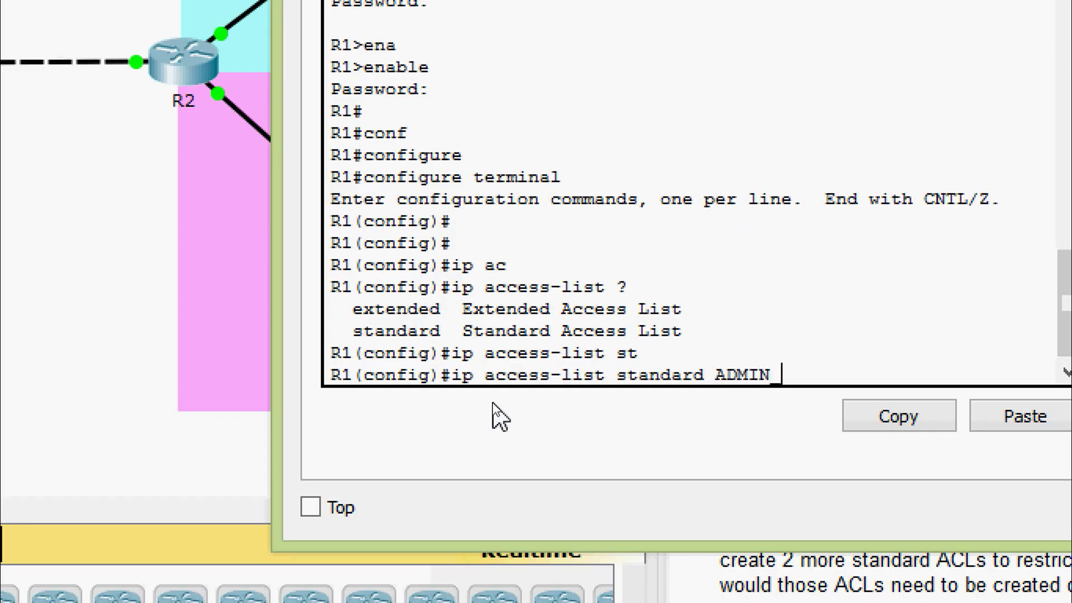
type(" VTY")
key("Return")
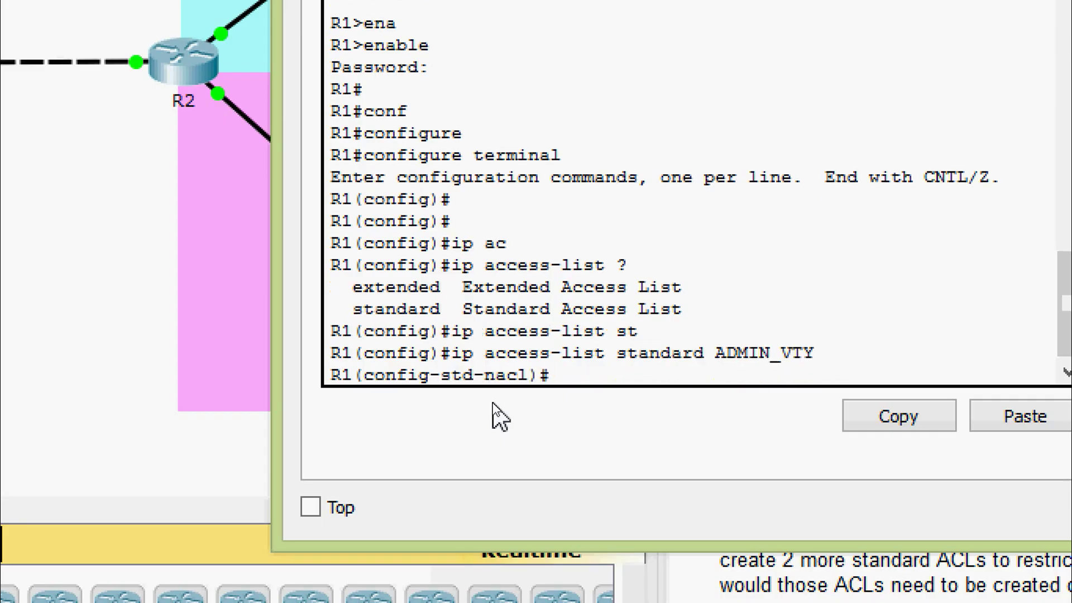
Add 'permit 192.168.2.50' to ADMIN_VTY and exit the access-list configuration.
type("perm")
key("Tab")
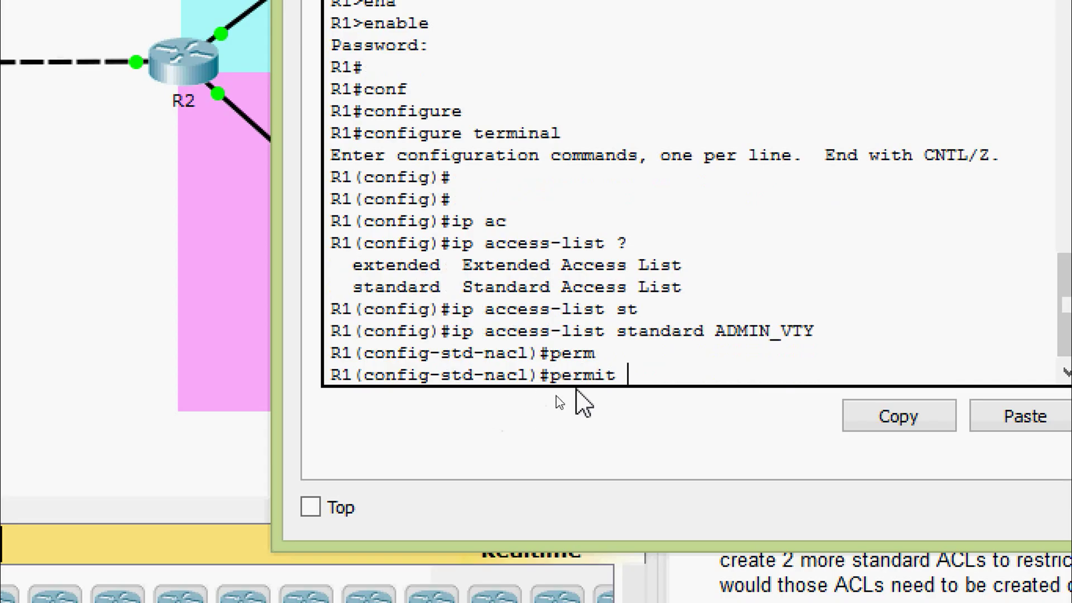
right_click(659, 383)
left_click(692, 436)
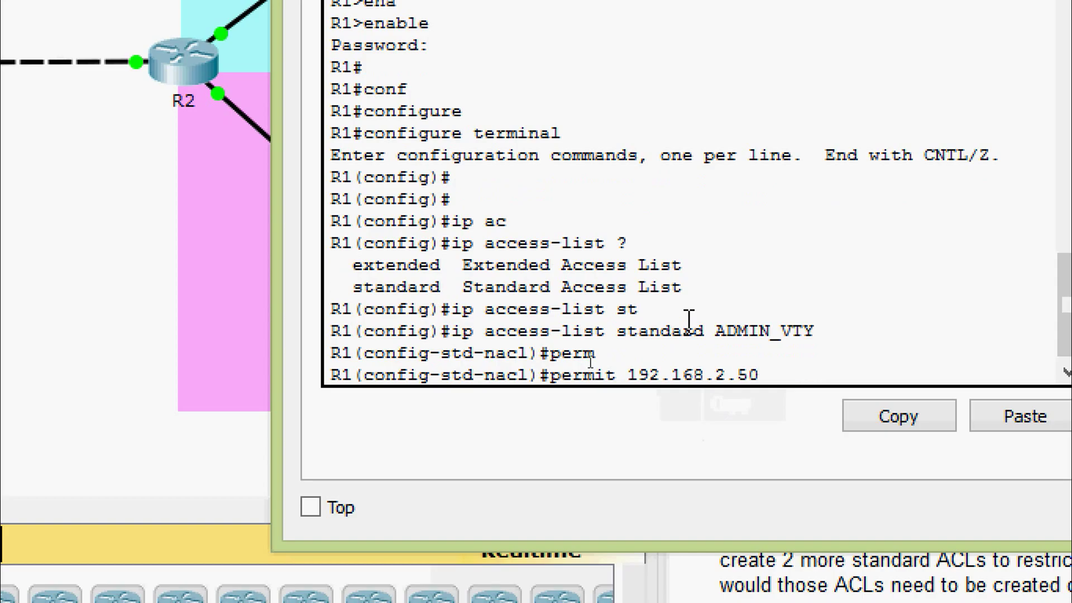
key("Return")
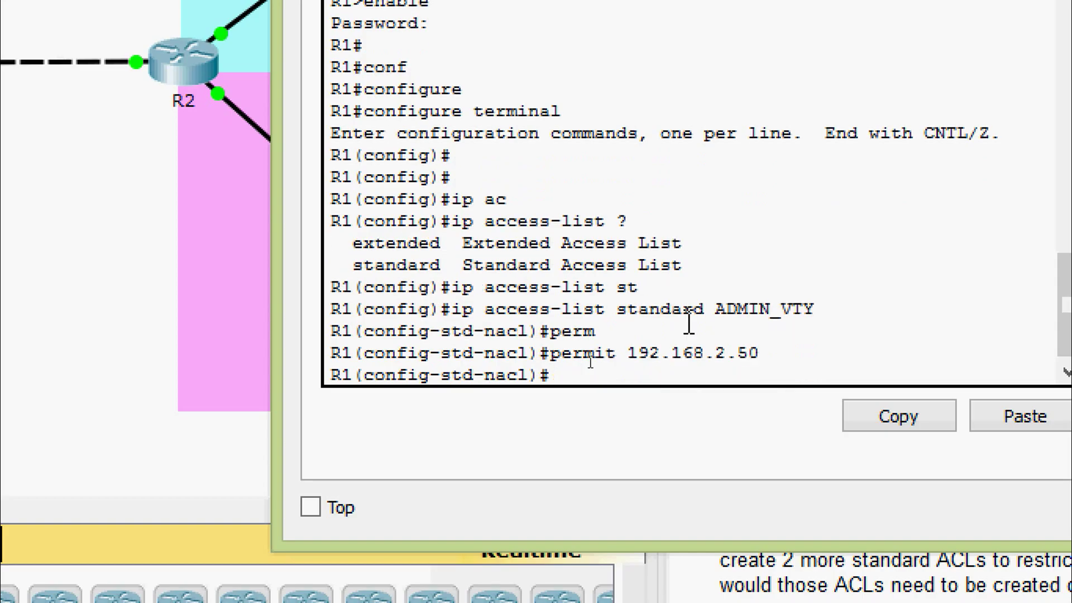
type("exit")
key("Return")
key("Return")
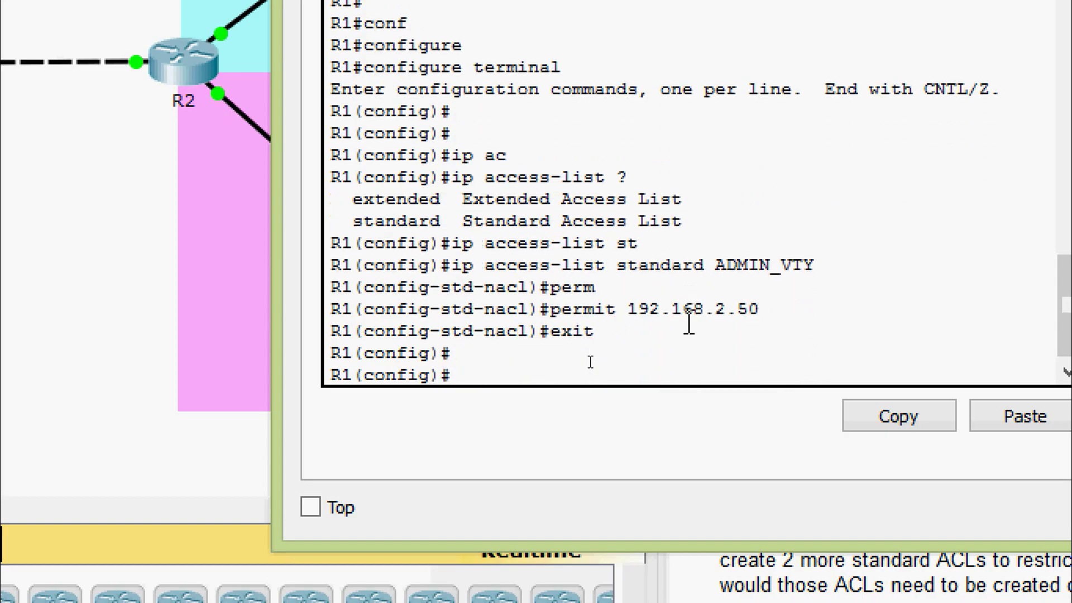
Apply access-class ADMIN_VTY inbound on line vty 0 4.
type("line")
key("Tab")
type("vt")
key("Tab")
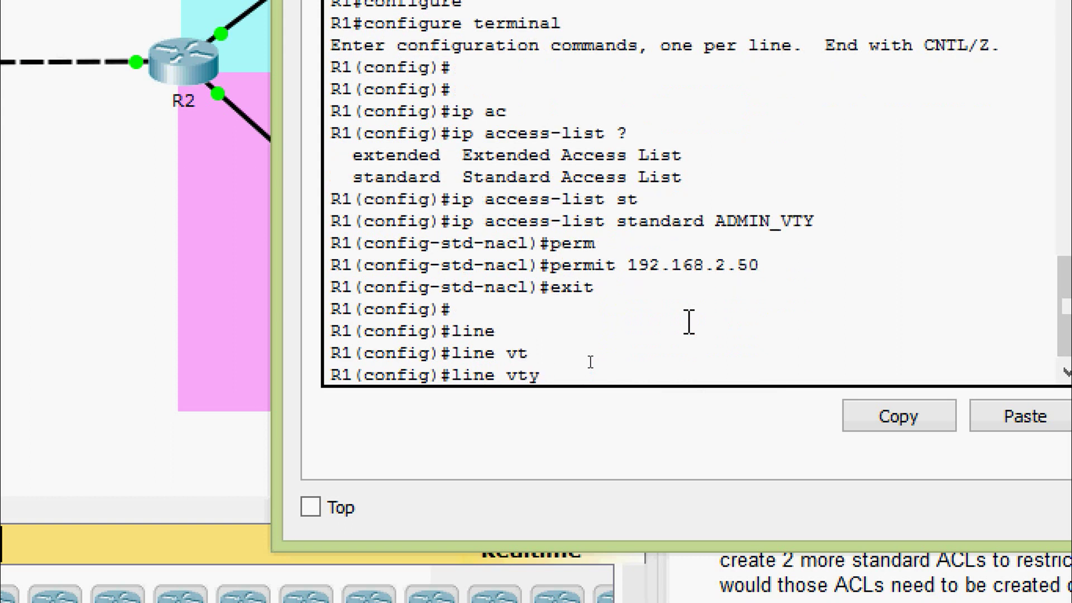
type("0 4")
key("Return")
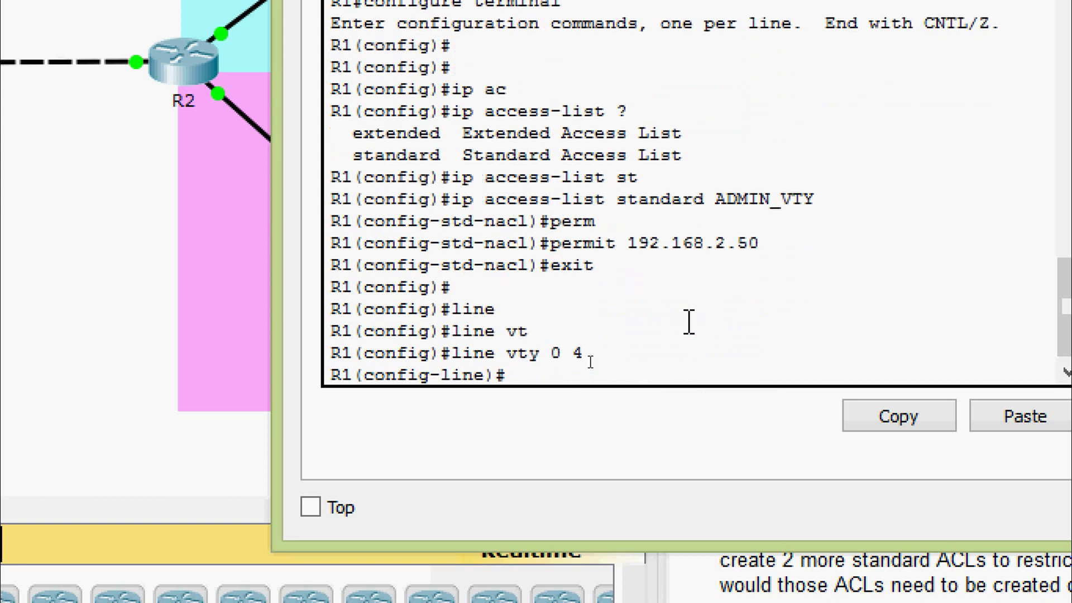
type("ac")
key("Tab")
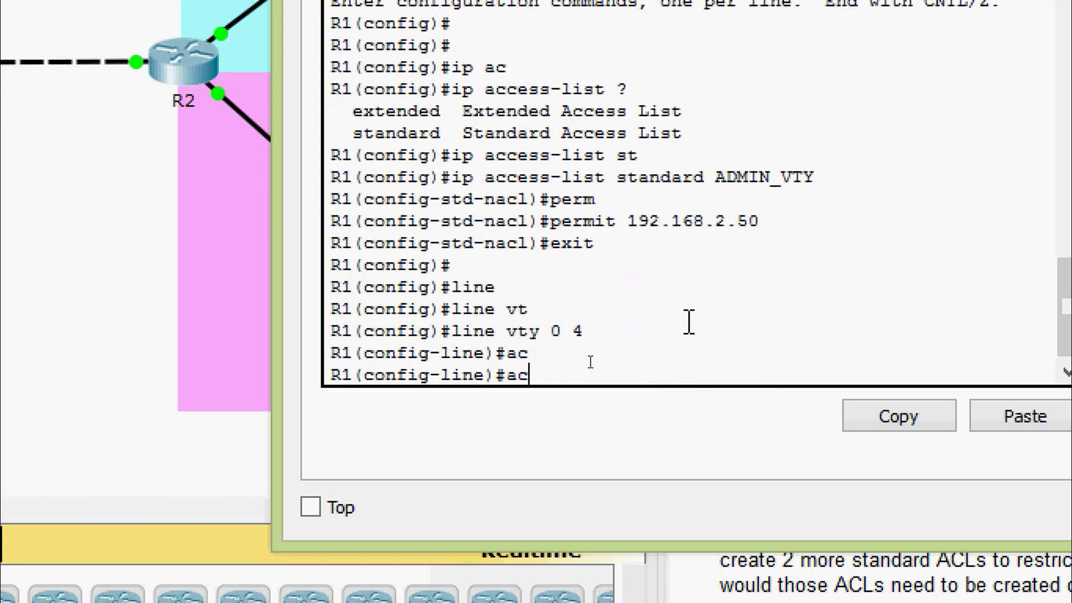
type("cess-")
key("Tab")
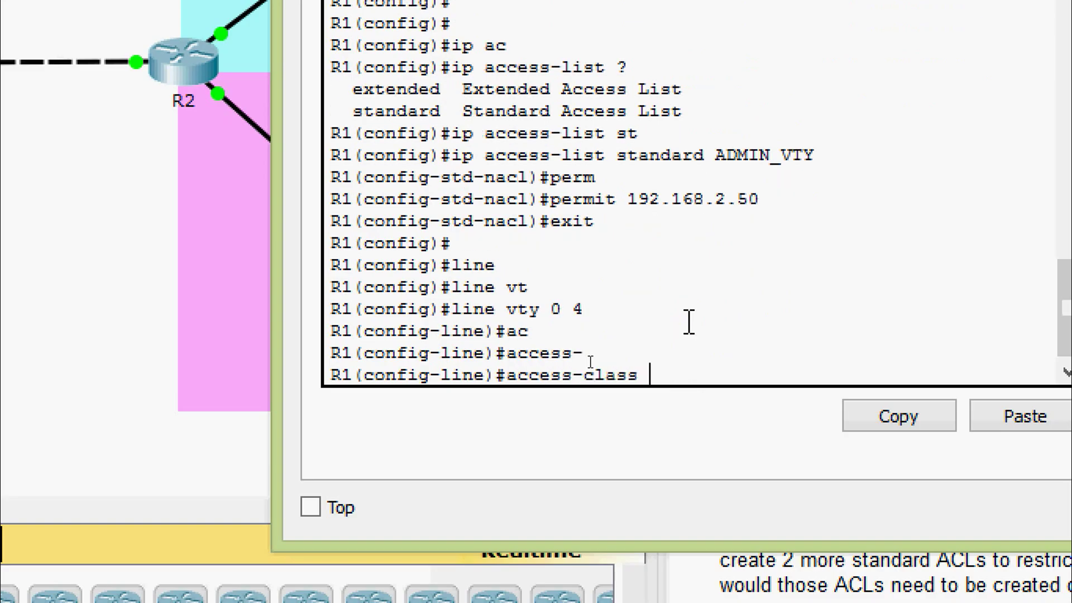
type("?")
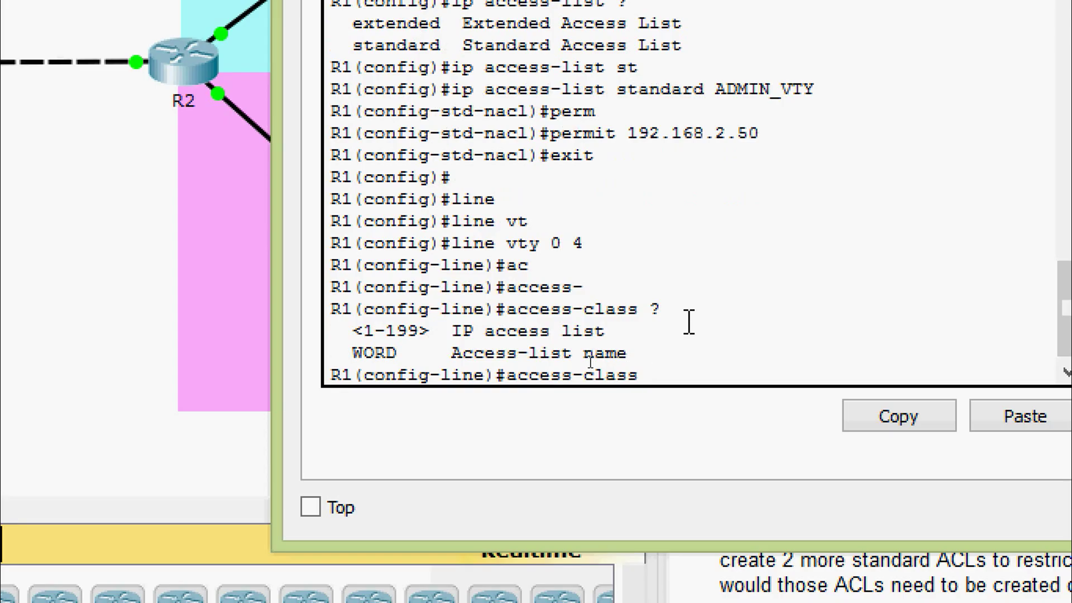
type("ADMIN_VTY")
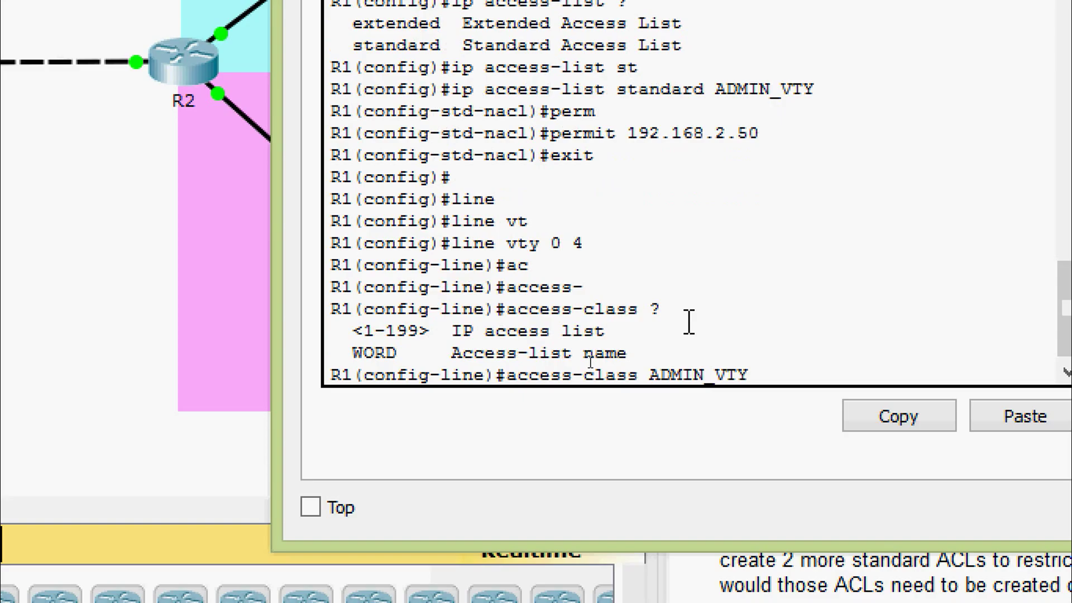
type(" ?")
type("IN")
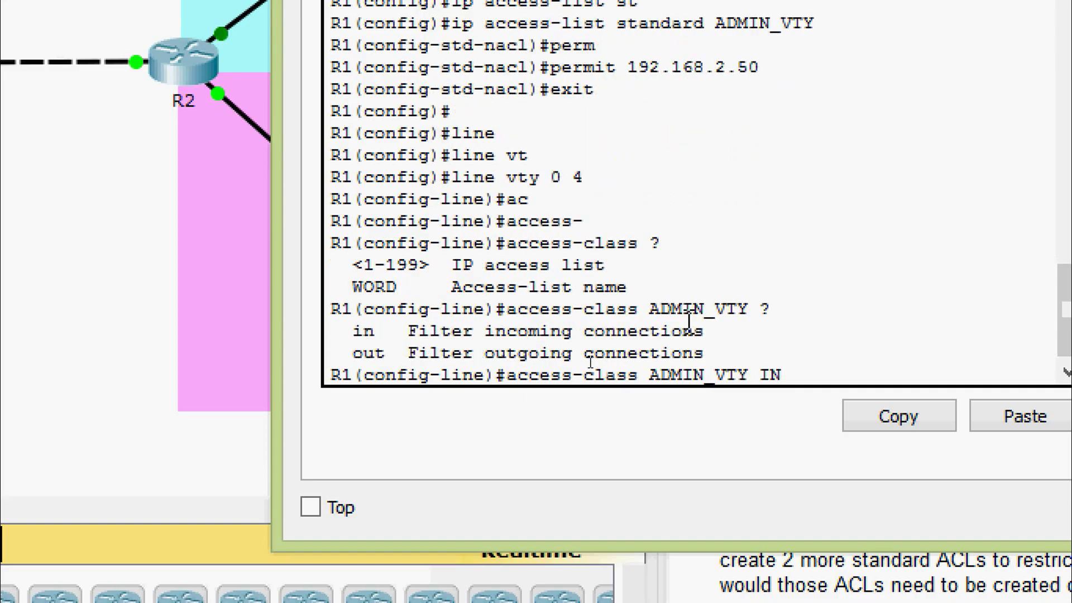
key("Tab")
key("Return")
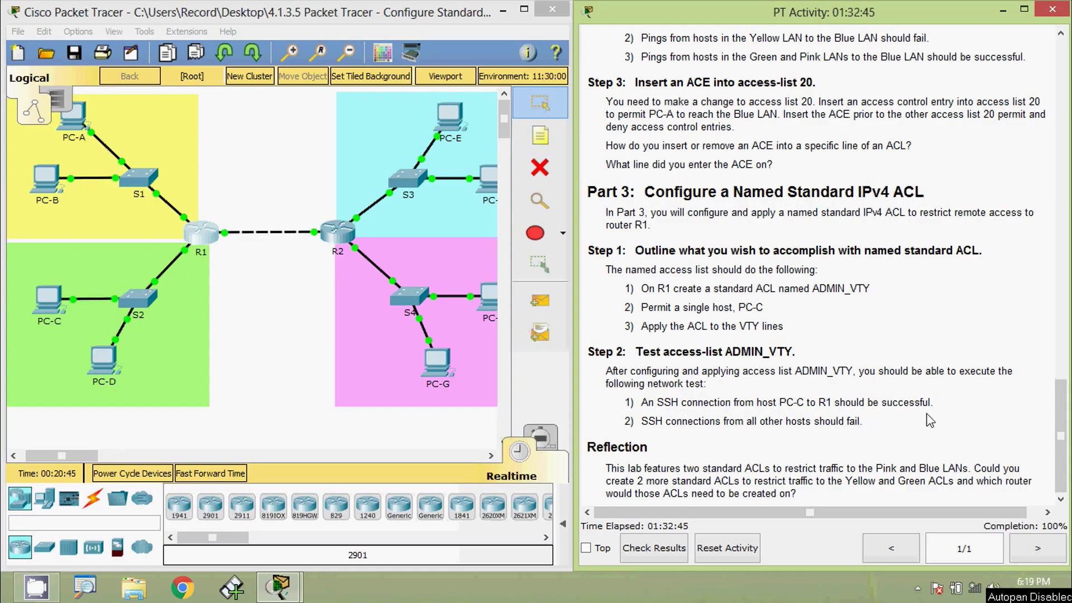
Copy R1's G0/0 address 192.168.1.1 from the addressing table.
left_click_drag(1060, 438, 1063, 358)
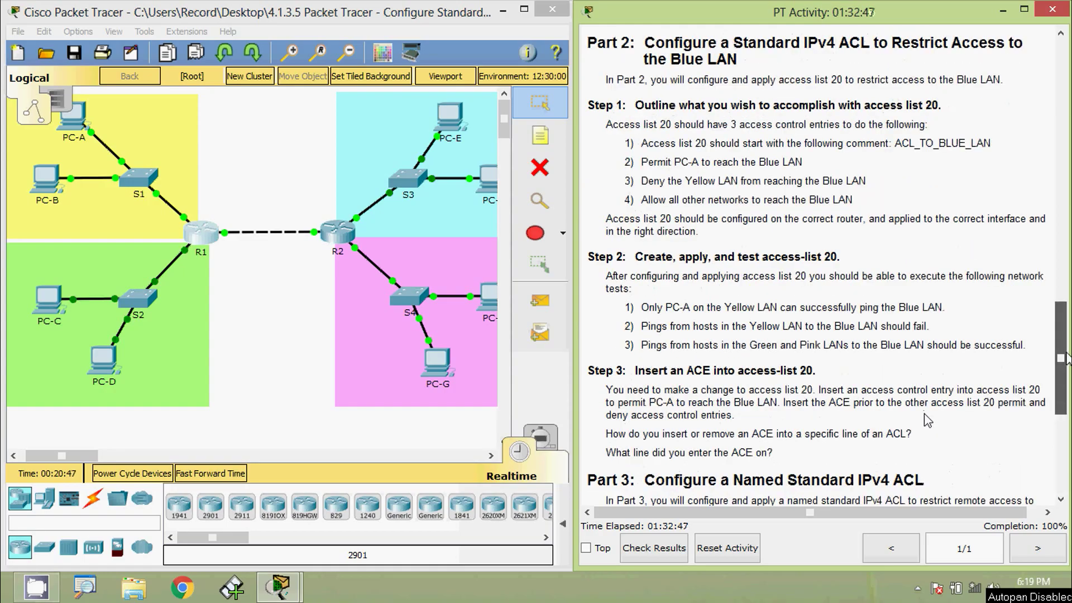
scroll(927, 420, "up", 15)
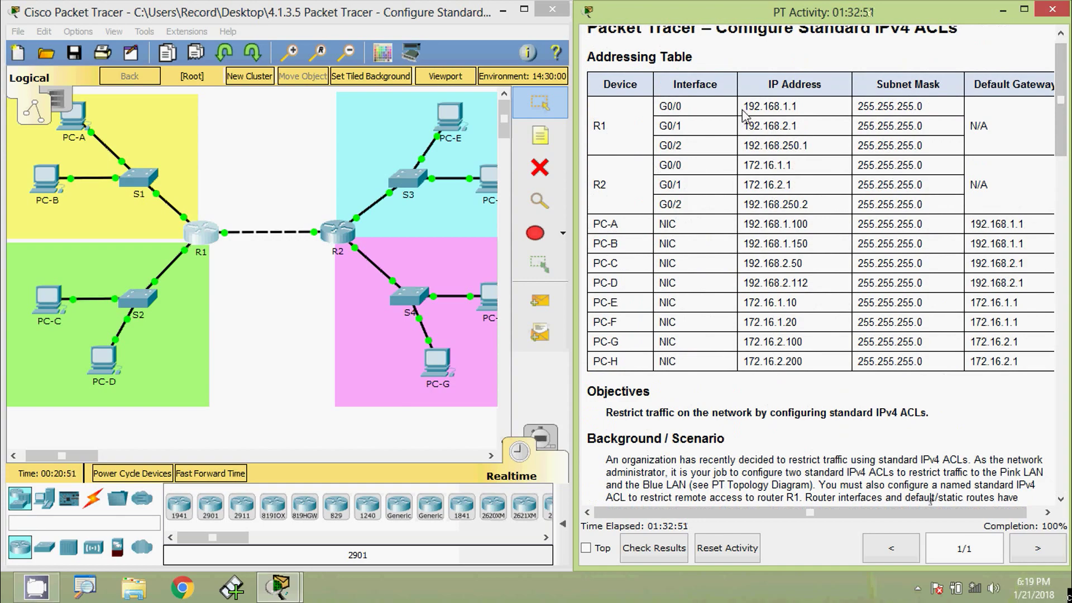
left_click_drag(743, 106, 801, 109)
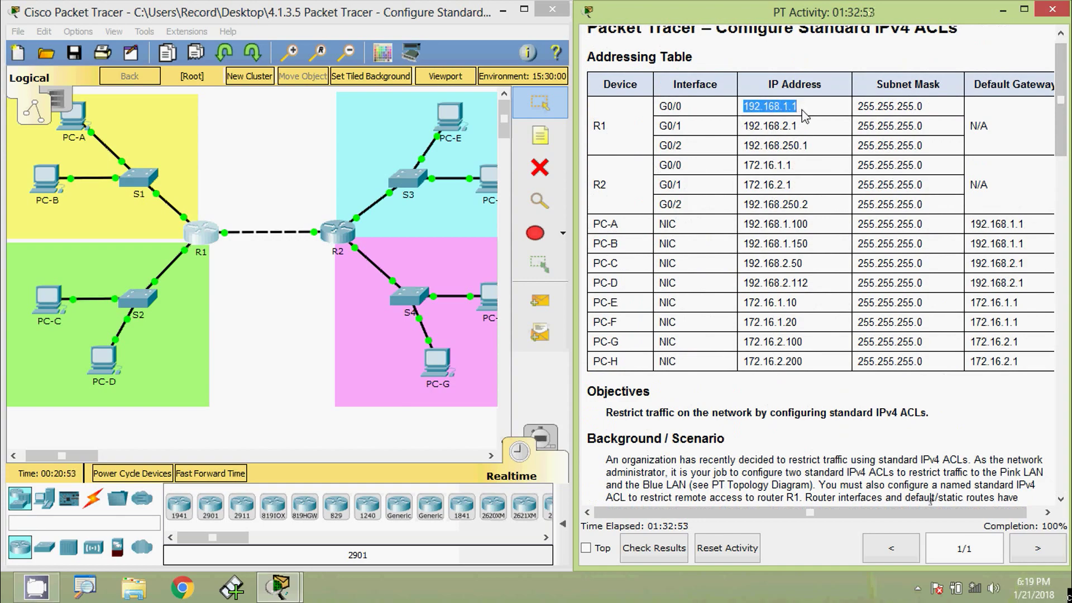
left_click(286, 311)
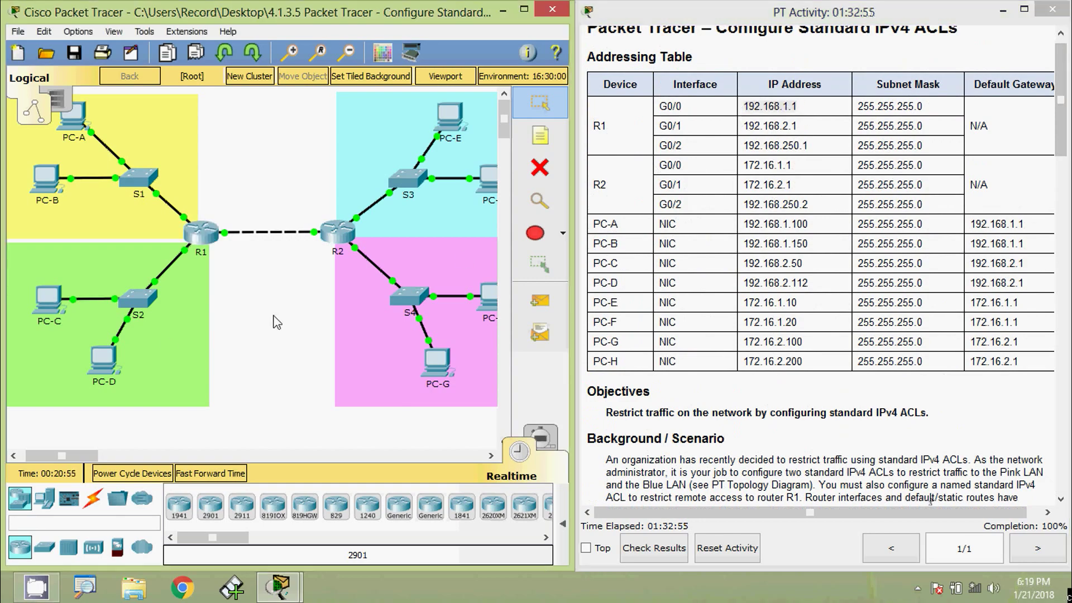
From PC-C's command prompt, run ssh -l admin01 192.168.1.1 to connect to R1.
left_click(55, 304)
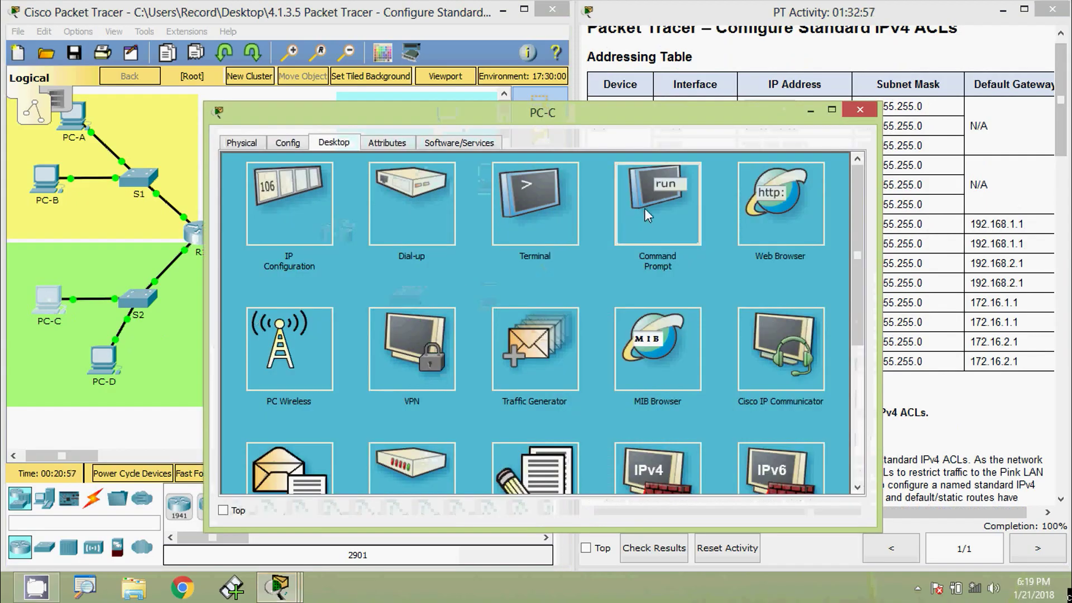
left_click(644, 209)
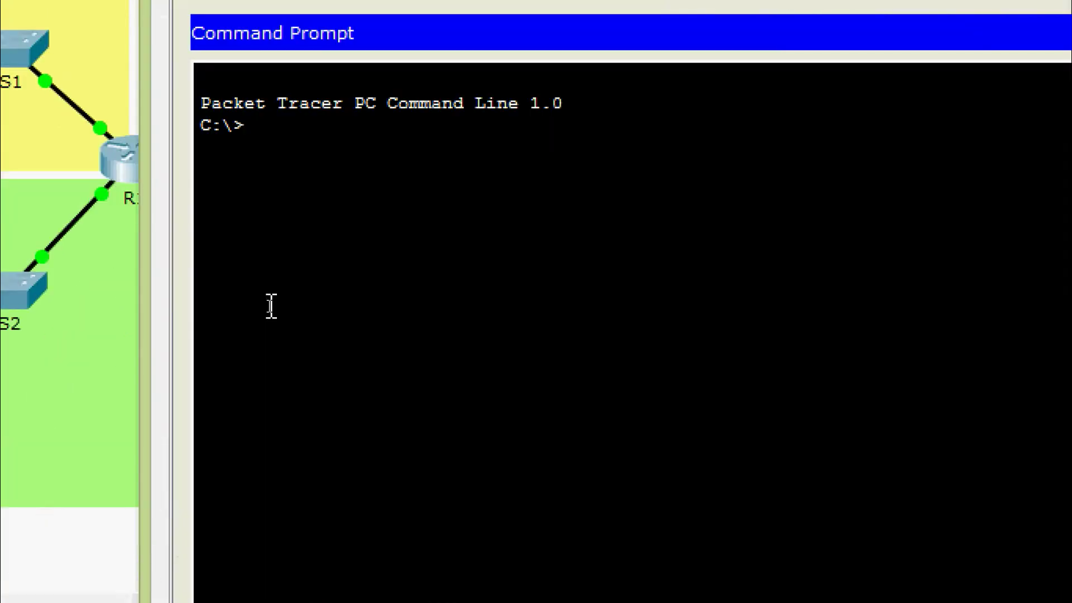
type("ssh")
key("Return")
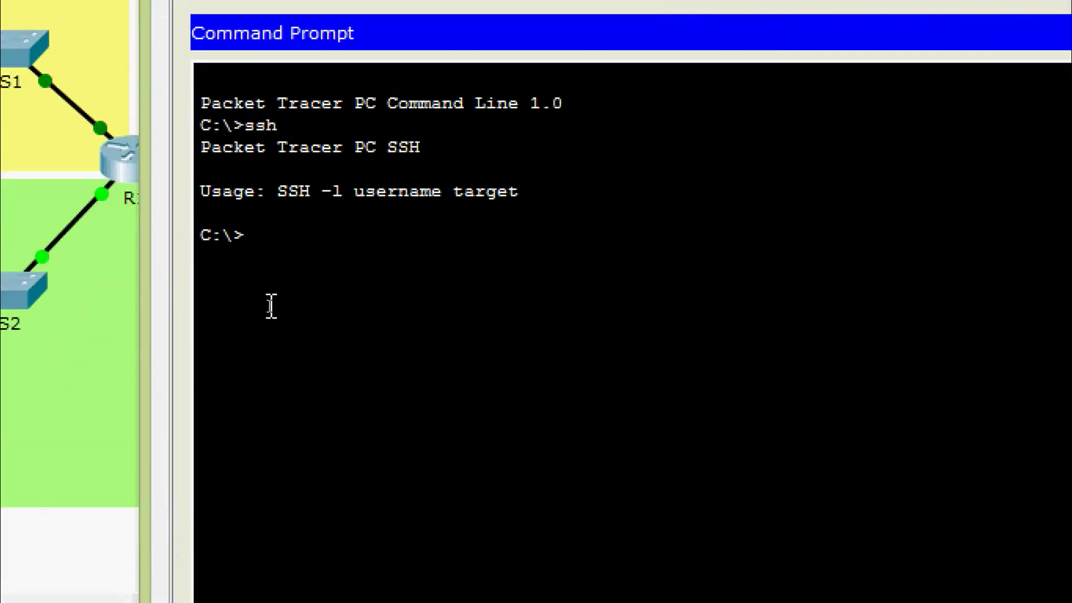
type("SSH ")
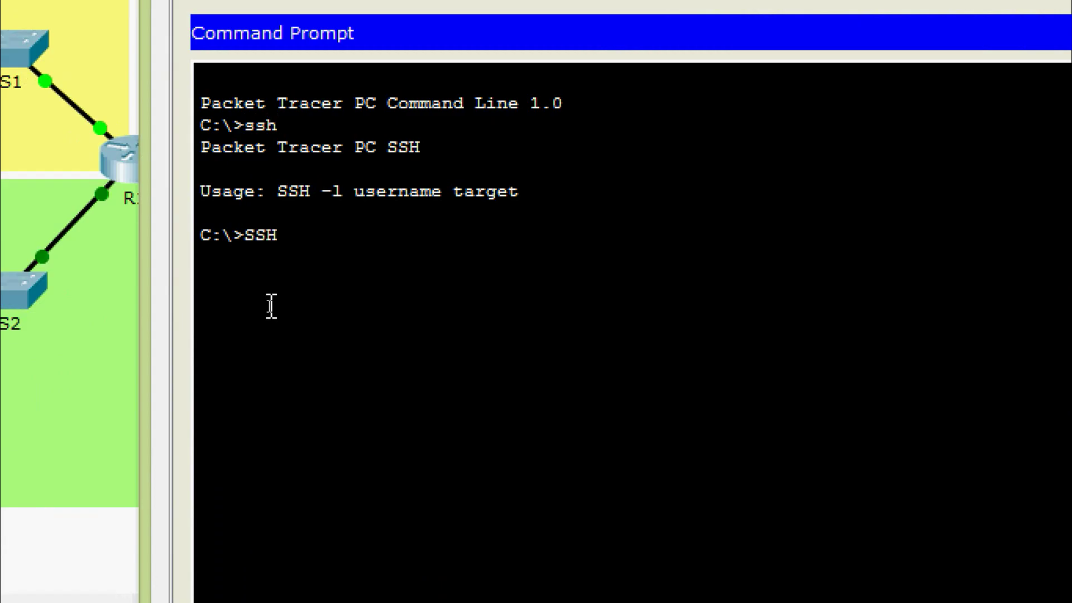
type("-L admin")
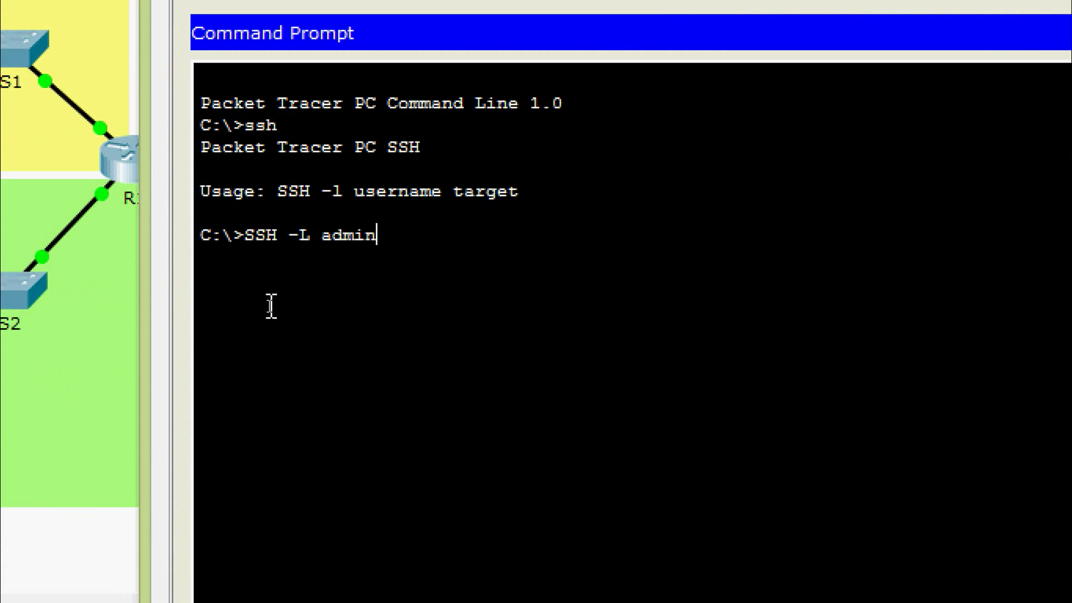
type("01")
right_click(446, 243)
left_click(474, 294)
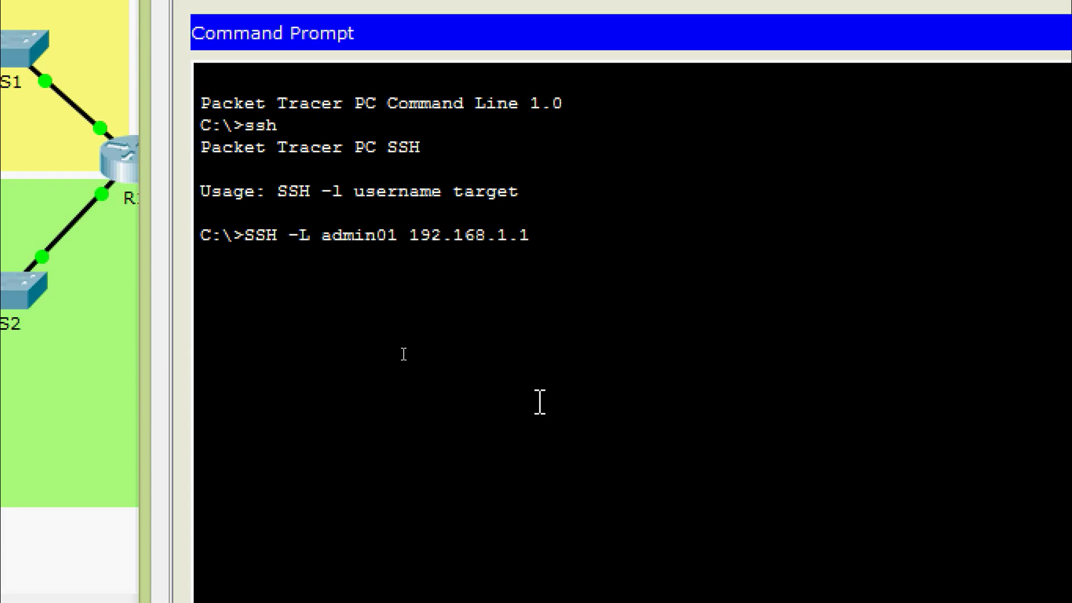
key("Return")
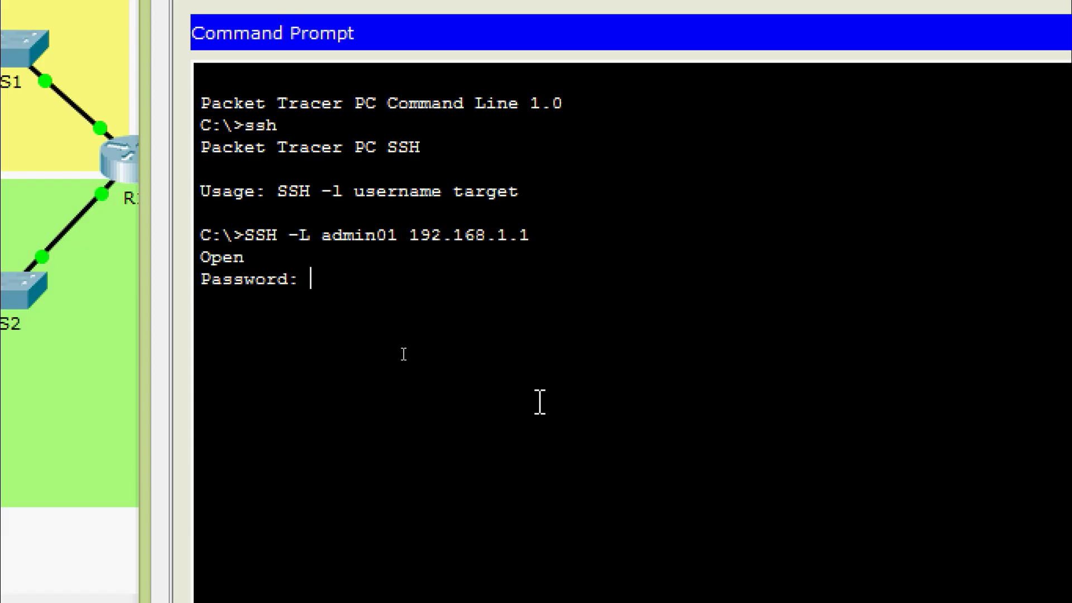
Enter the login password and run enable on R1 over SSH.
key("Return")
type("ena")
key("Tab")
key("Return")
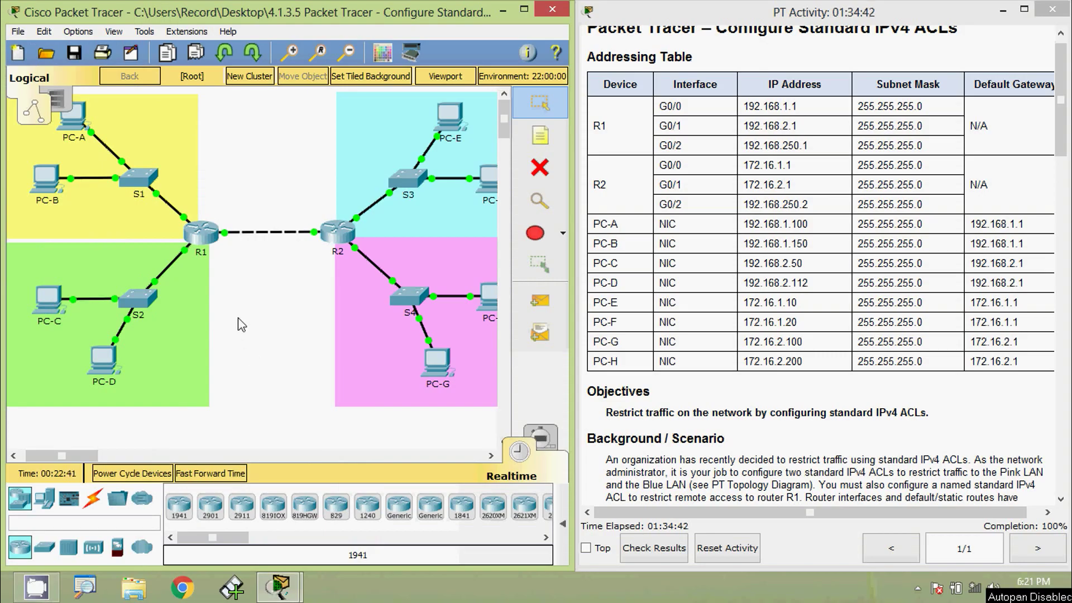
On PC-A's Command Prompt, run ssh alone to display its usage.
left_click(82, 127)
left_click(332, 143)
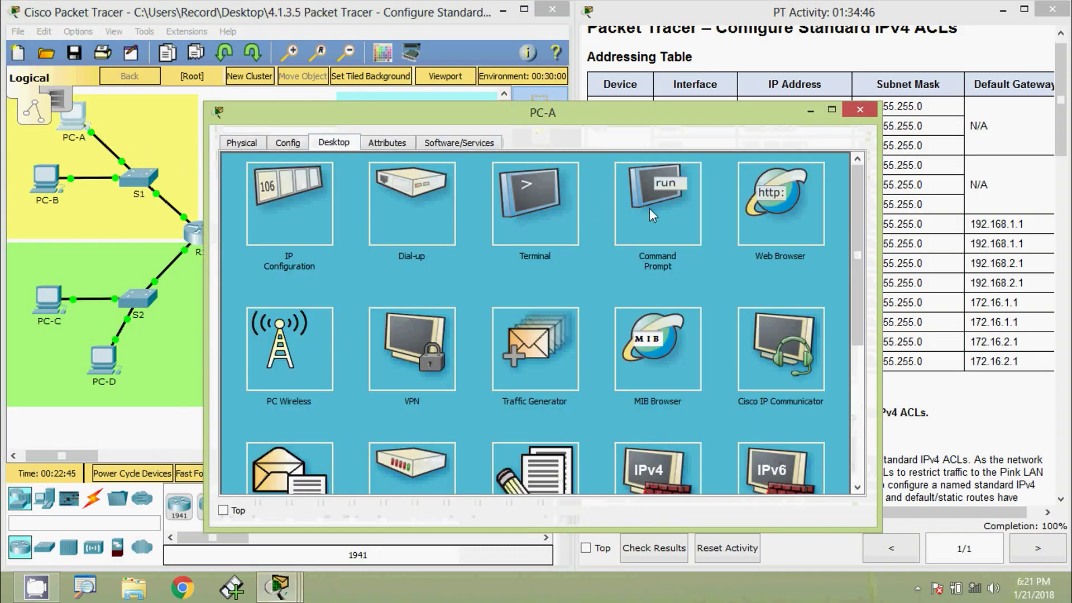
left_click(648, 209)
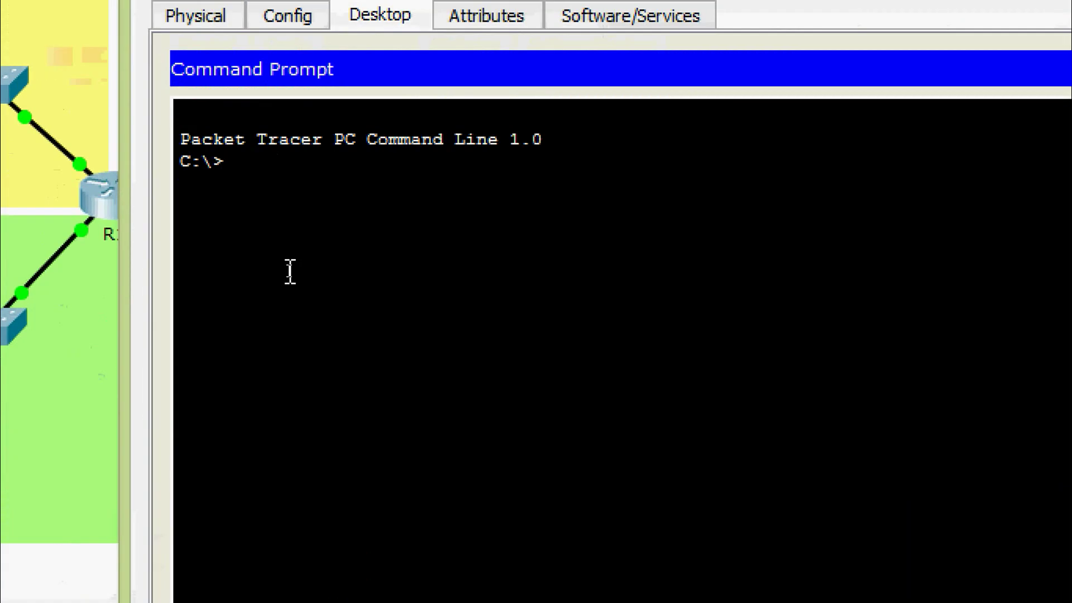
type("ssh")
key("Return")
Run ssh -l admin01 192.168.1.1 from PC-A, confirm it is refused, and close PC-A.
type("ssh -l")
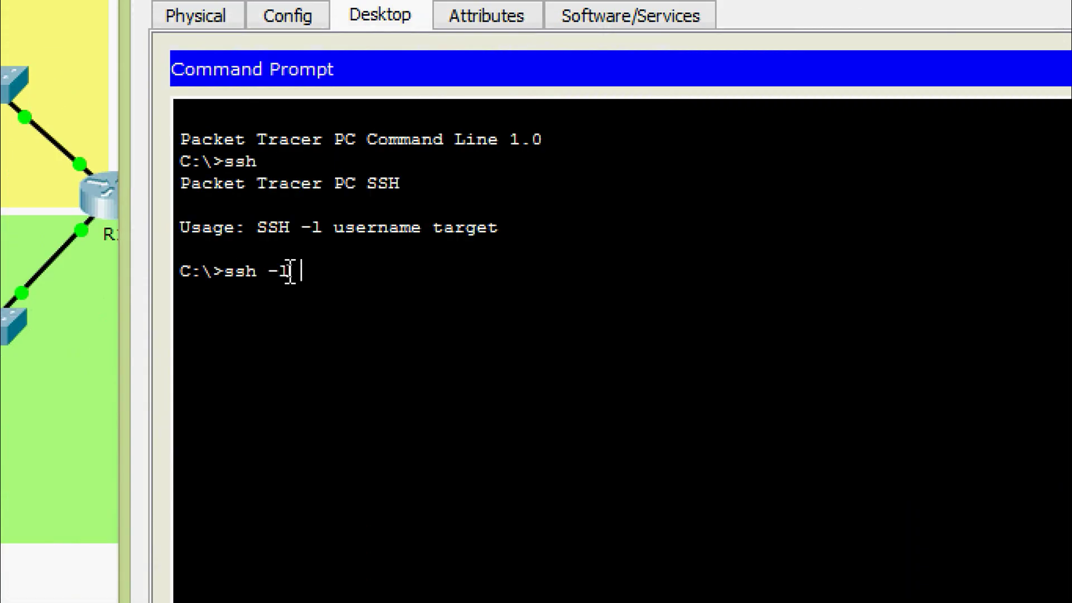
type(" admin01")
right_click(426, 272)
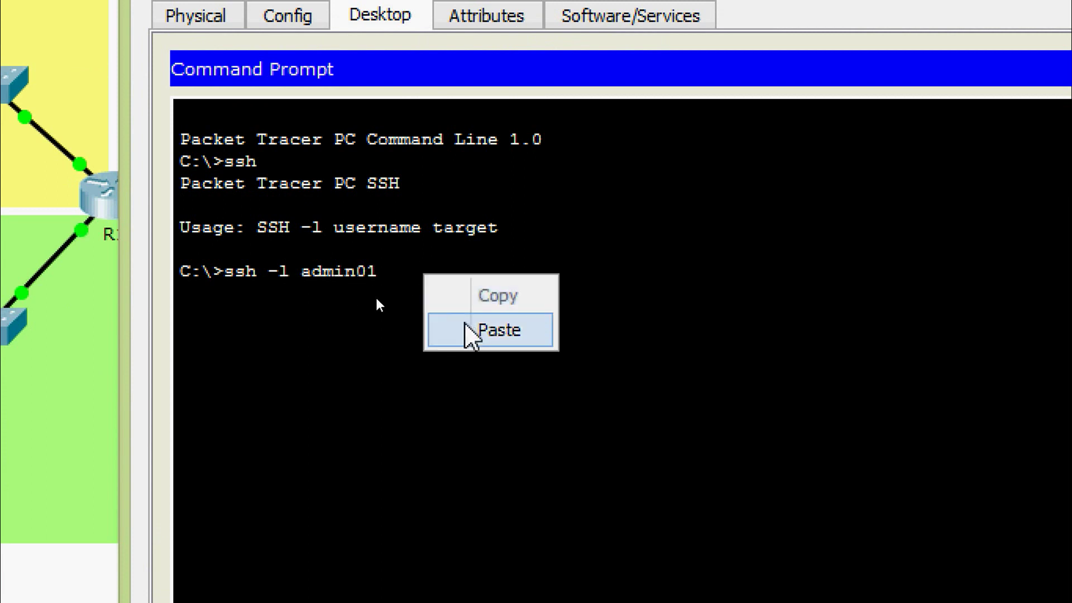
left_click(471, 335)
key("Return")
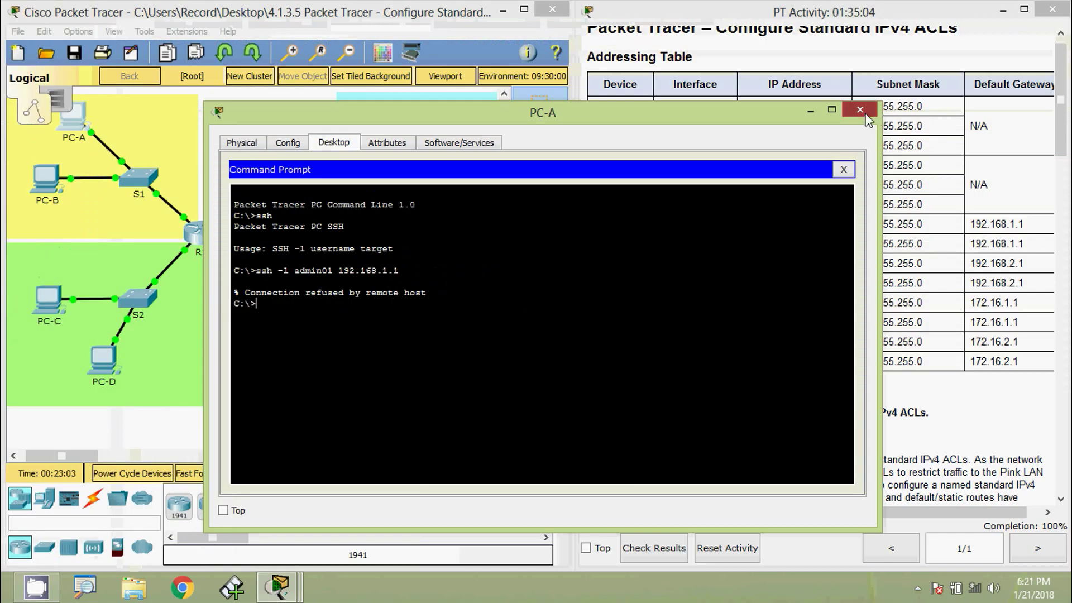
left_click(859, 110)
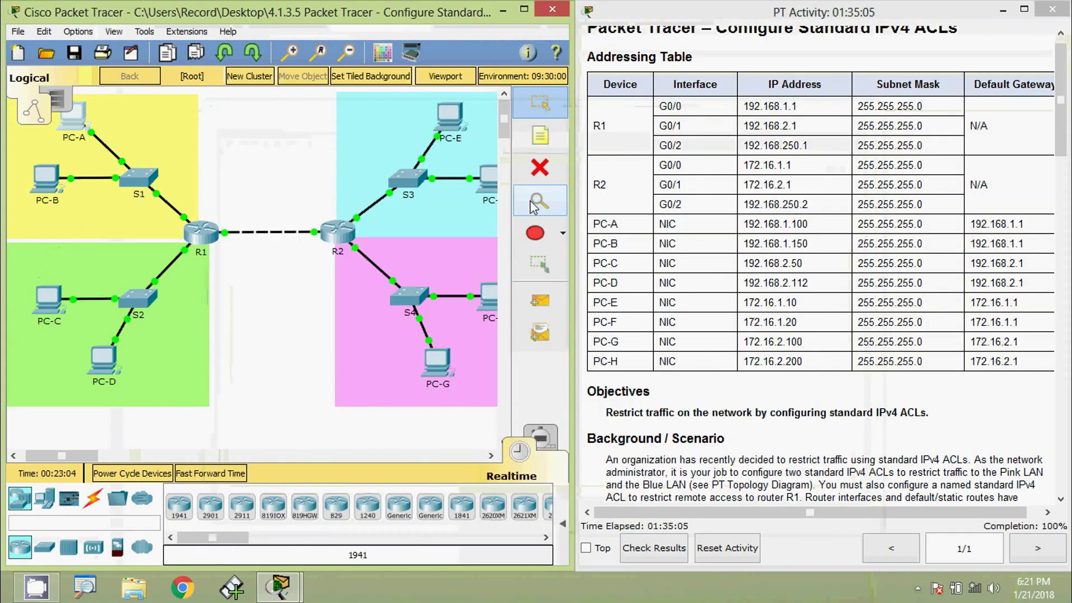
From PC-E's Command Prompt, try ssh -l admin01 192.168.1.1 and see it time out.
left_click(449, 122)
left_click(334, 144)
left_click(658, 201)
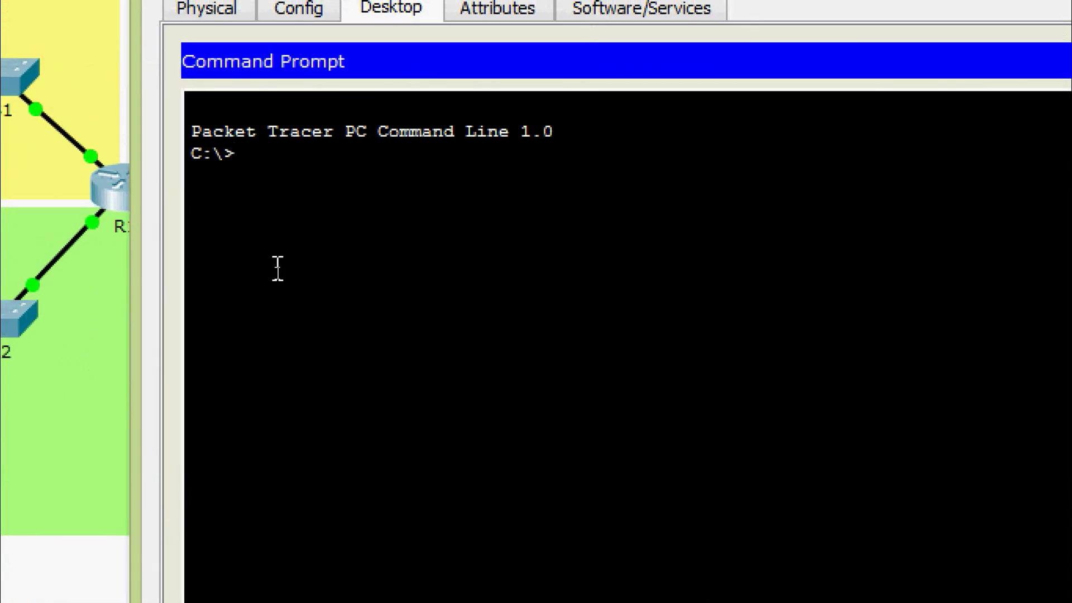
type("ssh -l admin01")
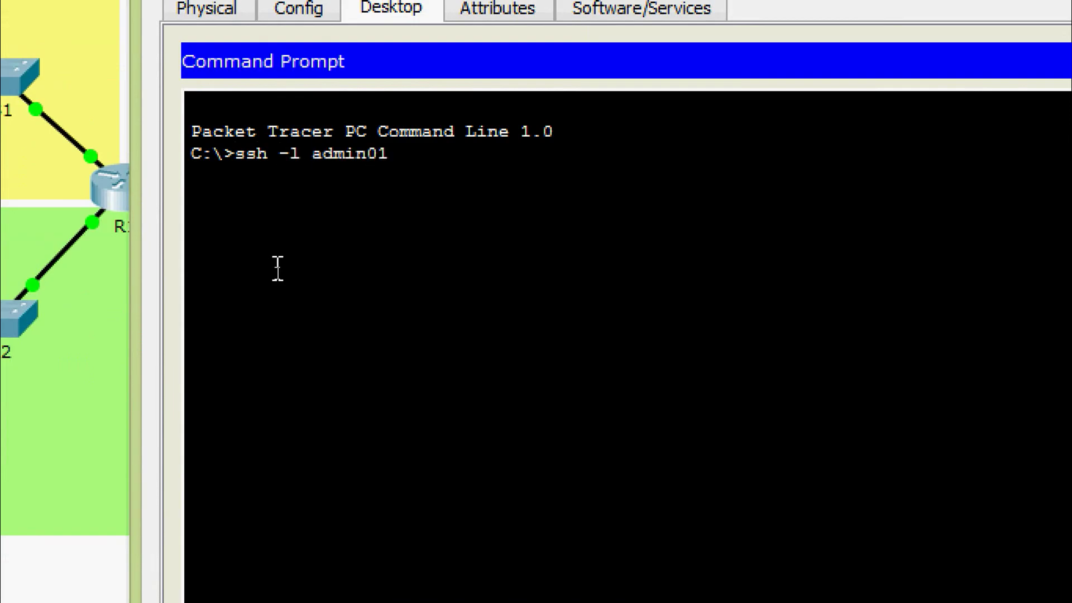
right_click(408, 159)
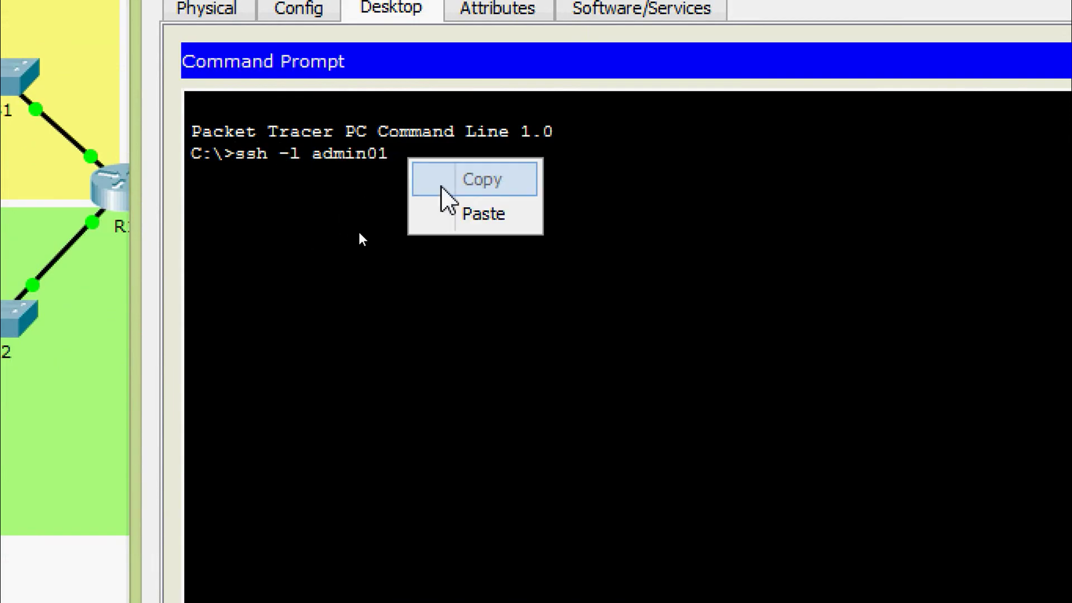
left_click(474, 214)
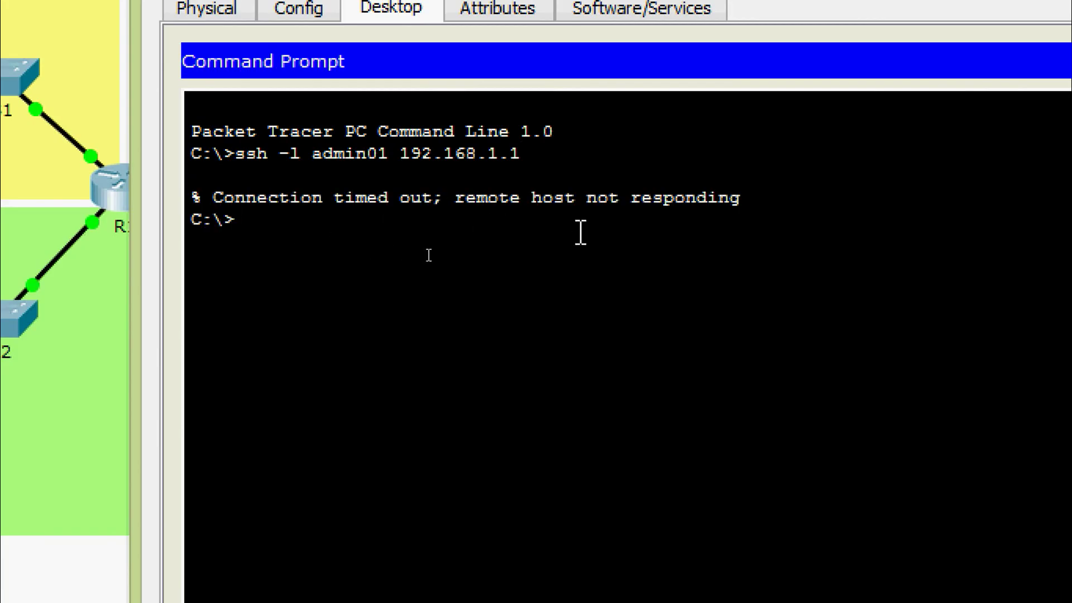
key("Up")
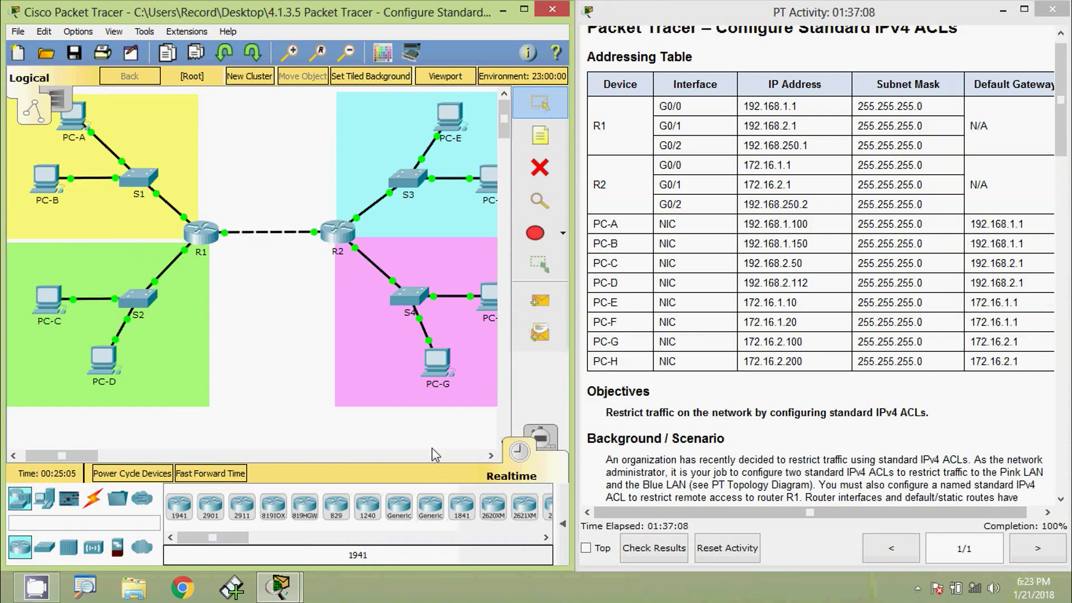
From PC-G's Command Prompt, enter ssh -l admin01 192.168.1.1 to test access to R1.
left_click(438, 361)
left_click(334, 142)
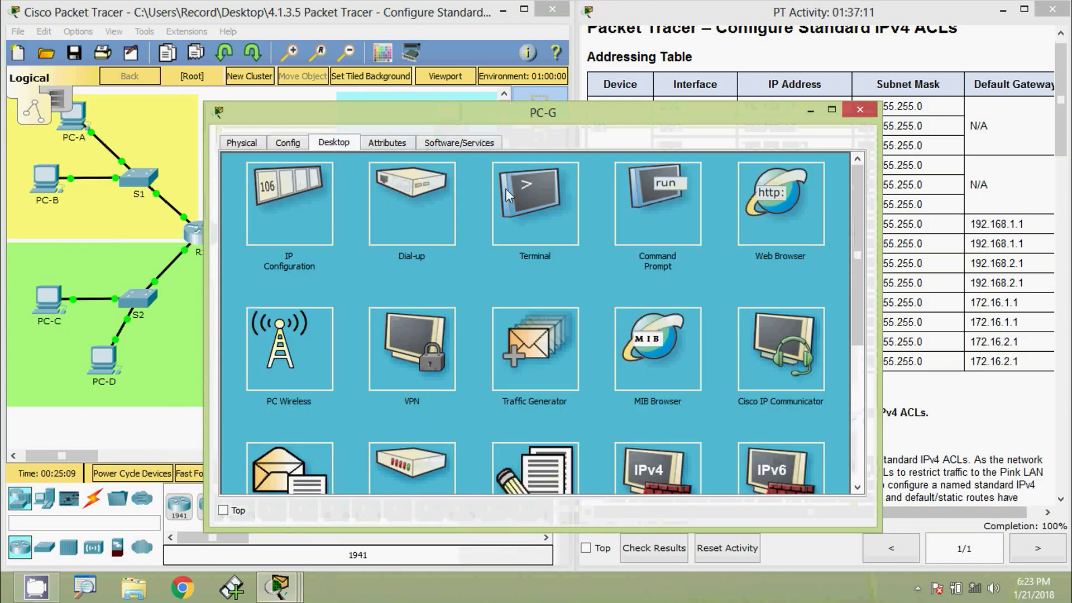
left_click(630, 203)
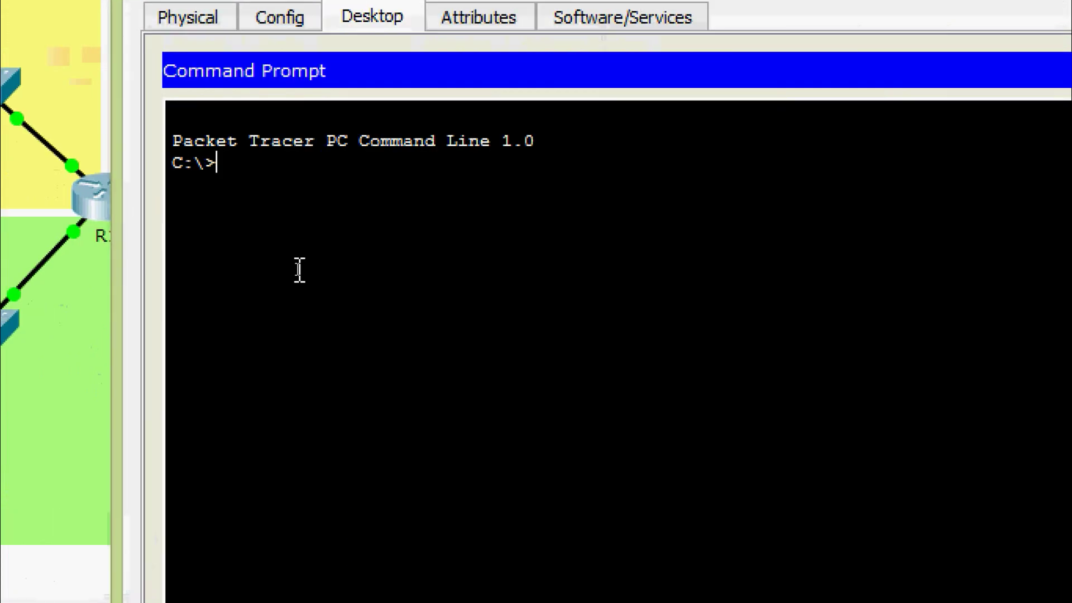
type("ssh -l admin01")
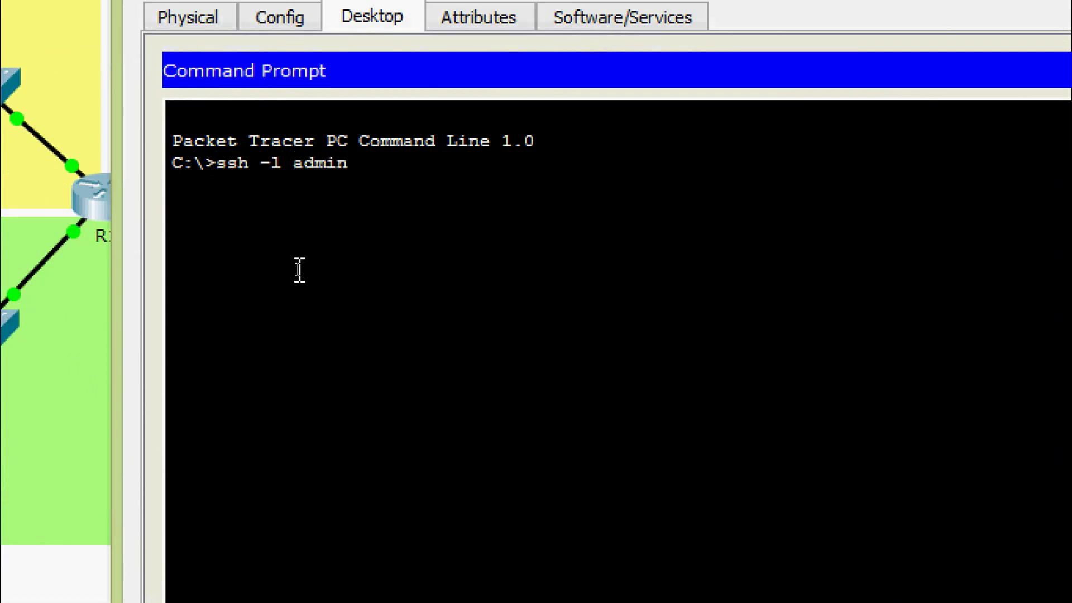
right_click(433, 157)
left_click(481, 210)
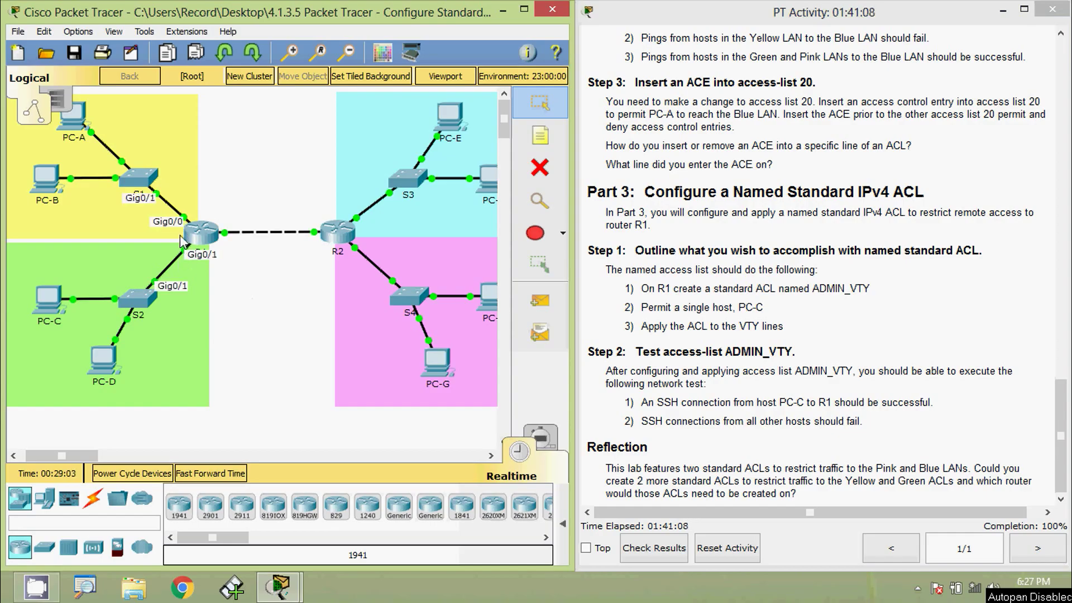
View R1's port addresses in its information popup.
mouse_move(195, 245)
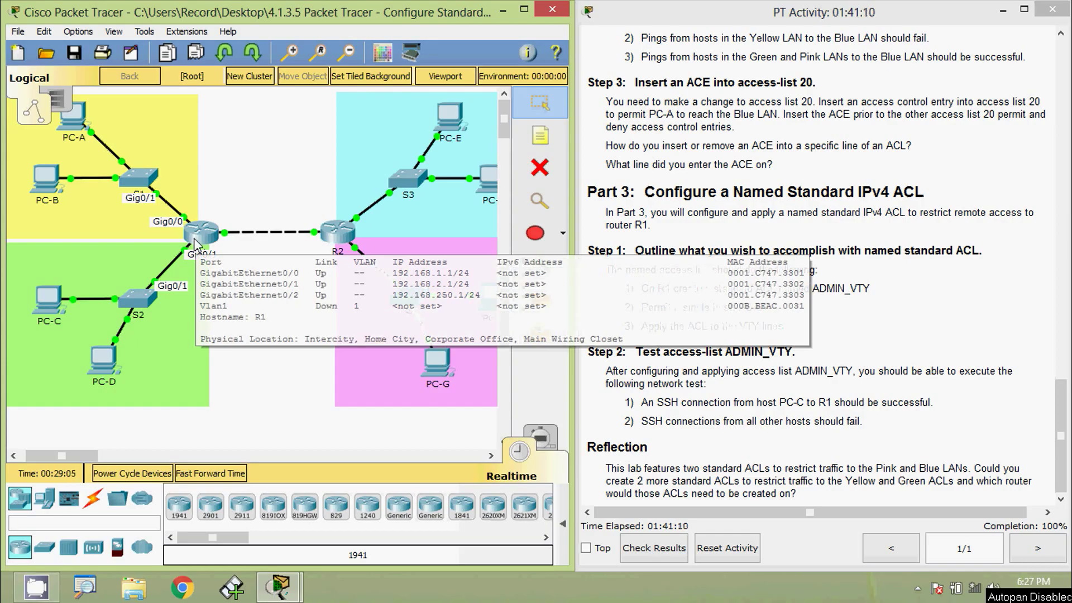